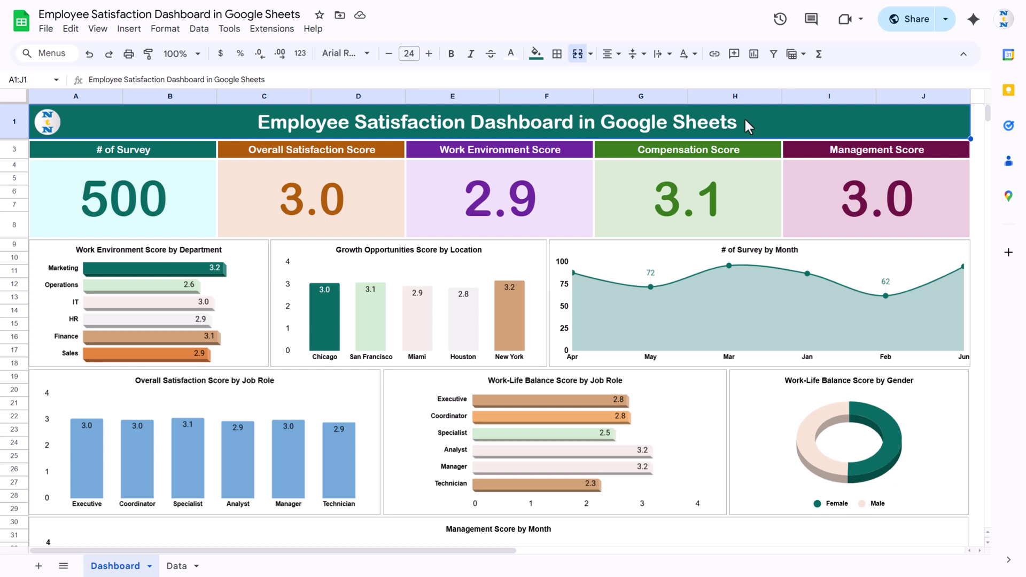
# Step: Inspect the five KPI card headings: # of Survey, Overall Satisfaction, Work Environment, Compensation, Management
pyautogui.click(136, 153)
pyautogui.click(311, 155)
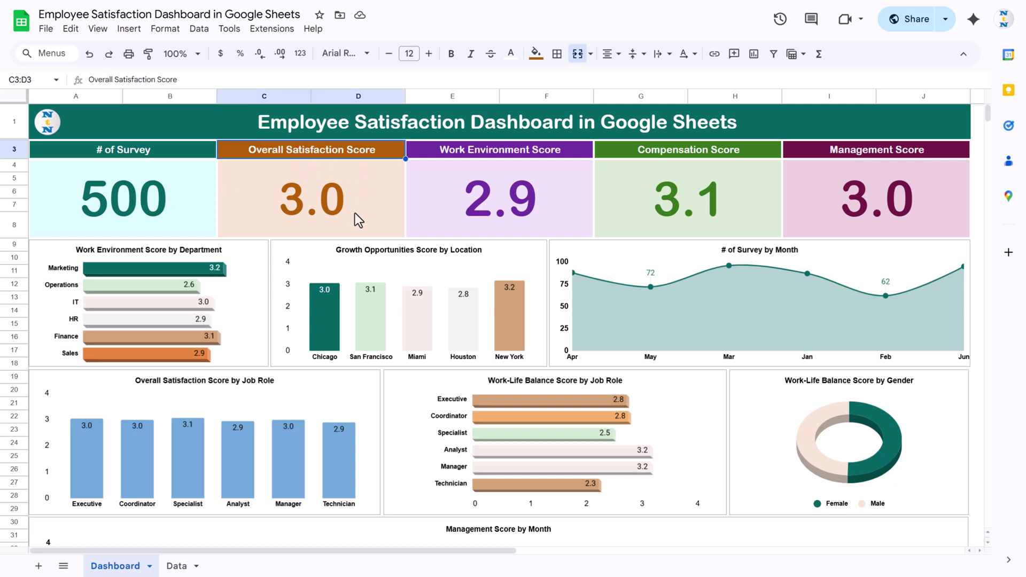
pyautogui.click(501, 154)
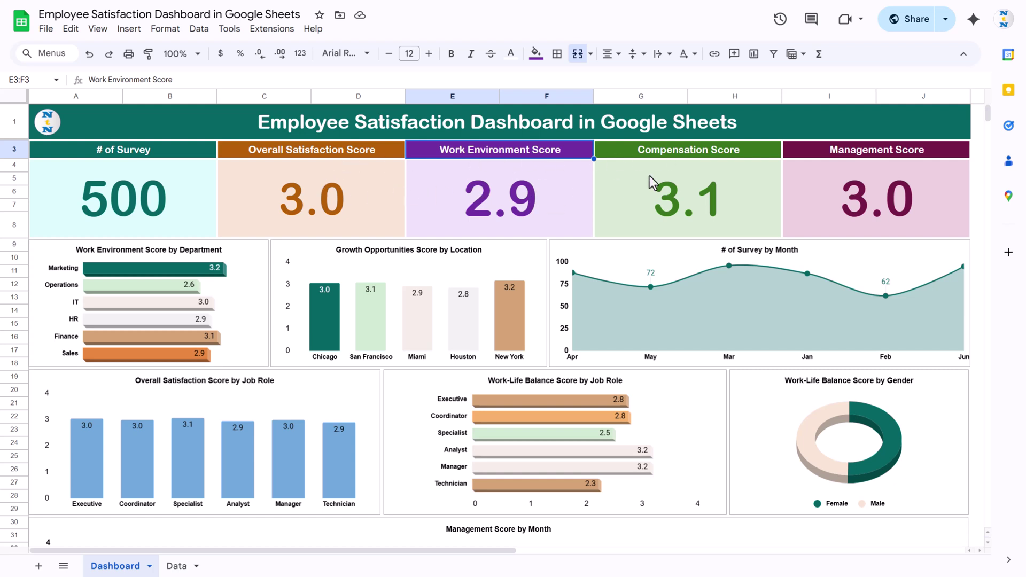
pyautogui.click(665, 155)
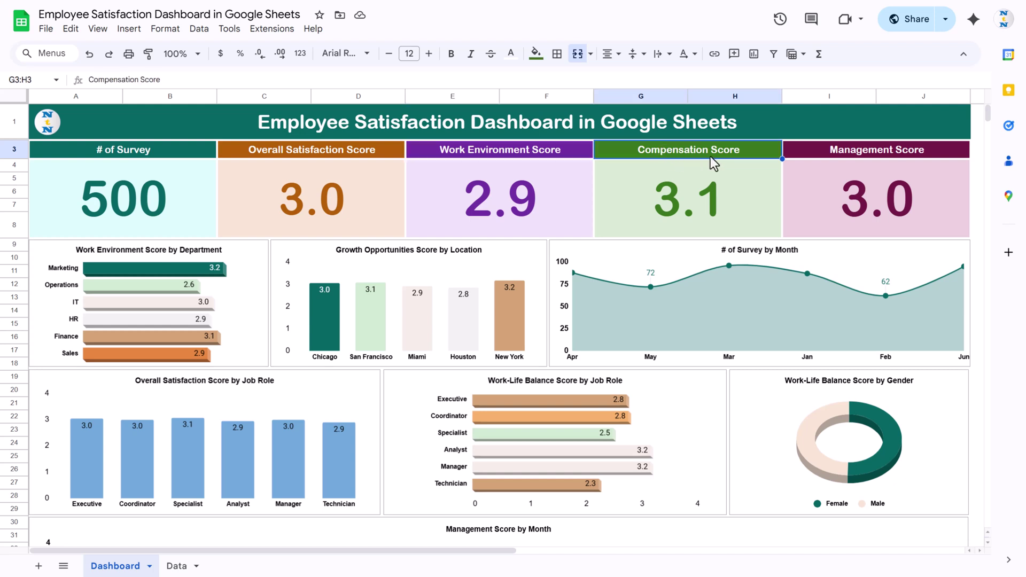
pyautogui.click(876, 152)
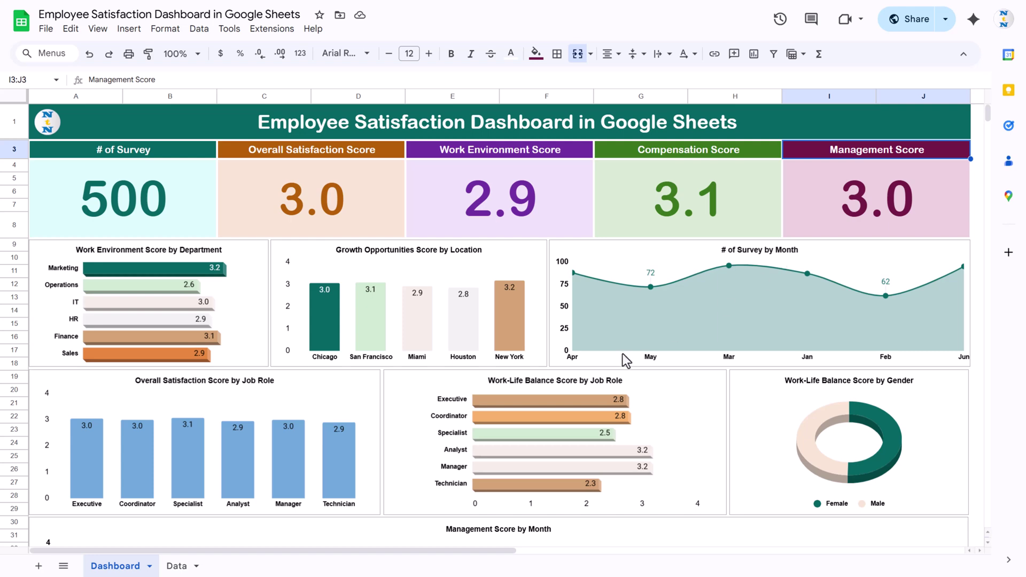
# Step: Scroll down to the Management Score by Month chart and back up
pyautogui.scroll(-3, 553, 313)
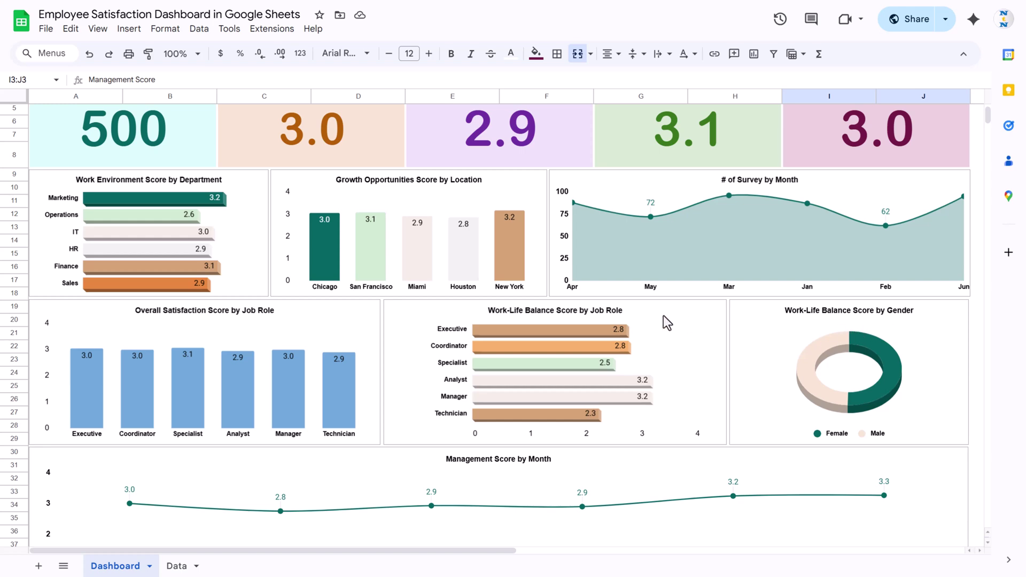
pyautogui.scroll(-3, 667, 322)
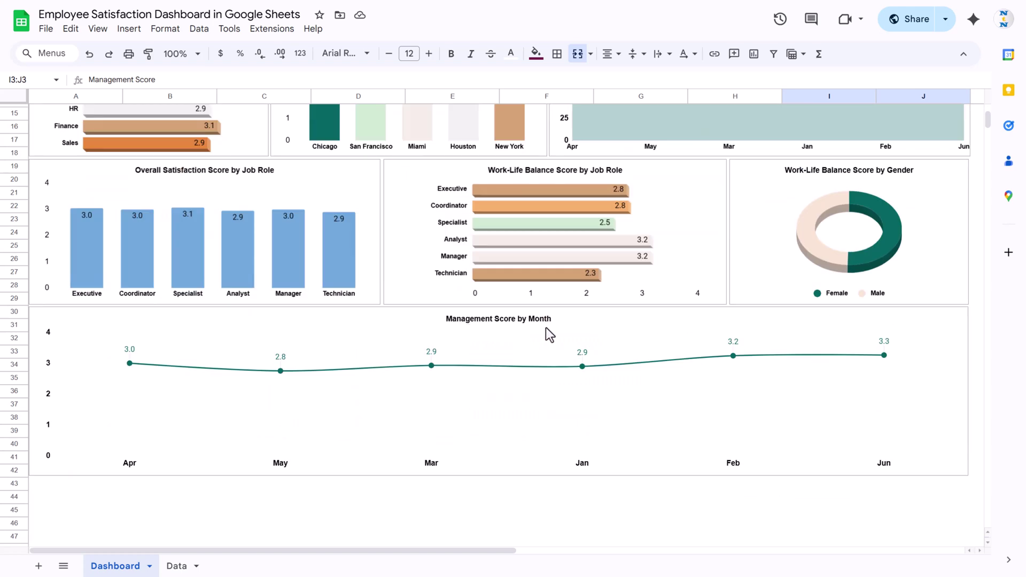
pyautogui.click(529, 510)
pyautogui.scroll(5, 521, 483)
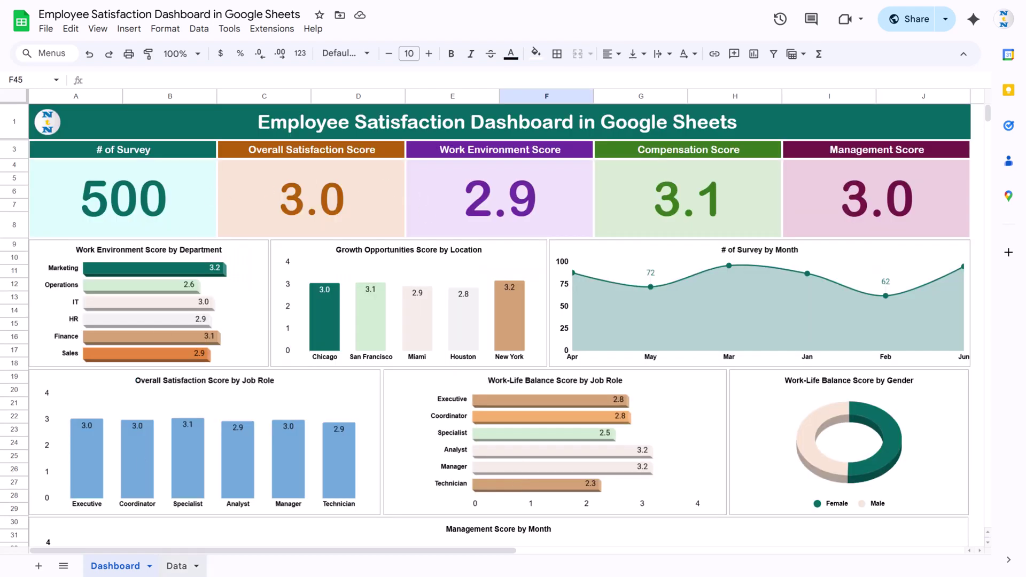
# Step: On the Data sheet, walk the header row from Employee ID across to Month and Year
pyautogui.click(174, 568)
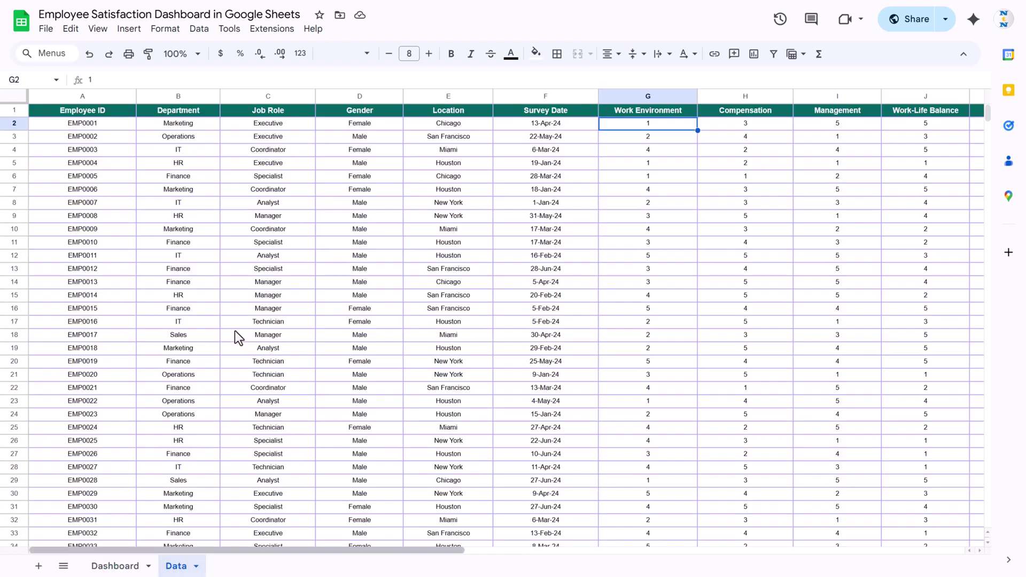
pyautogui.click(172, 140)
pyautogui.press('Left')
pyautogui.press('Up')
pyautogui.press('Up')
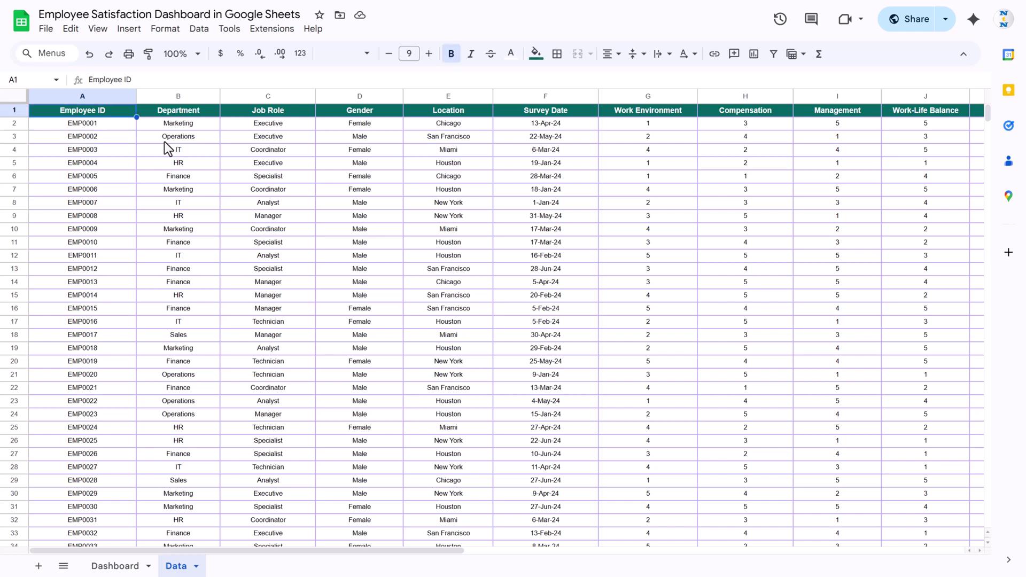
pyautogui.press('Right')
pyautogui.press('Right')
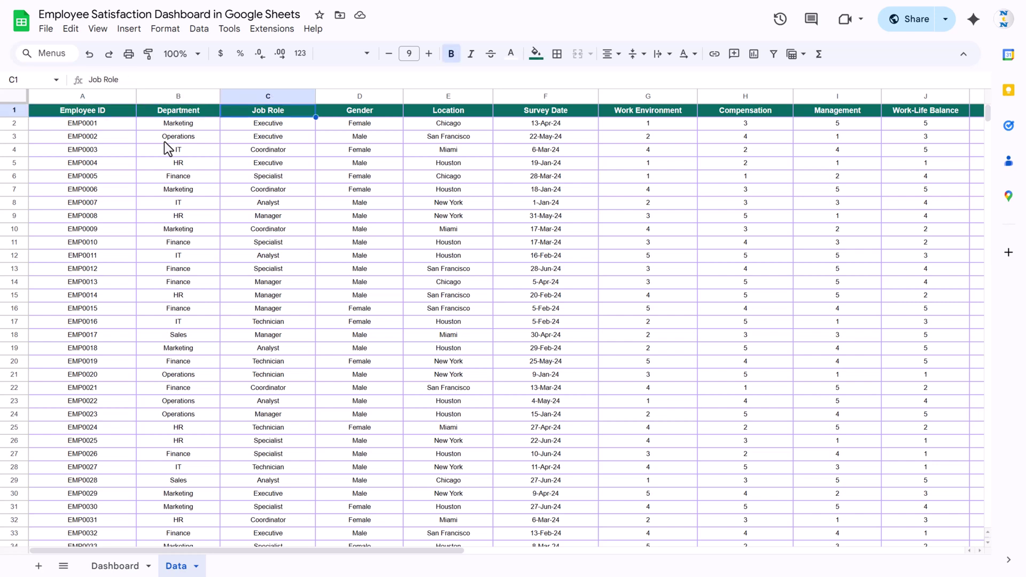
pyautogui.press('Right')
pyautogui.press('Right')
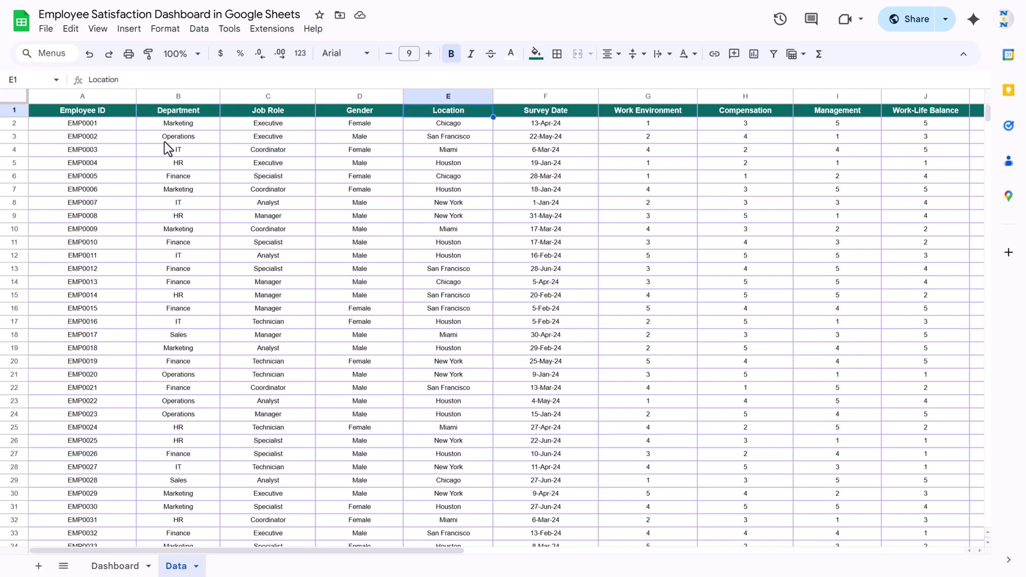
pyautogui.press('Right')
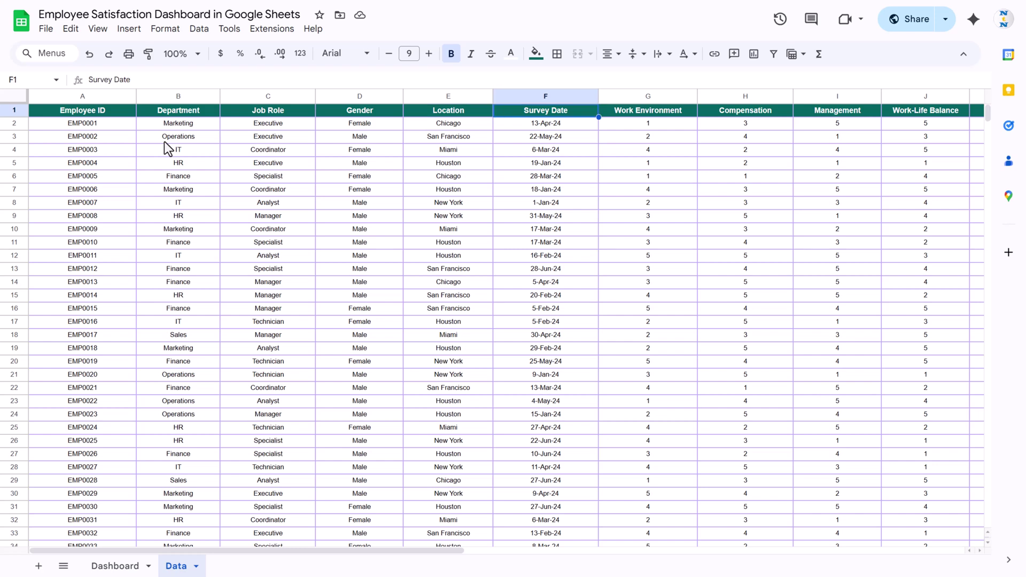
pyautogui.press('Right')
pyautogui.press('Right')
pyautogui.press('Right')
pyautogui.press('Right')
pyautogui.press('Right')
pyautogui.press('Right')
pyautogui.press('Left')
pyautogui.press('Left')
pyautogui.press('Left')
pyautogui.press('Left')
pyautogui.press('Left')
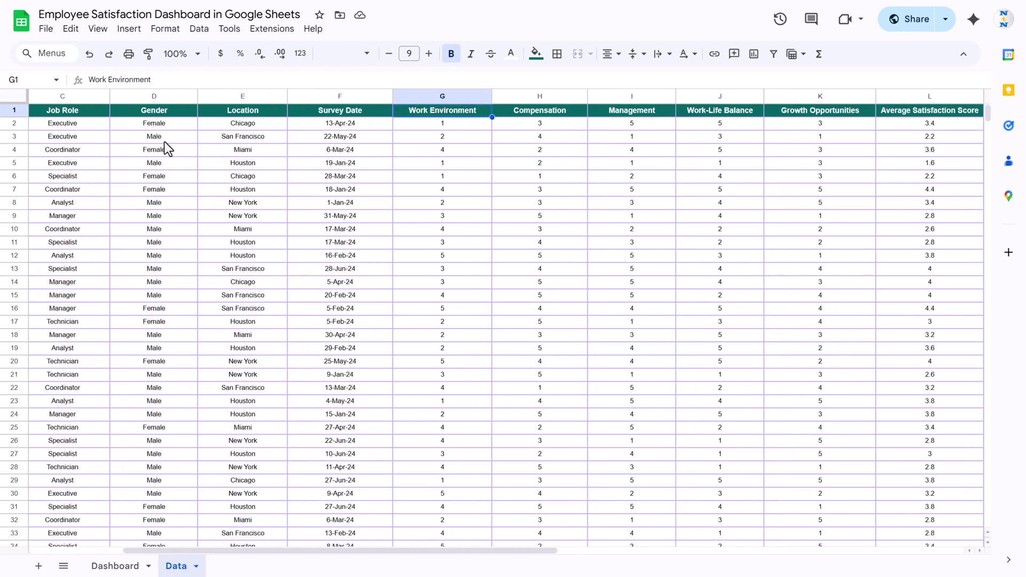
pyautogui.press('Right')
pyautogui.press('Right')
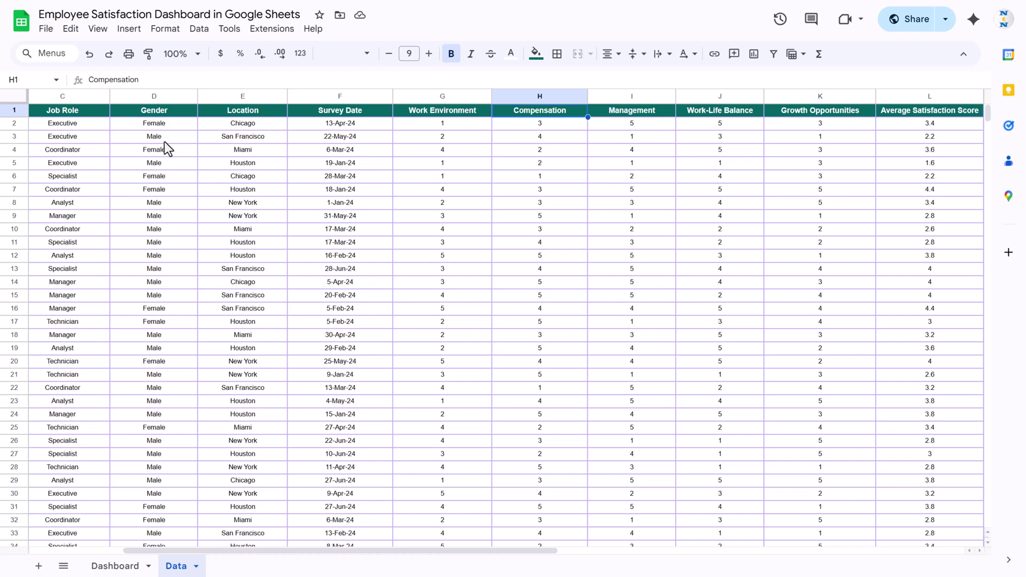
pyautogui.press('Right')
pyautogui.press('Right')
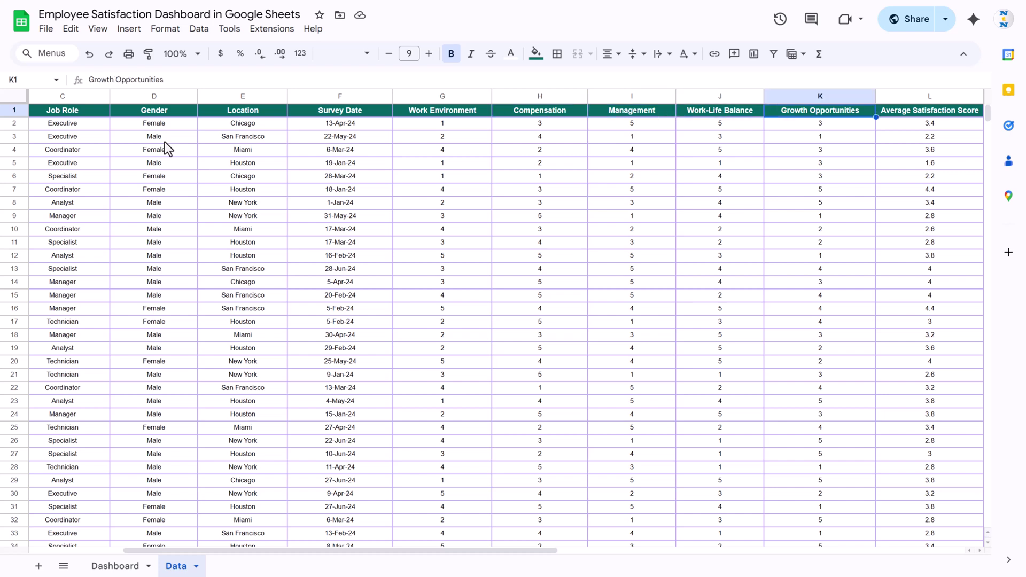
pyautogui.press('Right')
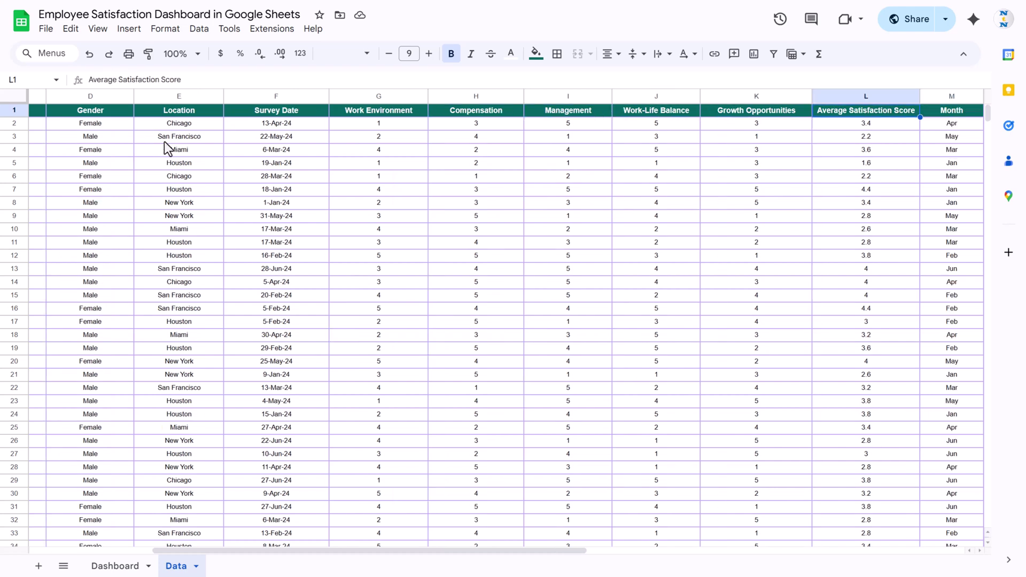
pyautogui.press('Down')
pyautogui.press('Up')
pyautogui.press('Right')
pyautogui.press('Right')
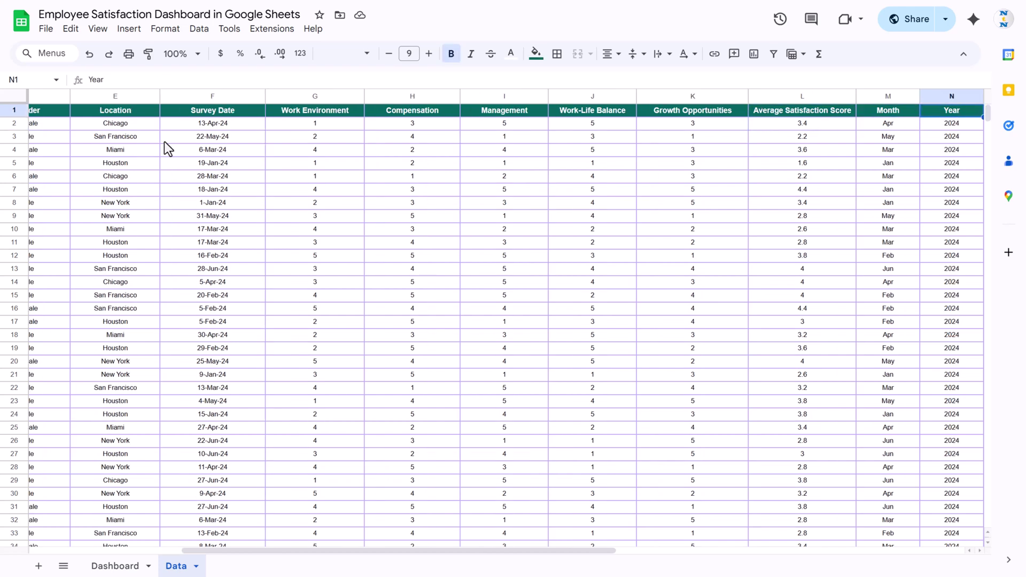
pyautogui.press('Left')
pyautogui.press('Right')
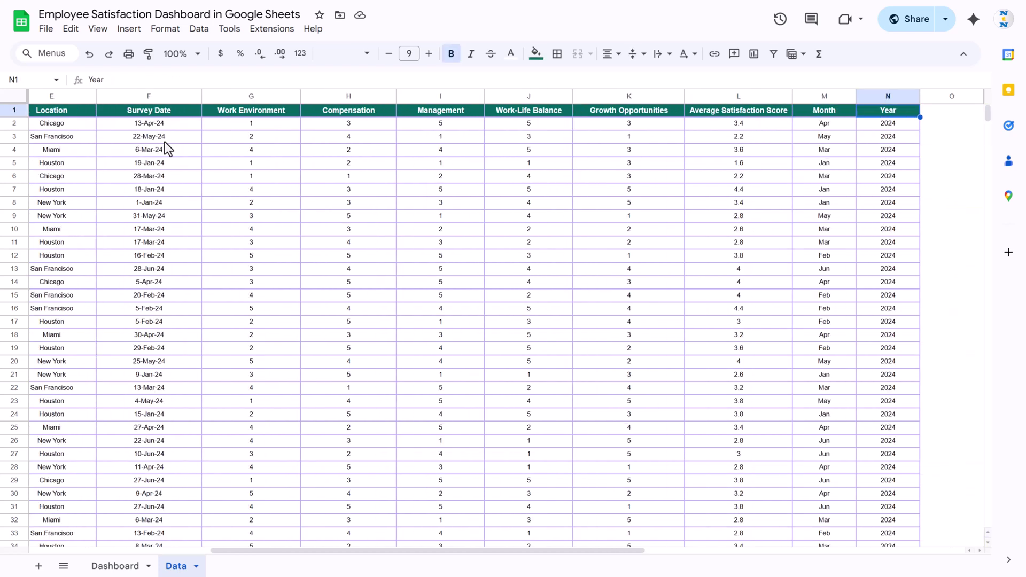
pyautogui.press('Left')
pyautogui.press('Left')
pyautogui.press('Left')
# Step: Review the first record's score values, then return to the Dashboard sheet
pyautogui.press('Left')
pyautogui.press('Left')
pyautogui.press('Left')
pyautogui.press('Left')
pyautogui.press('Right')
pyautogui.press('Down')
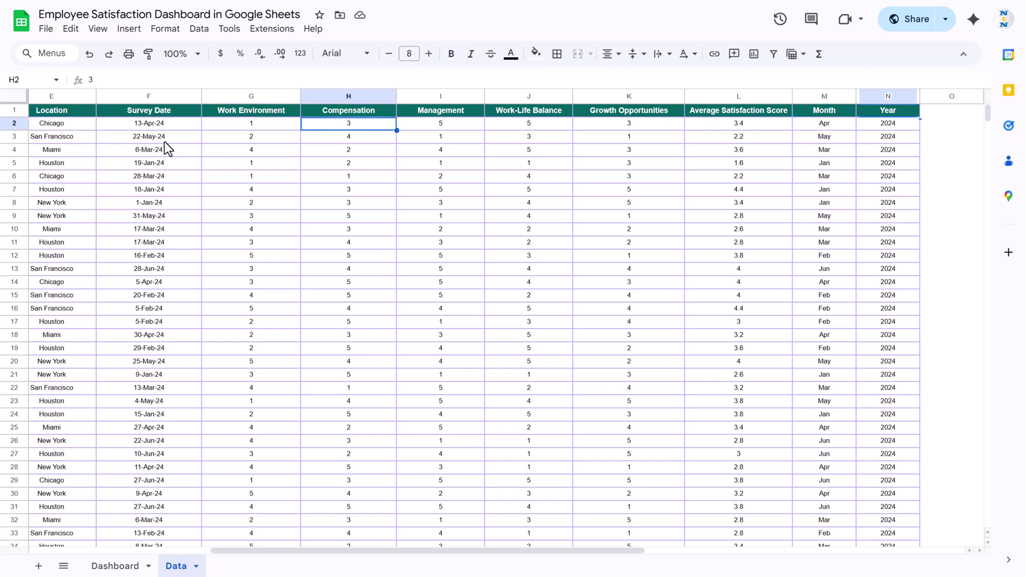
pyautogui.press('Right')
pyautogui.press('Right')
pyautogui.press('Right')
pyautogui.press('Left')
pyautogui.press('Left')
pyautogui.press('Left')
pyautogui.press('Left')
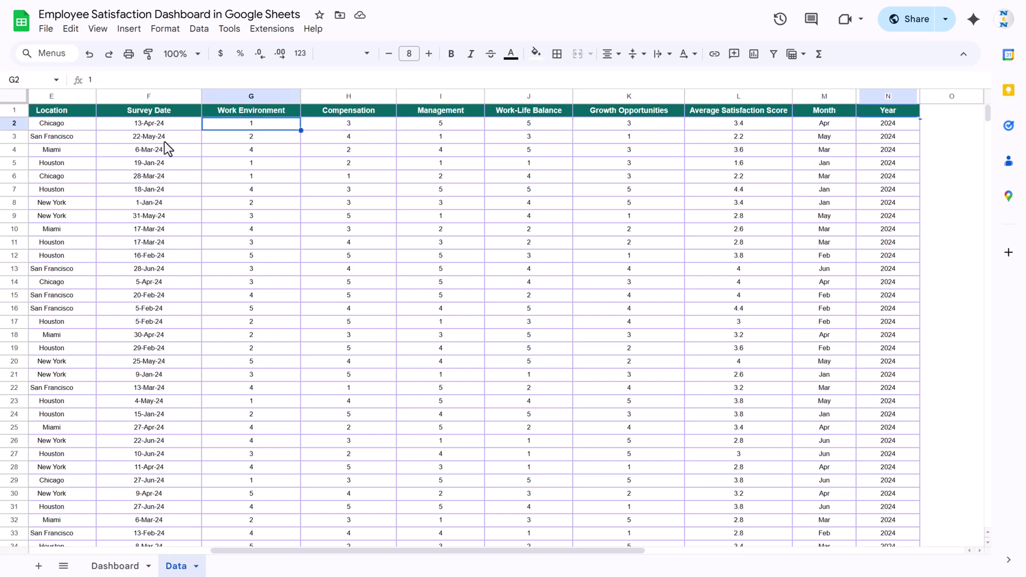
pyautogui.press('Right')
pyautogui.press('Right')
pyautogui.press('Right')
pyautogui.press('Right')
pyautogui.press('Left')
pyautogui.press('Right')
pyautogui.press('Right')
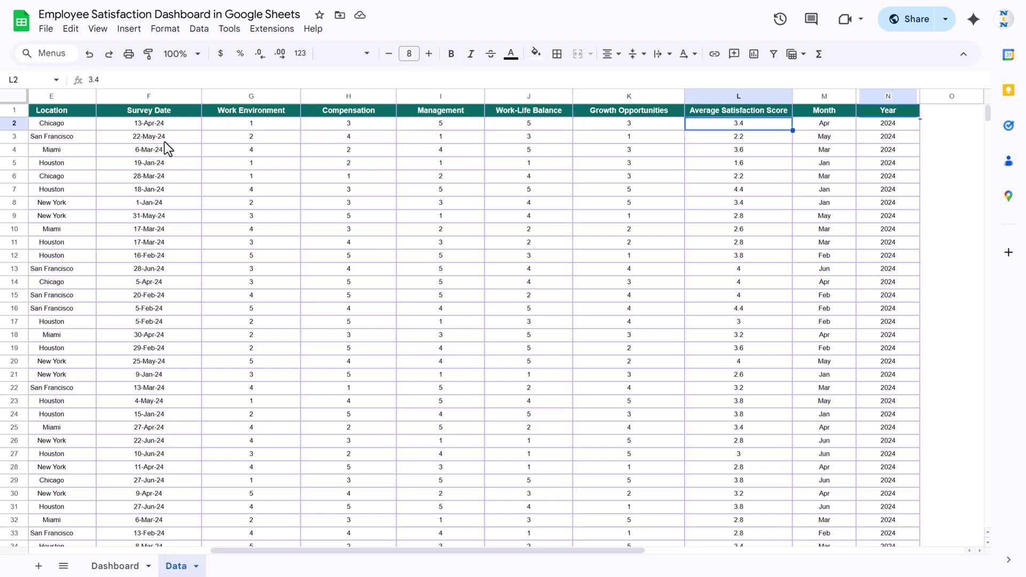
pyautogui.press('Left')
pyautogui.press('Left')
pyautogui.press('Left')
pyautogui.press('Left')
pyautogui.press('Left')
pyautogui.press('Left')
pyautogui.hotkey('ctrl', 'Left')
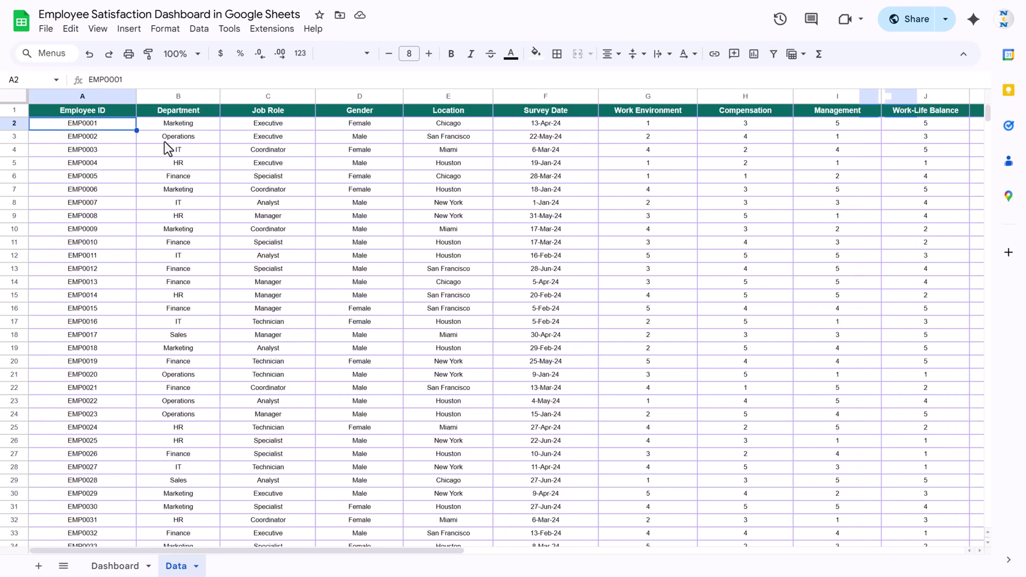
pyautogui.hotkey('ctrl', 'Right')
pyautogui.press('Left')
pyautogui.press('Left')
pyautogui.press('Left')
pyautogui.press('Left')
pyautogui.press('Left')
pyautogui.press('Left')
pyautogui.press('Left')
pyautogui.press('Left')
pyautogui.press('Right')
pyautogui.press('Right')
pyautogui.press('Right')
pyautogui.press('Right')
pyautogui.press('Right')
pyautogui.press('Right')
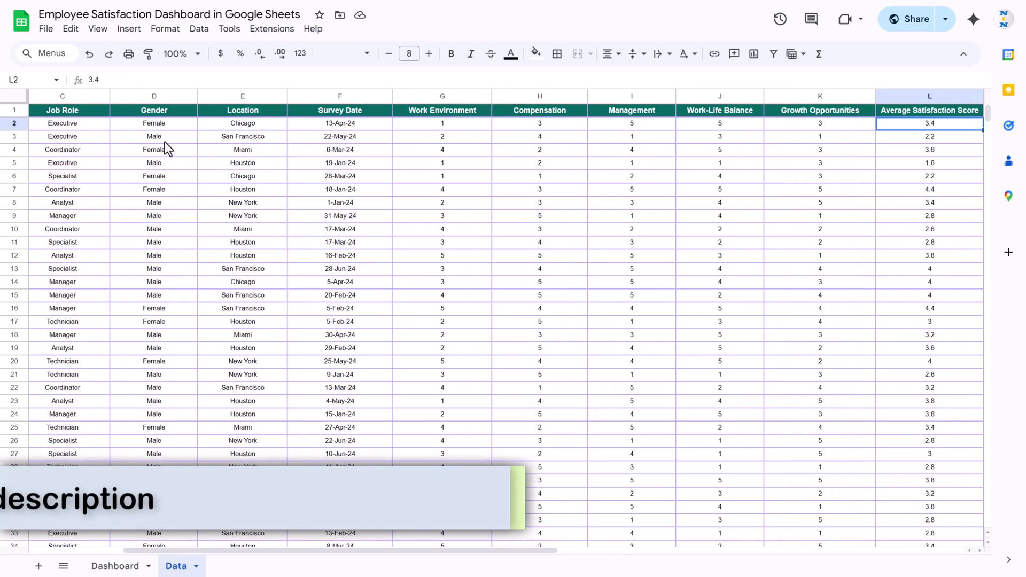
pyautogui.press('Right')
pyautogui.press('Left')
pyautogui.press('Left')
pyautogui.press('Left')
pyautogui.press('Left')
pyautogui.press('Left')
pyautogui.press('Left')
pyautogui.press('Left')
pyautogui.press('Right')
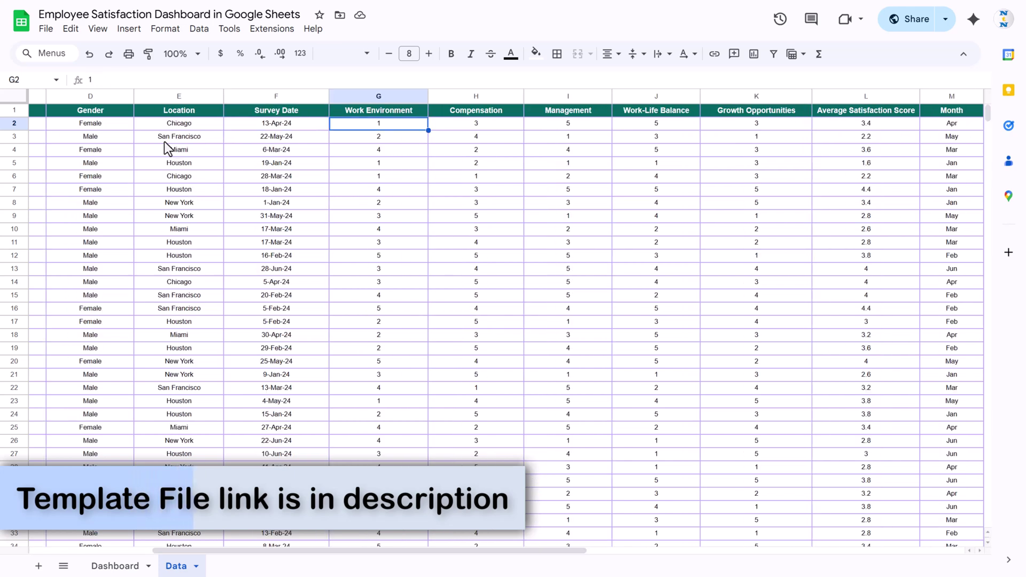
pyautogui.press('Right')
pyautogui.press('Right')
pyautogui.press('Right')
pyautogui.press('Right')
pyautogui.press('Left')
pyautogui.press('Left')
pyautogui.press('Left')
pyautogui.press('Right')
pyautogui.press('Right')
pyautogui.press('Right')
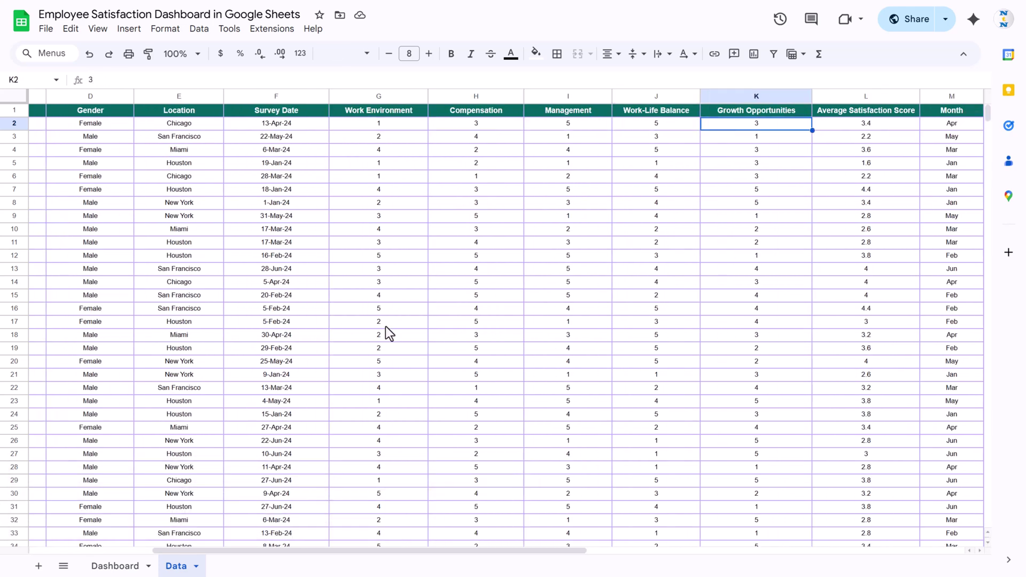
pyautogui.click(115, 566)
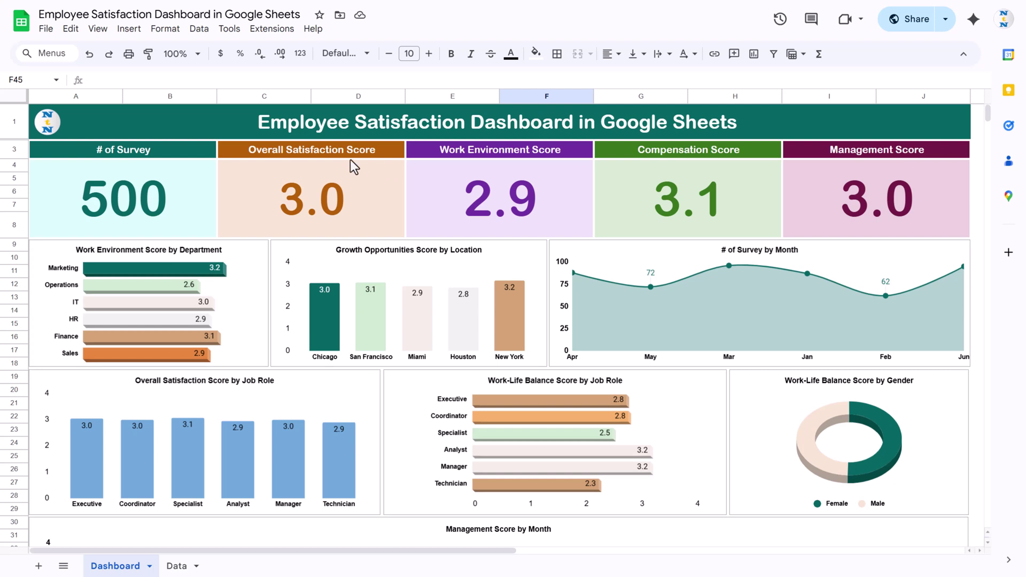
# Step: Add a blank Sheet3, glance at the Dashboard, and come back to Sheet3
pyautogui.click(38, 566)
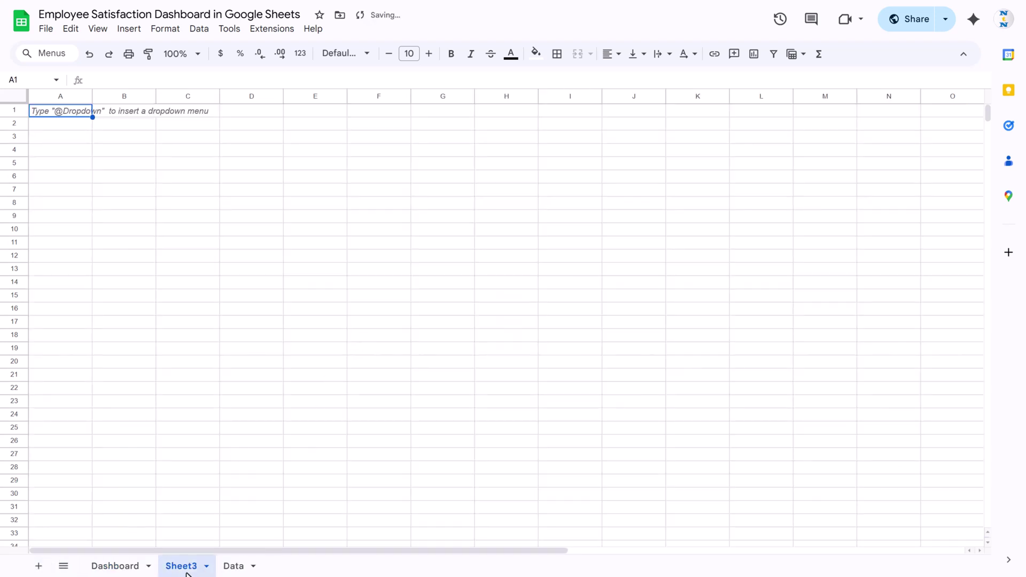
pyautogui.click(208, 456)
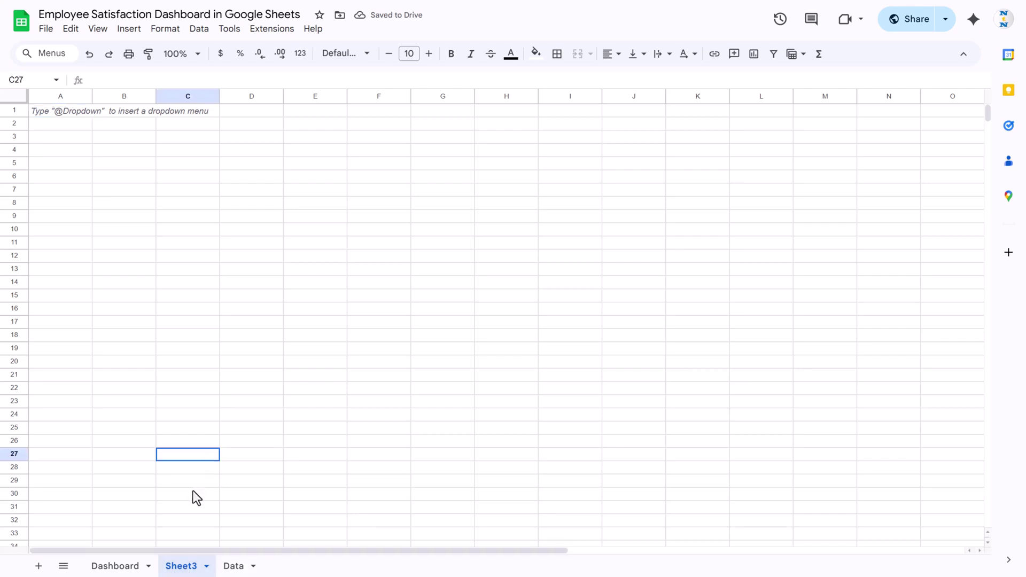
pyautogui.hotkey('ctrl', 'shift', 'pageup')
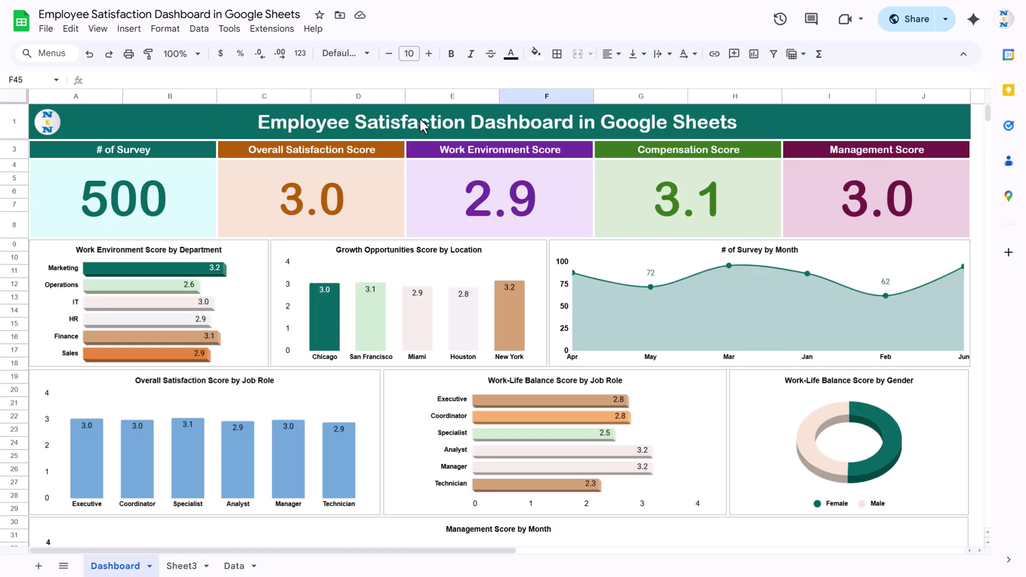
pyautogui.click(183, 566)
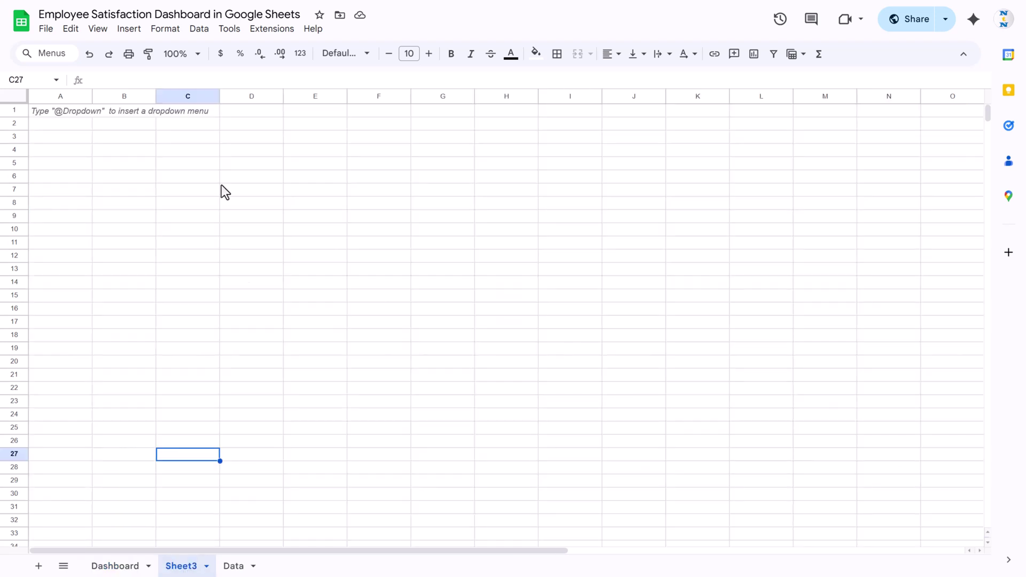
# Step: Merge A1:J1 into a banner, make row 1 taller, and fill it dark blue 2
pyautogui.moveTo(47, 110); pyautogui.dragTo(572, 110)
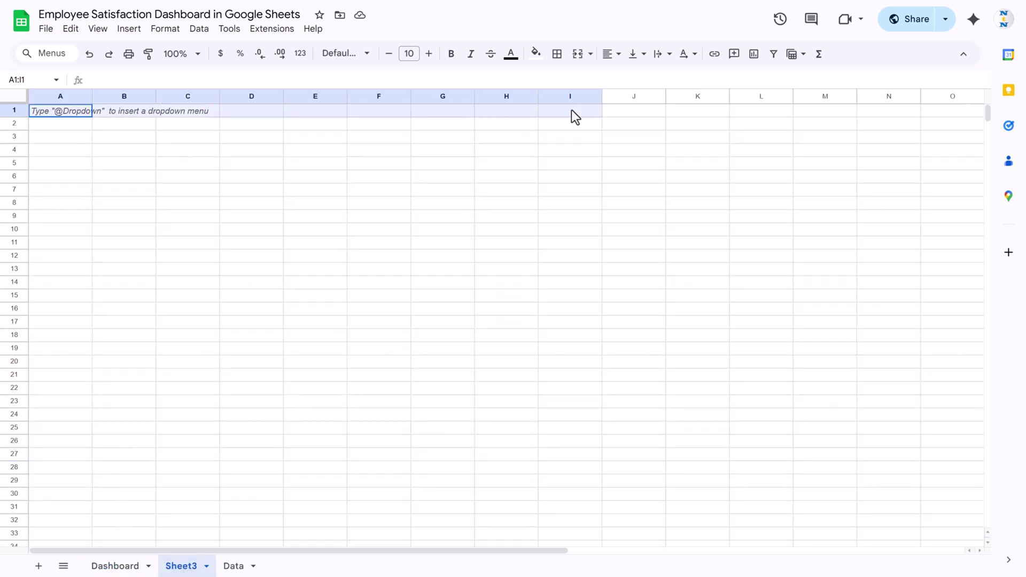
pyautogui.moveTo(644, 116); pyautogui.dragTo(644, 116)
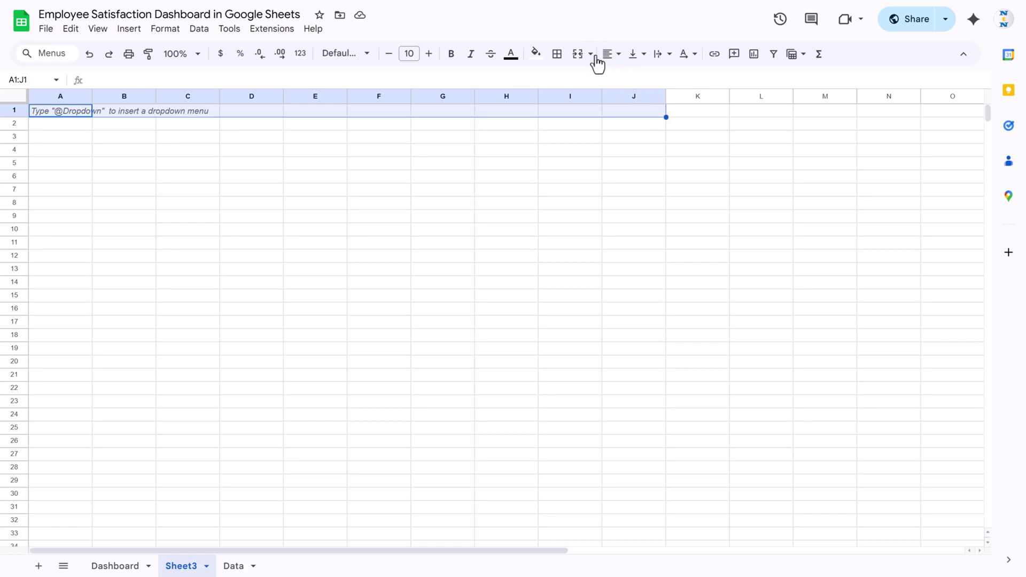
pyautogui.click(580, 60)
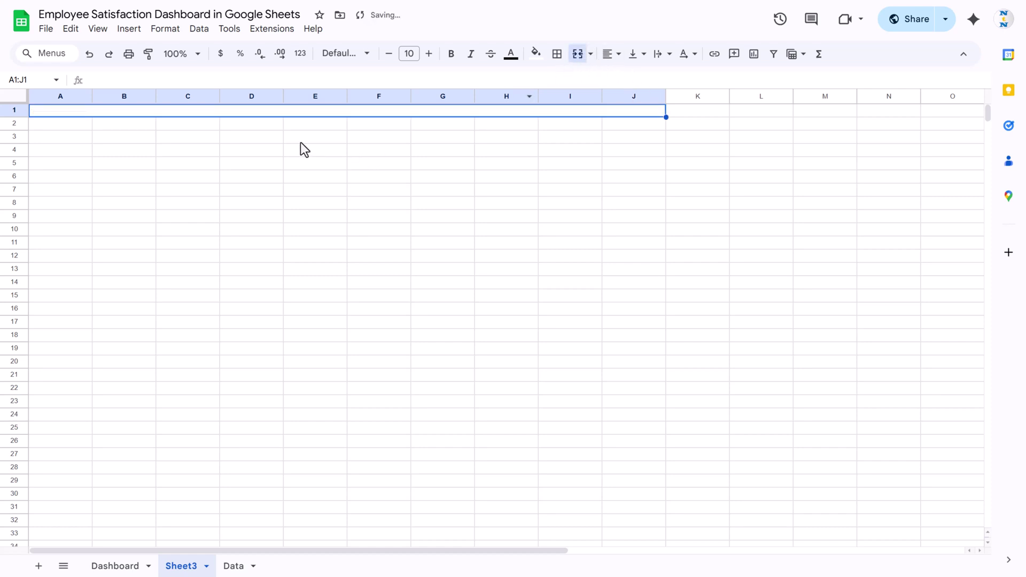
pyautogui.moveTo(14, 117); pyautogui.dragTo(14, 132)
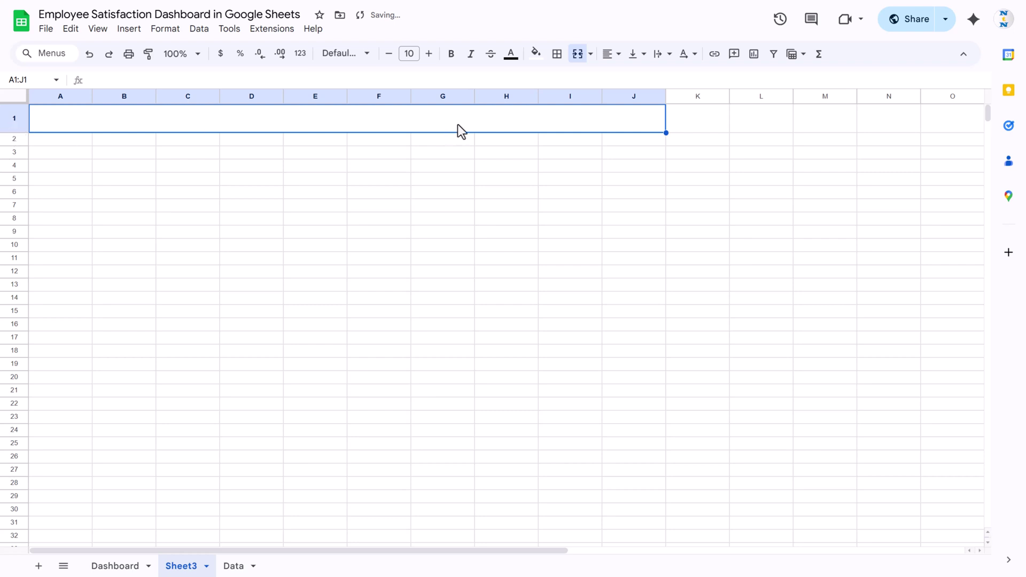
pyautogui.click(536, 53)
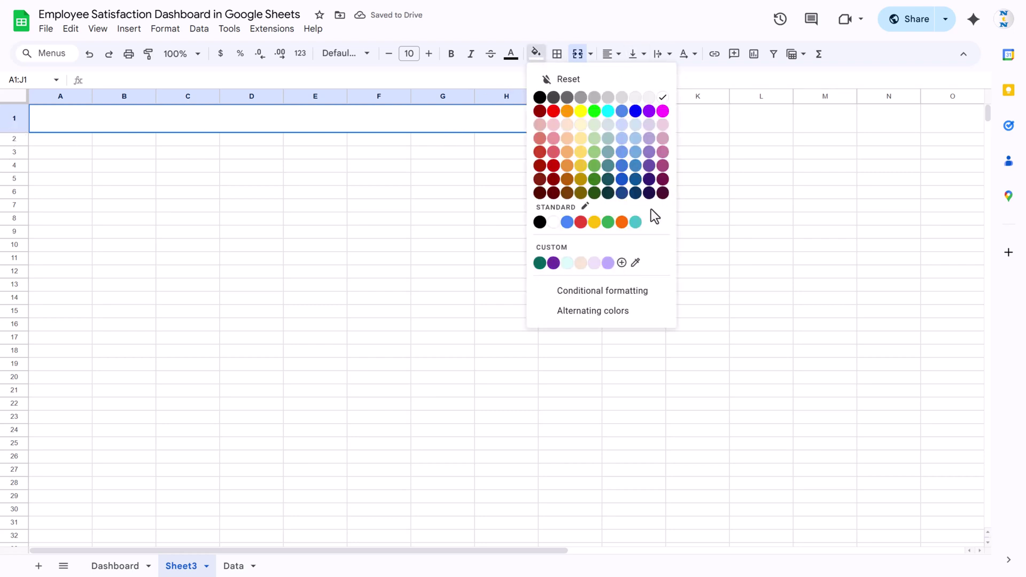
pyautogui.click(636, 179)
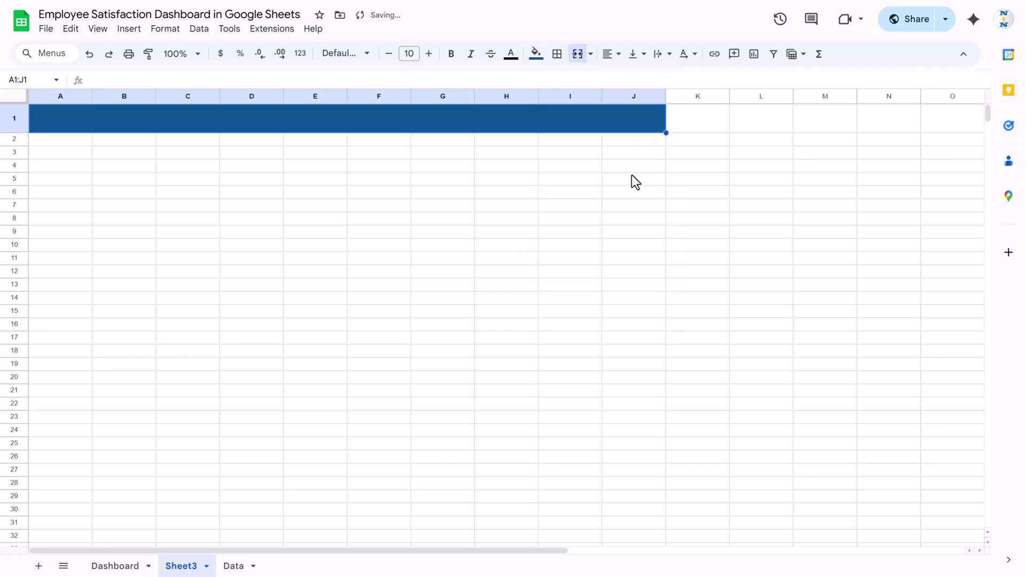
# Step: Type 'Employee Satisfaction Dashboard' in the banner in white 18-pt Arial Rounded
pyautogui.click(511, 53)
pyautogui.click(637, 96)
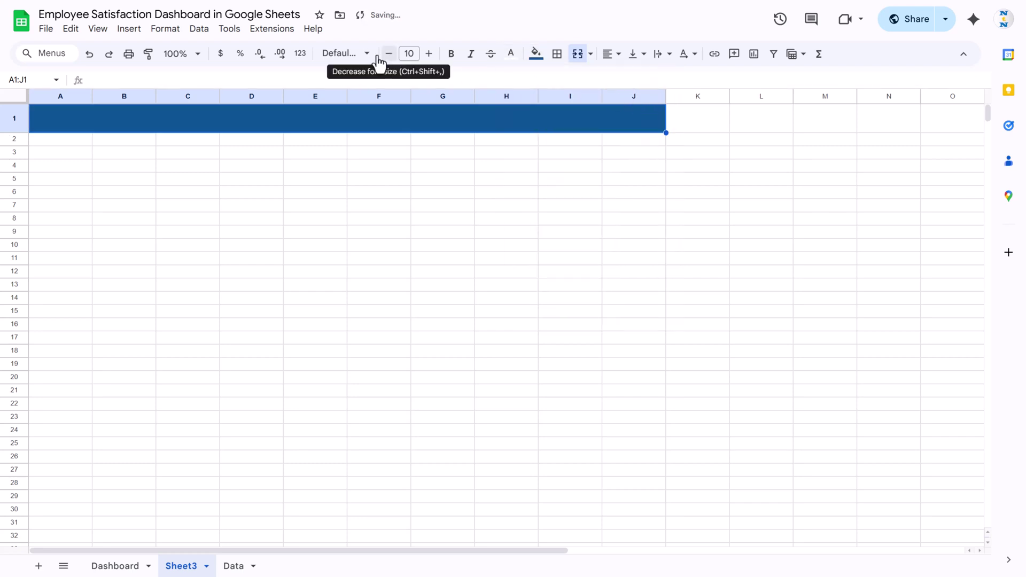
pyautogui.click(350, 53)
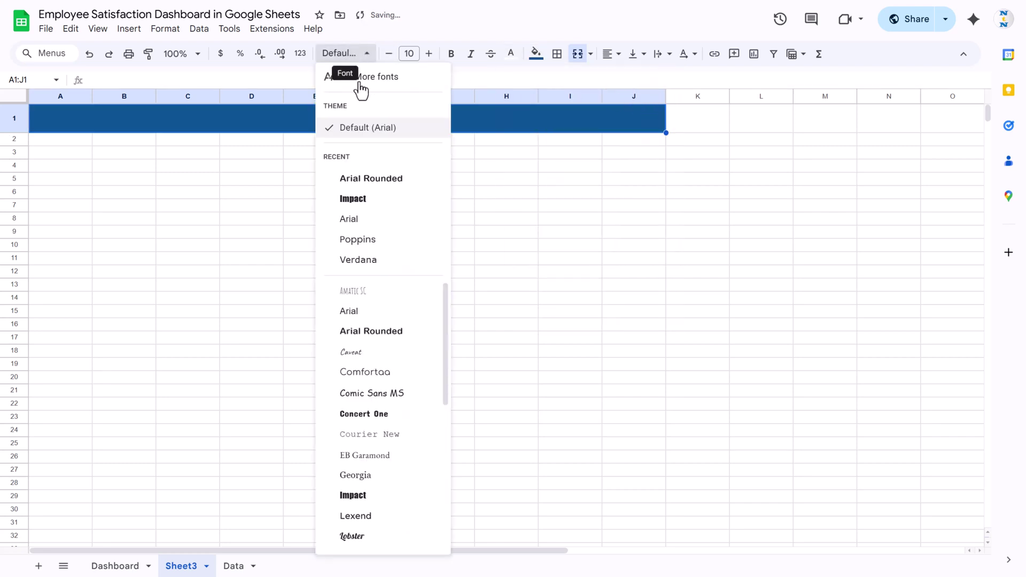
pyautogui.click(373, 183)
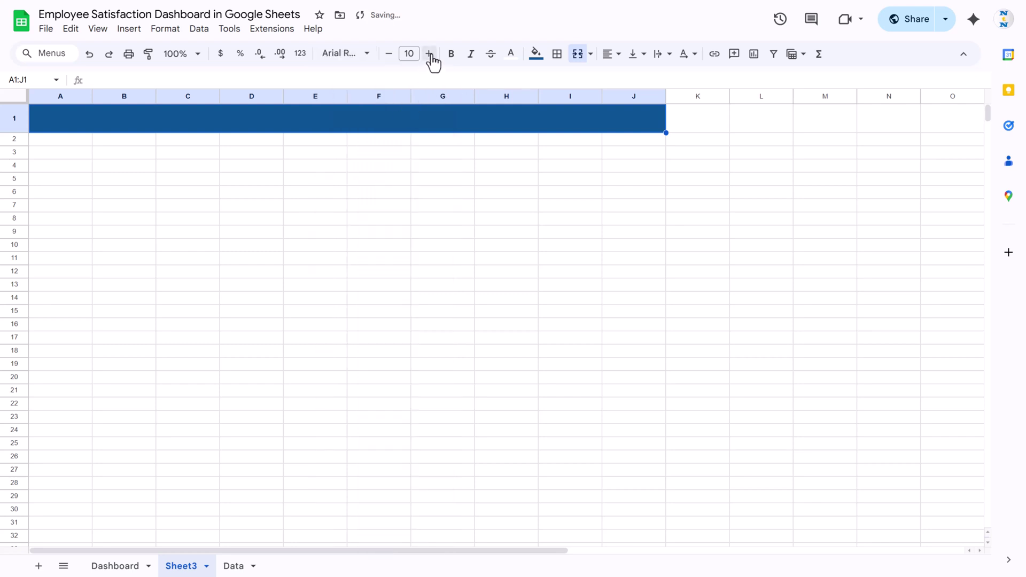
pyautogui.click(430, 54)
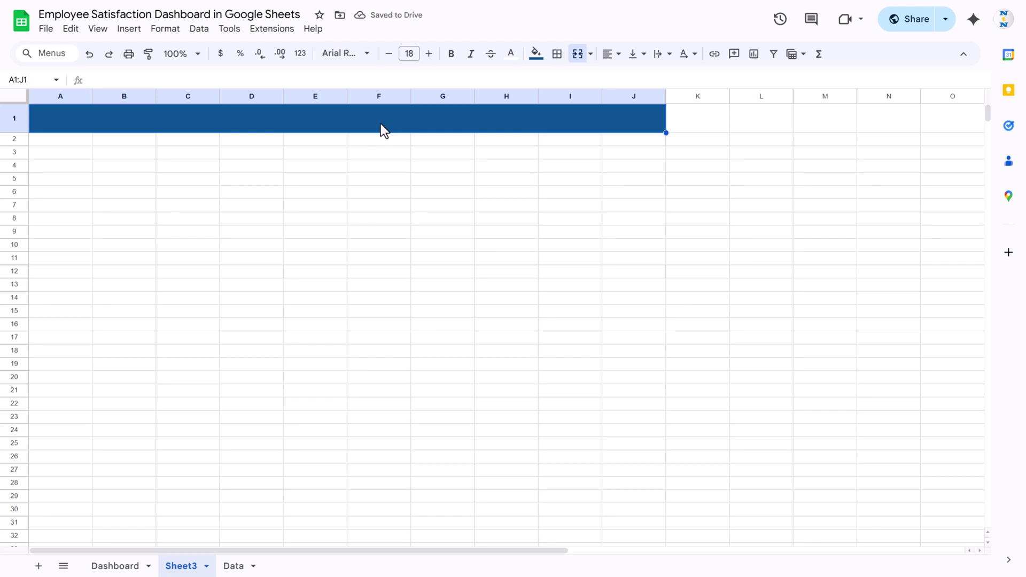
pyautogui.write('Employee Satisfaction Dashboard')
pyautogui.press('Return')
pyautogui.click(412, 120)
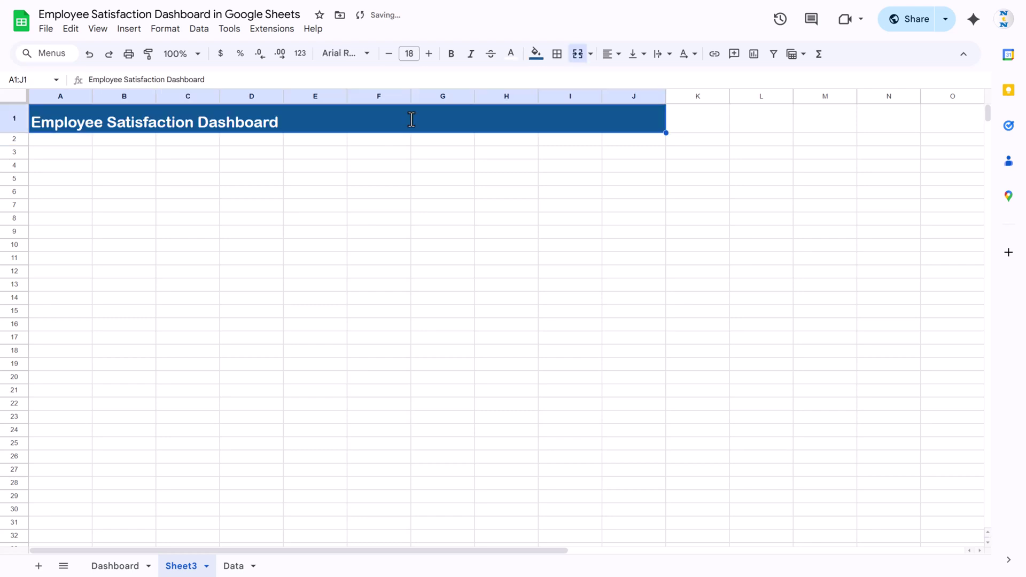
pyautogui.click(612, 53)
# Step: Centre the dashboard title horizontally and vertically in the banner
pyautogui.click(629, 77)
pyautogui.click(636, 54)
pyautogui.click(655, 81)
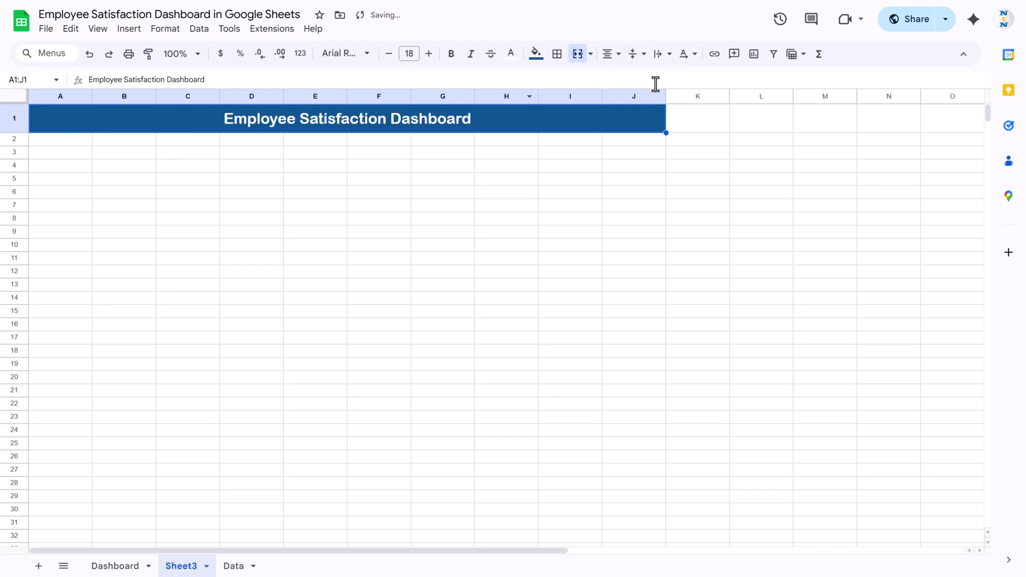
# Step: Widen columns A through J so the banner fills the screen
pyautogui.click(68, 99)
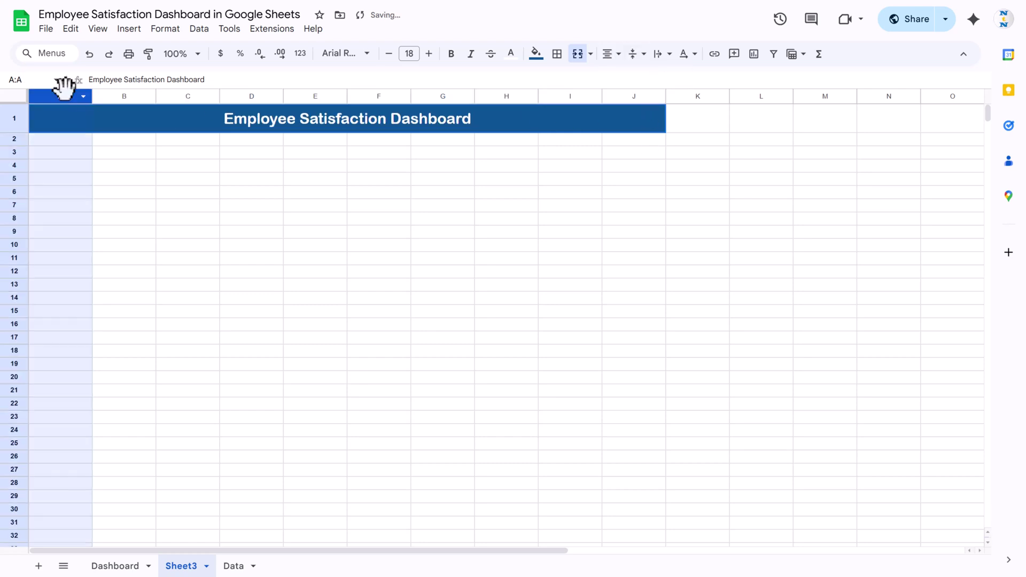
pyautogui.click(114, 565)
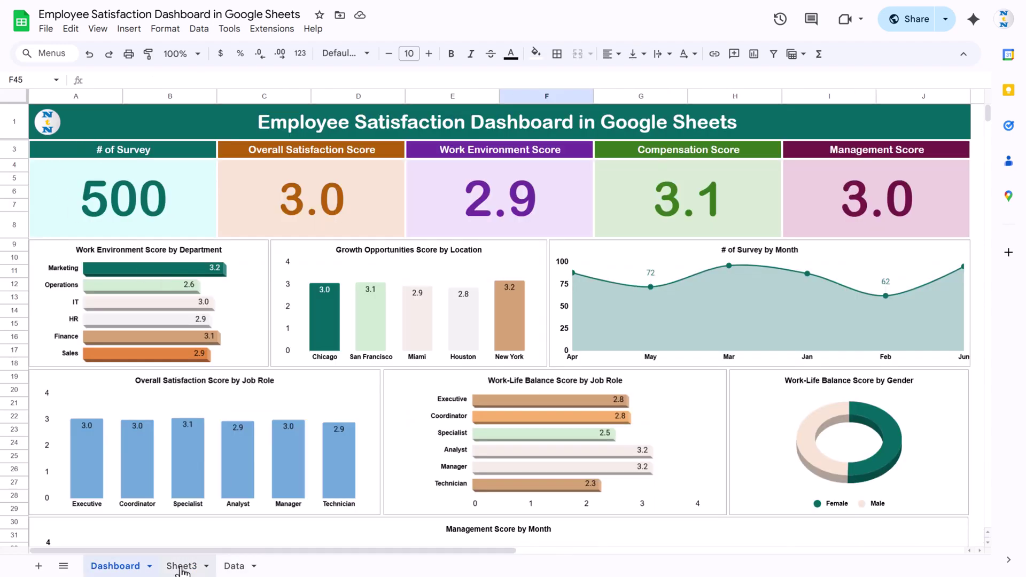
pyautogui.click(181, 566)
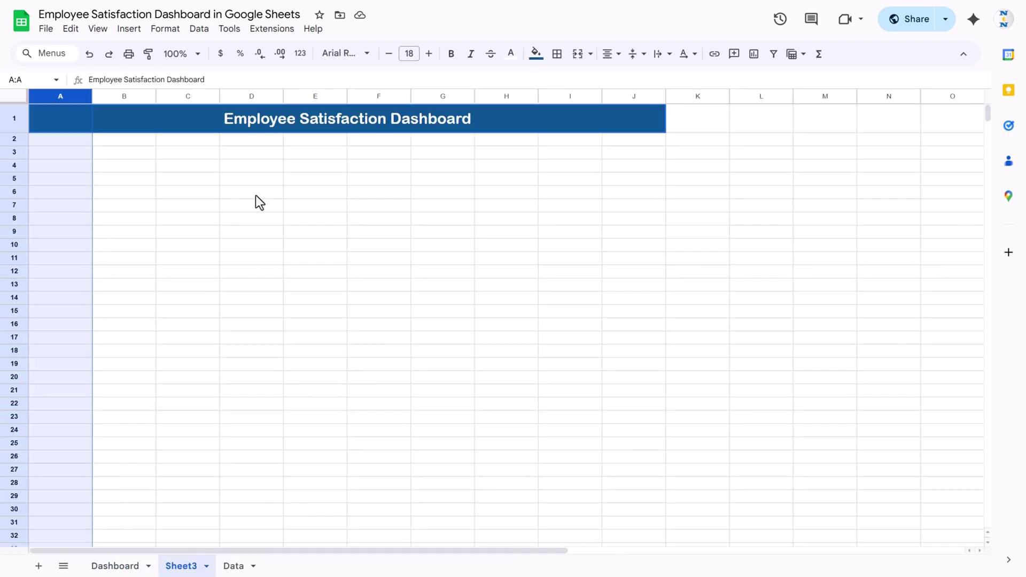
pyautogui.keyDown('shift'); pyautogui.click(640, 96); pyautogui.keyUp('shift')
pyautogui.moveTo(669, 95); pyautogui.dragTo(679, 95)
pyautogui.moveTo(770, 96); pyautogui.dragTo(786, 95)
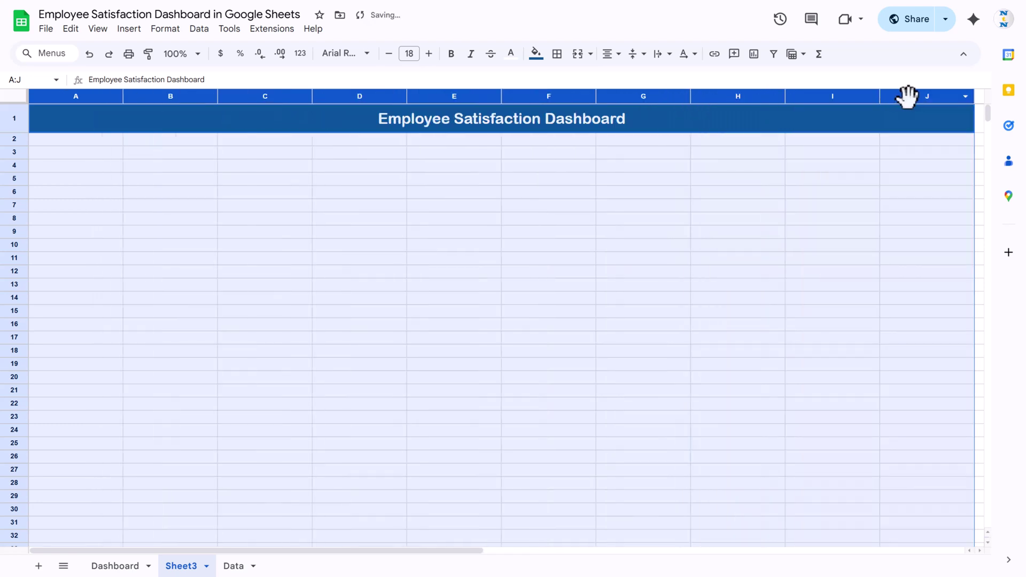
pyautogui.click(724, 211)
pyautogui.click(529, 197)
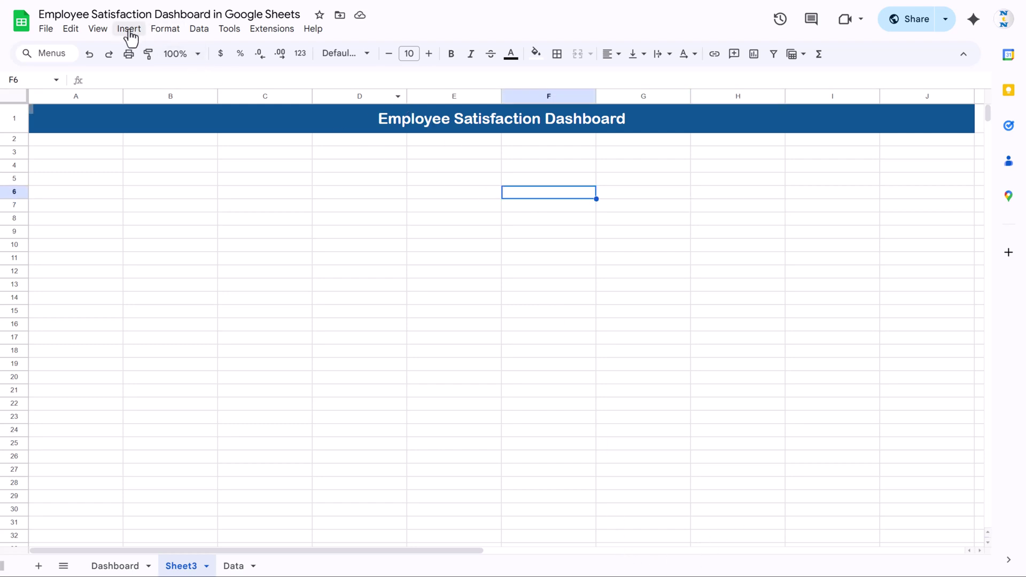
# Step: Hide the sheet gridlines from View > Show
pyautogui.click(99, 29)
pyautogui.moveTo(161, 51)
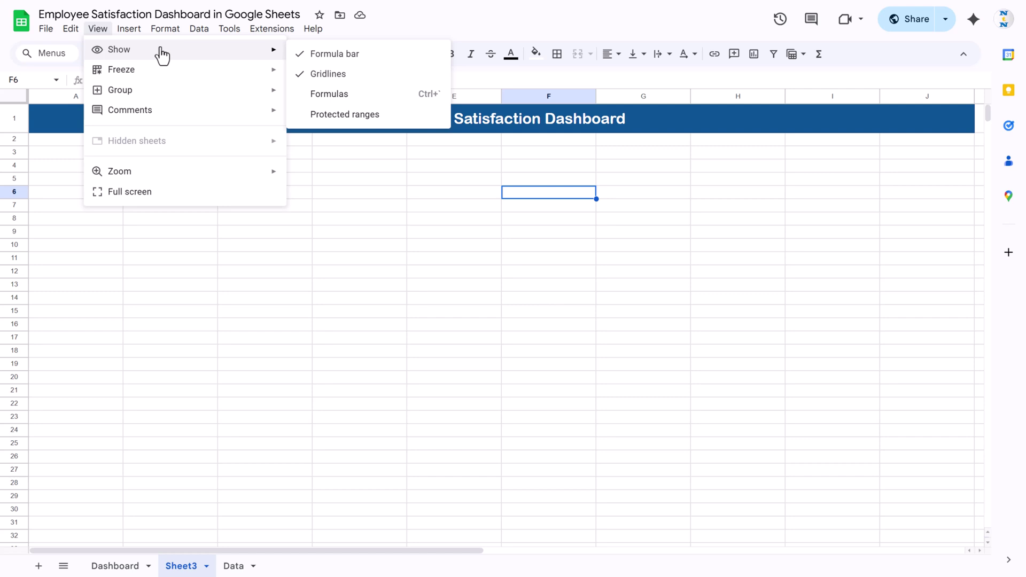
pyautogui.click(316, 75)
pyautogui.click(484, 232)
pyautogui.click(42, 140)
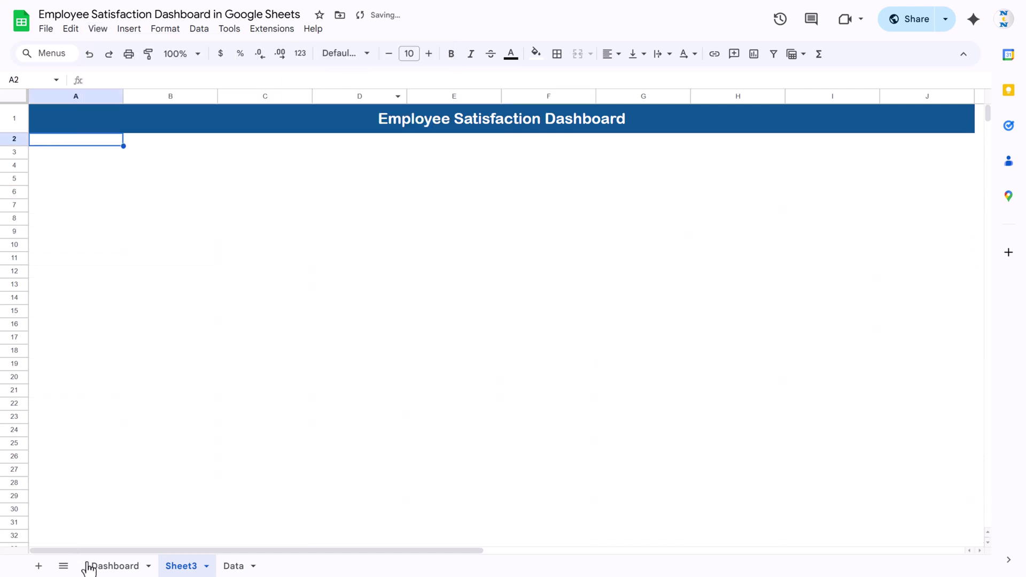
# Step: Merge A3:B3 and label it '# of Survey'
pyautogui.click(124, 567)
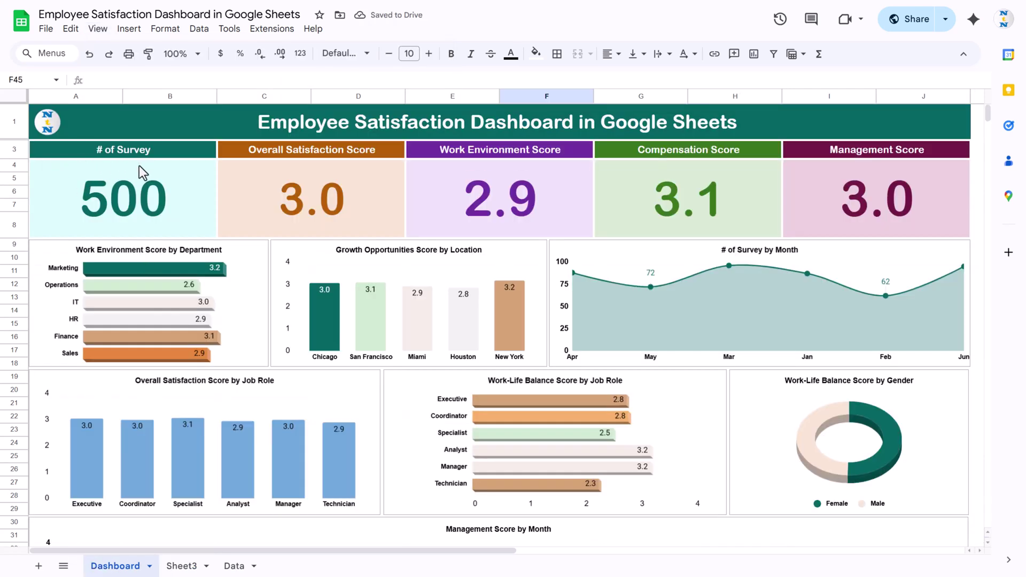
pyautogui.click(180, 566)
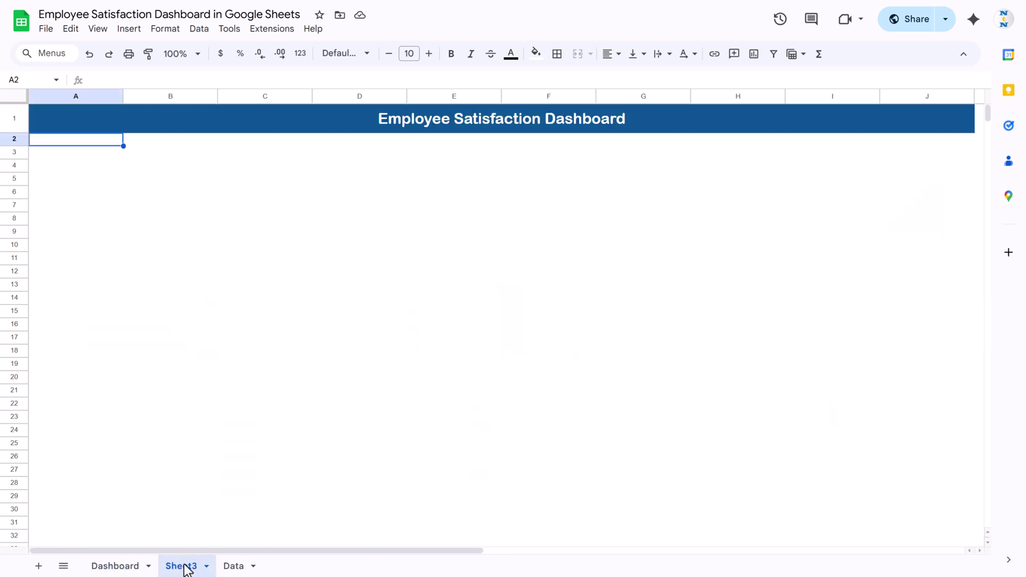
pyautogui.click(55, 156)
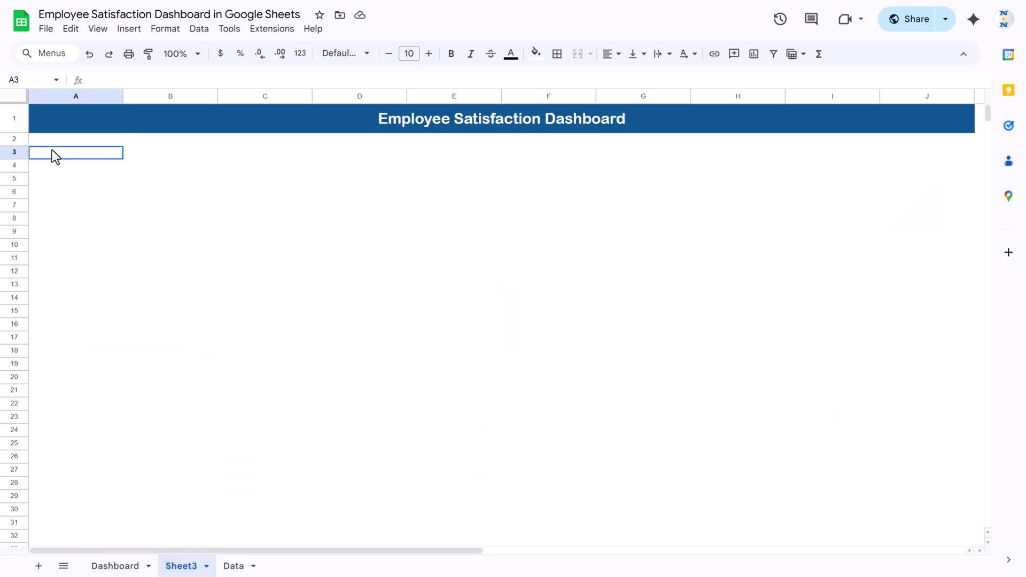
pyautogui.click(124, 568)
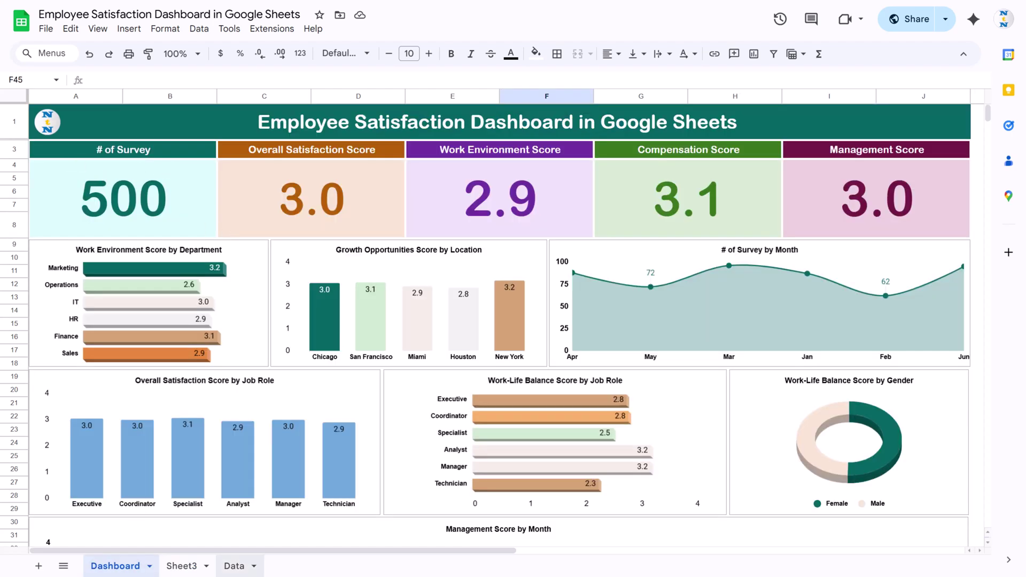
pyautogui.click(181, 566)
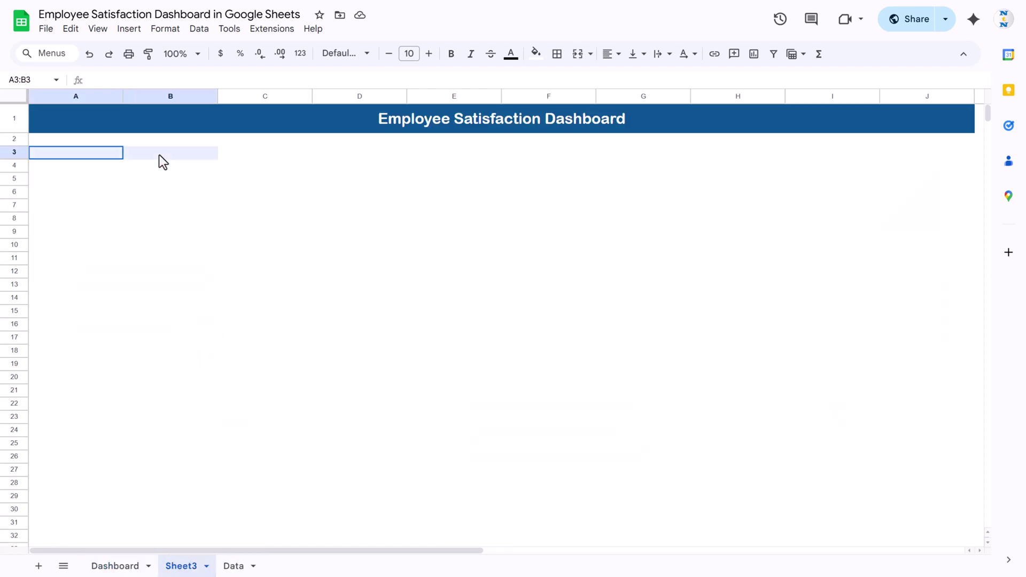
pyautogui.keyDown('shift'); pyautogui.click(158, 155); pyautogui.keyUp('shift')
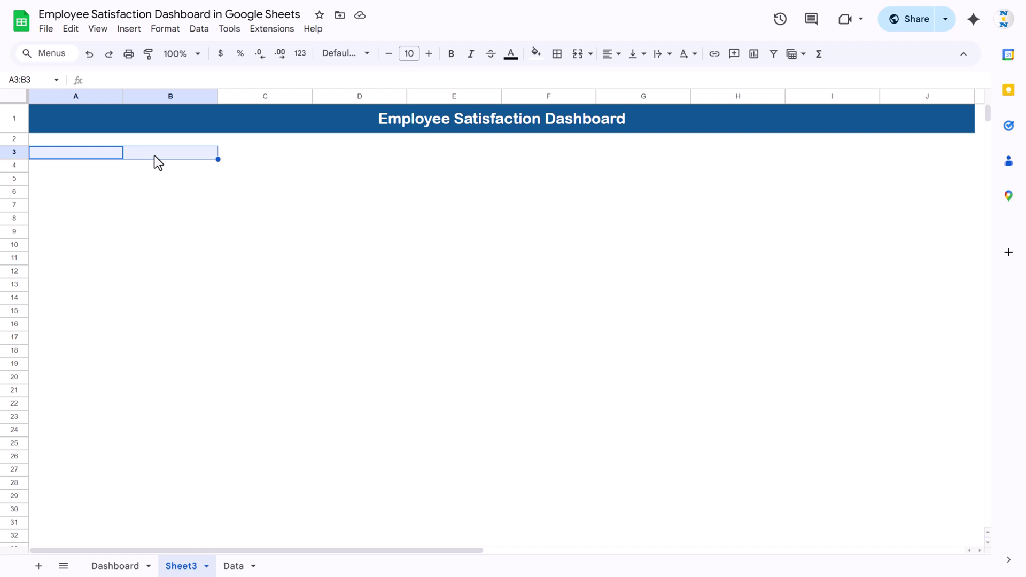
pyautogui.click(578, 54)
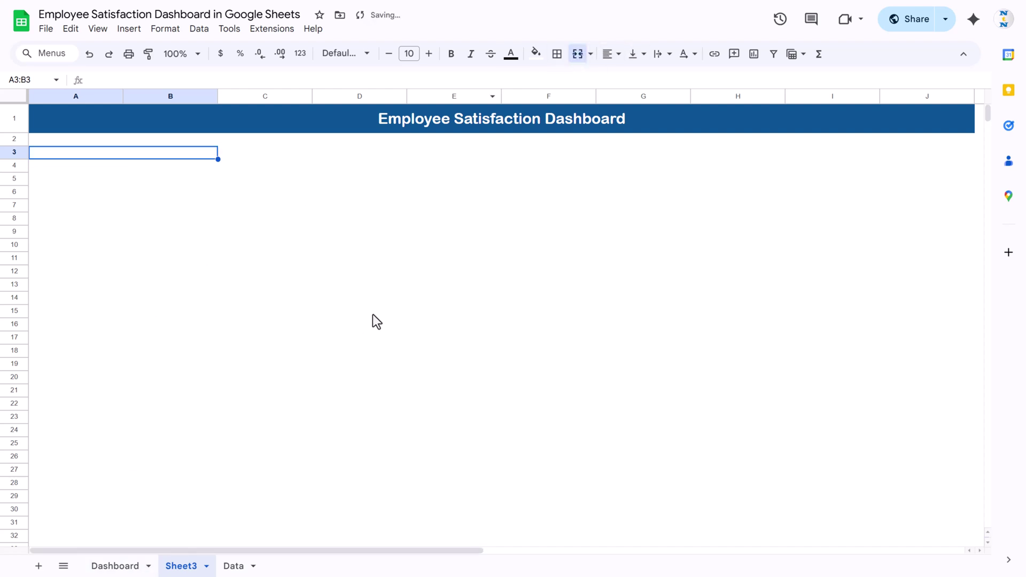
pyautogui.write('# of Survey')
pyautogui.press('Return')
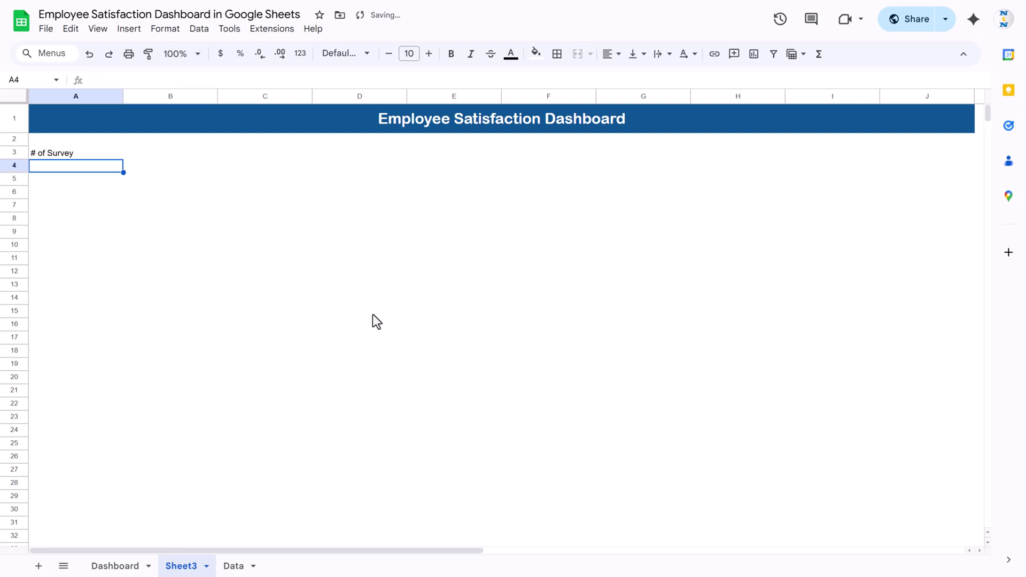
# Step: Centre the '# of Survey' label both ways and make row 3 slightly taller
pyautogui.press('Up')
pyautogui.click(610, 53)
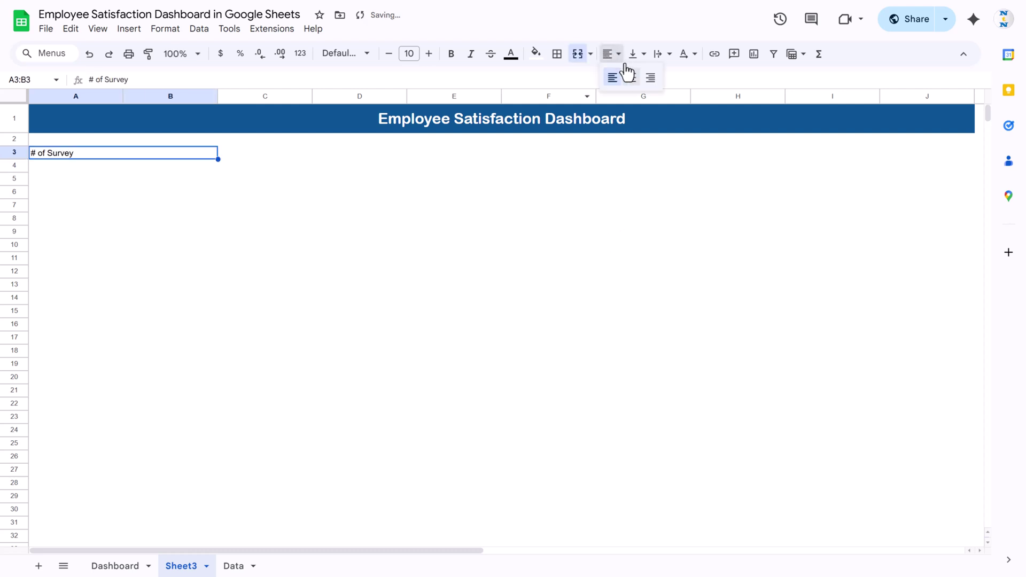
pyautogui.click(633, 76)
pyautogui.click(640, 60)
pyautogui.click(657, 77)
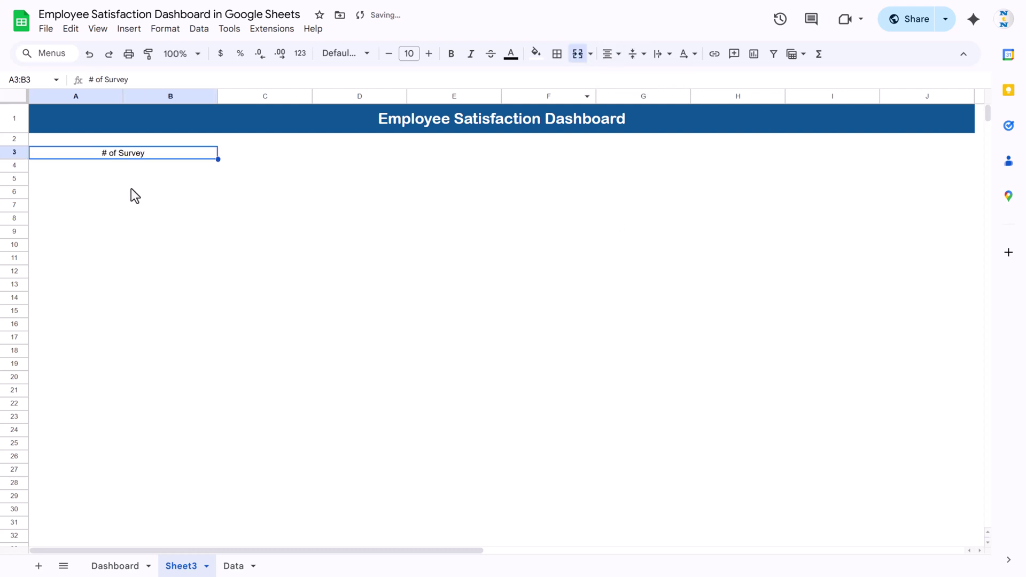
pyautogui.moveTo(14, 159); pyautogui.dragTo(17, 160)
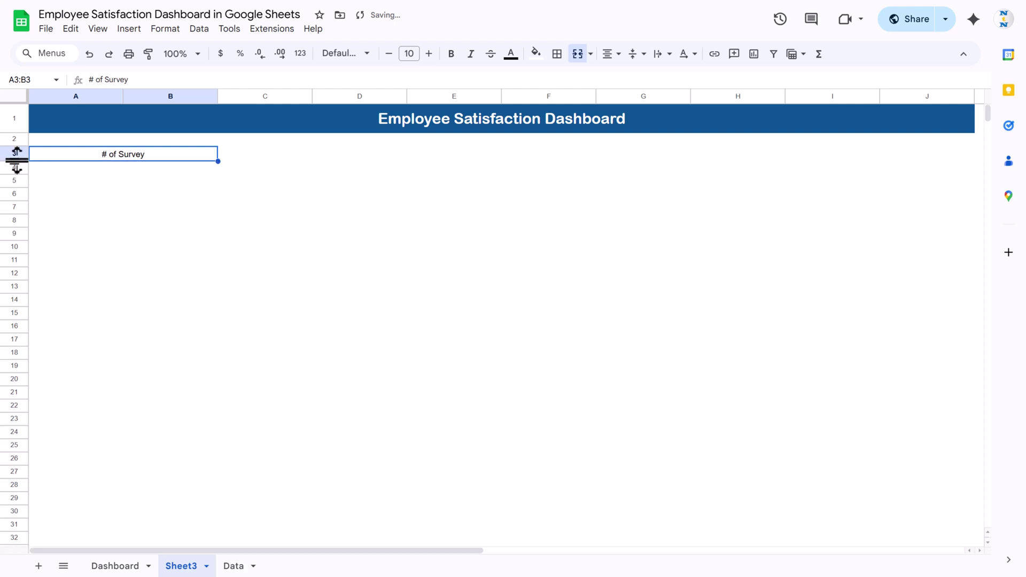
# Step: Colour the '# of Survey' header with a medium blue fill and white text
pyautogui.click(535, 53)
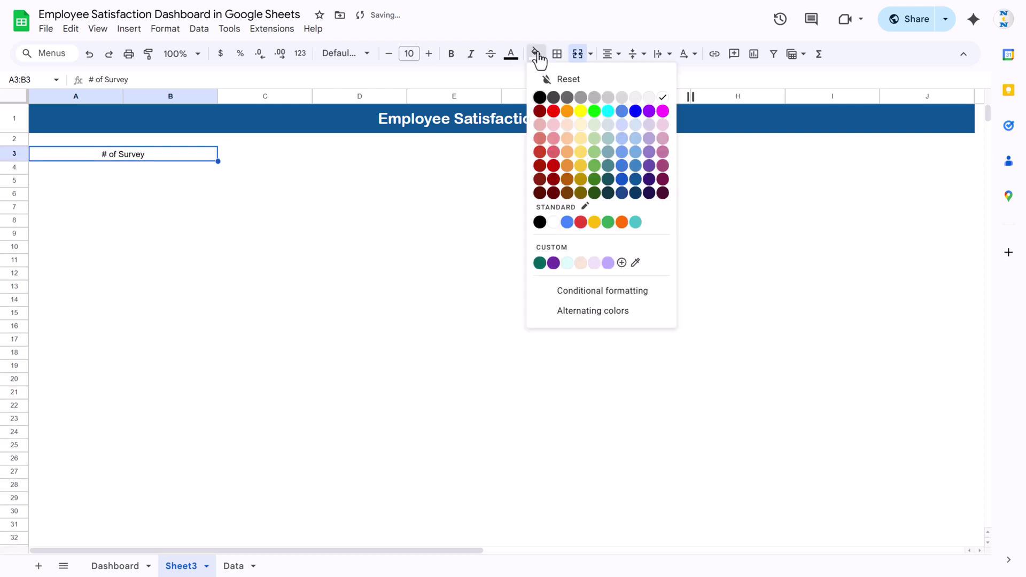
pyautogui.click(635, 165)
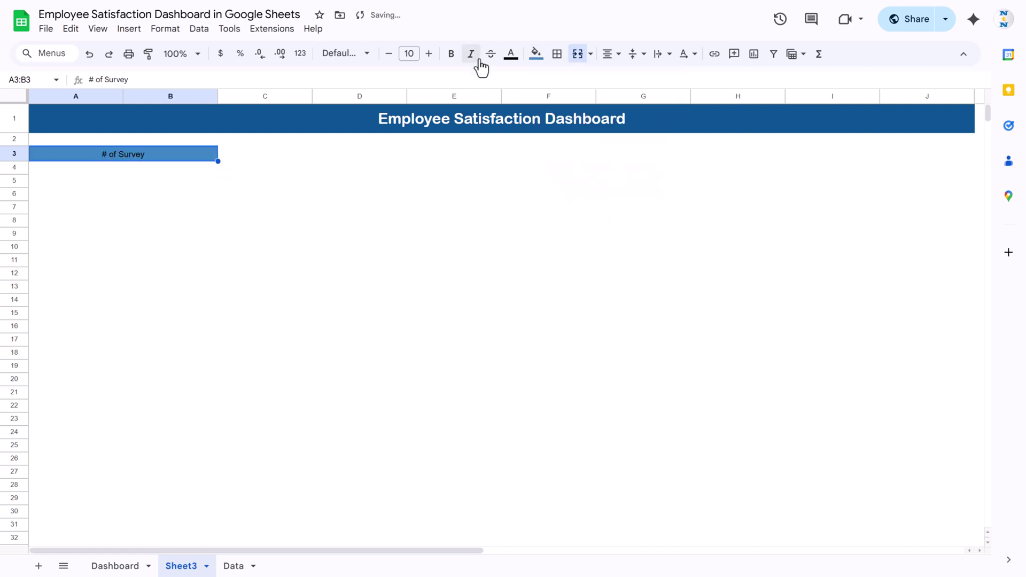
pyautogui.click(511, 55)
pyautogui.click(637, 97)
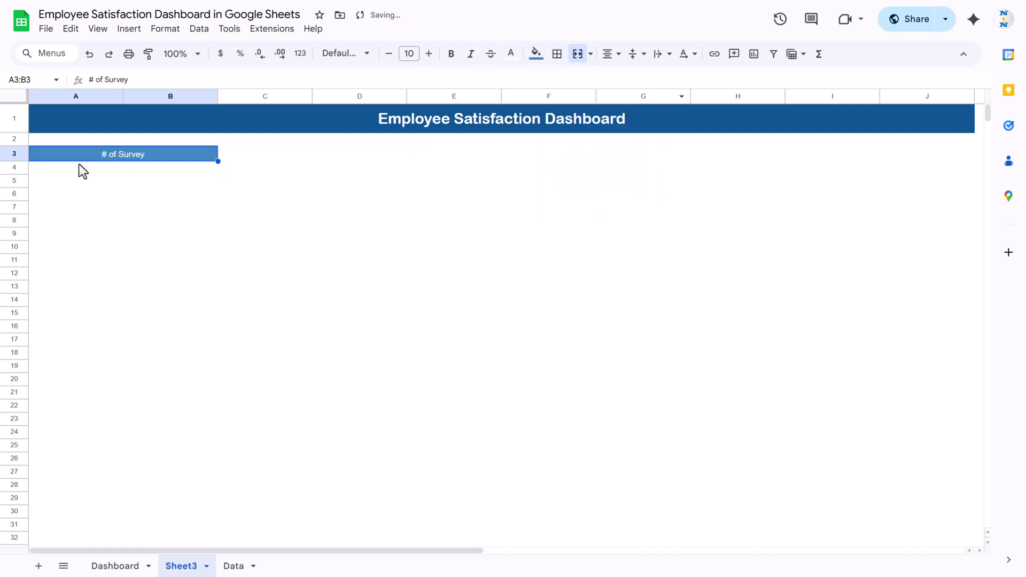
pyautogui.moveTo(48, 167); pyautogui.dragTo(184, 223)
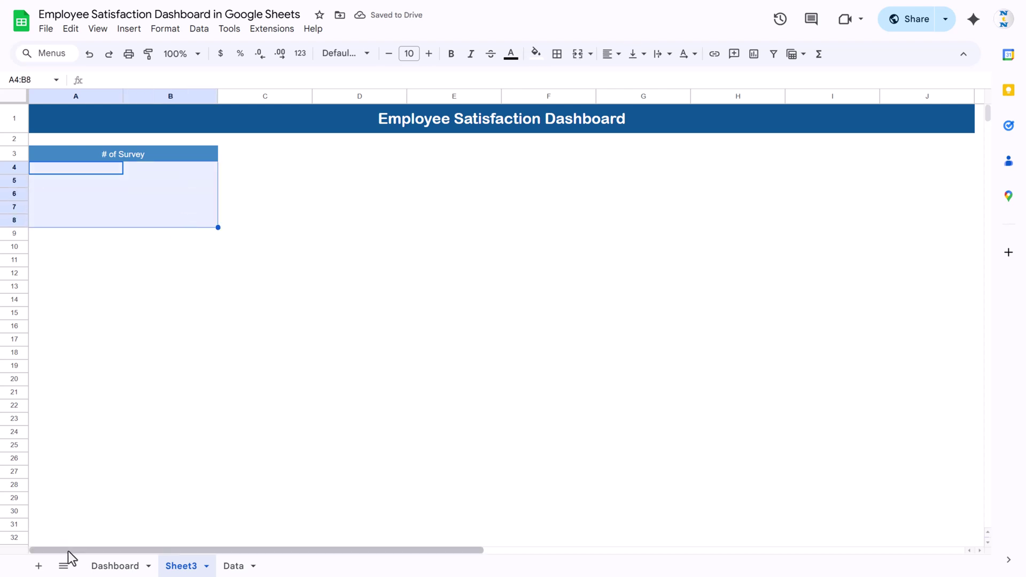
# Step: Merge A4:B9 beneath the '# of Survey' header and fill it light blue
pyautogui.click(124, 567)
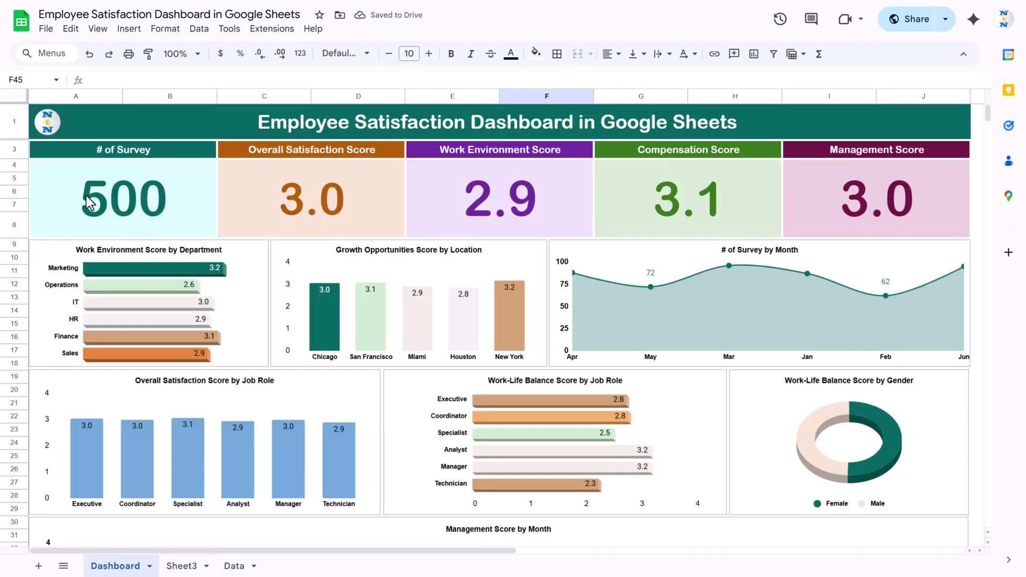
pyautogui.click(182, 565)
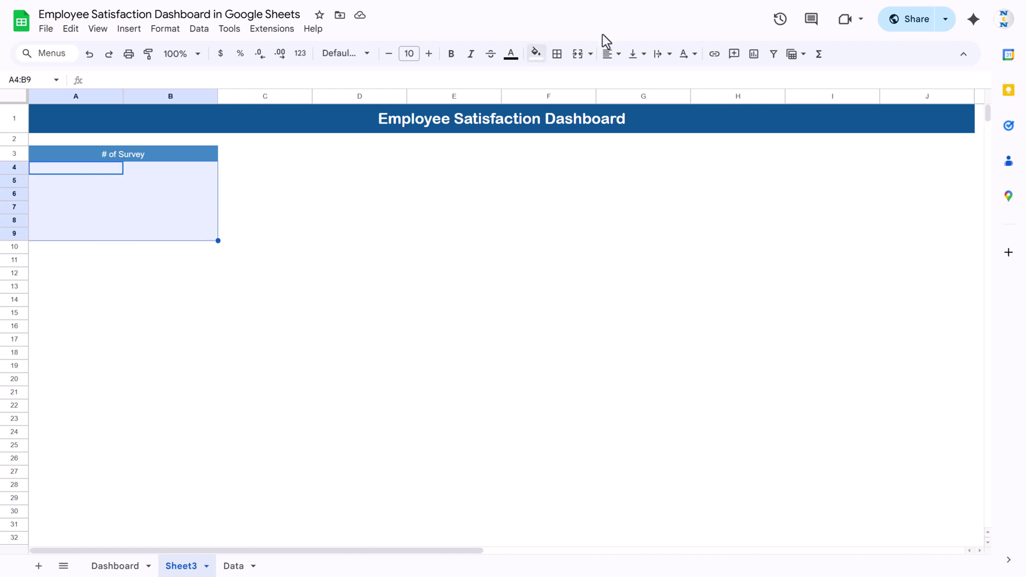
pyautogui.hotkey('shift', 'Down')
pyautogui.click(577, 54)
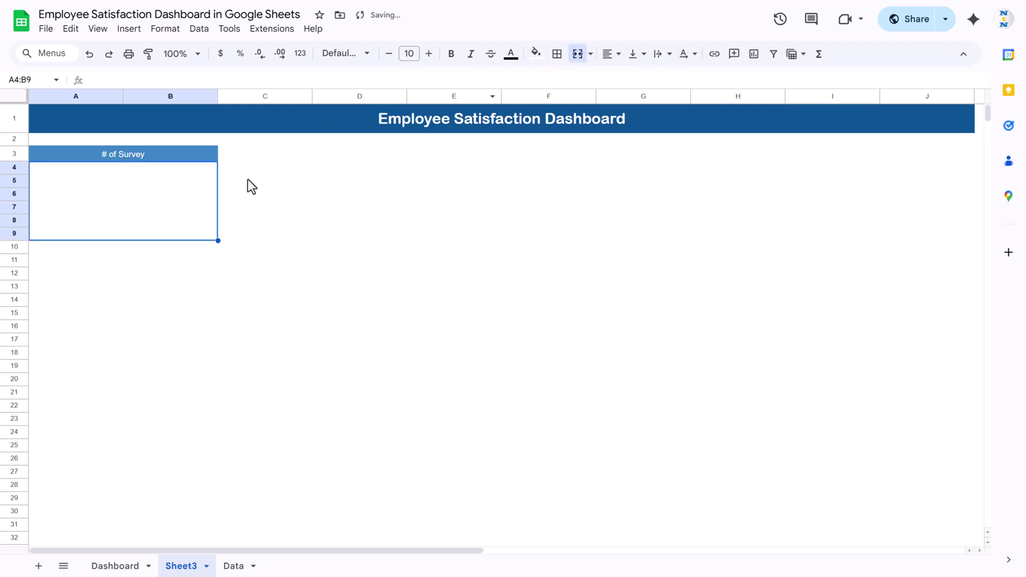
pyautogui.click(536, 54)
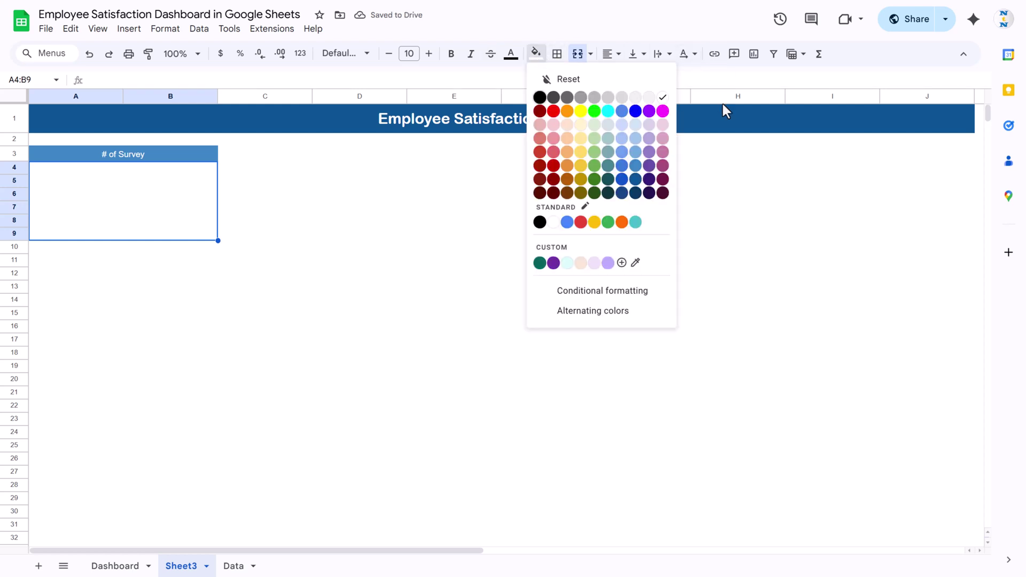
pyautogui.click(636, 126)
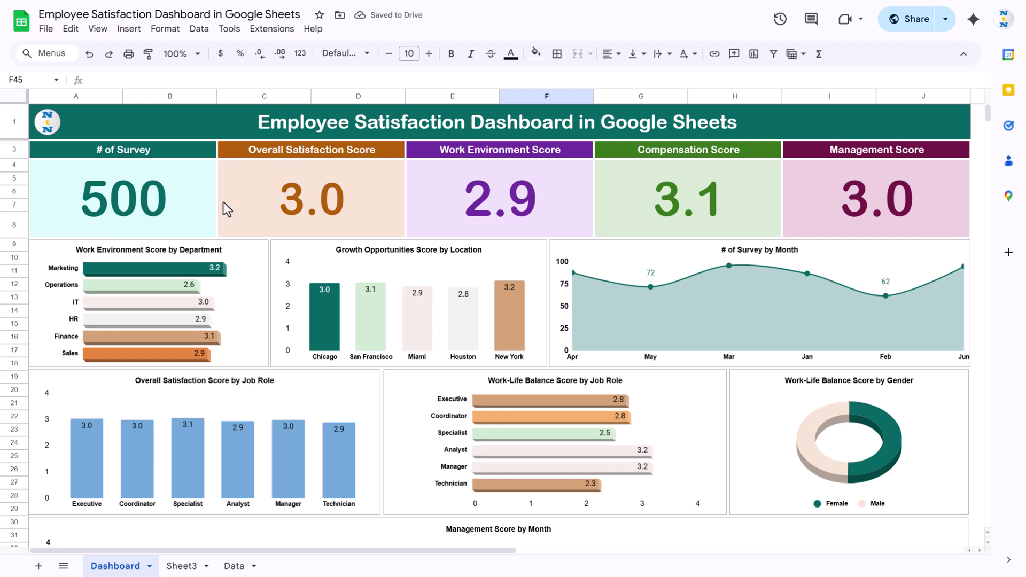
pyautogui.click(192, 564)
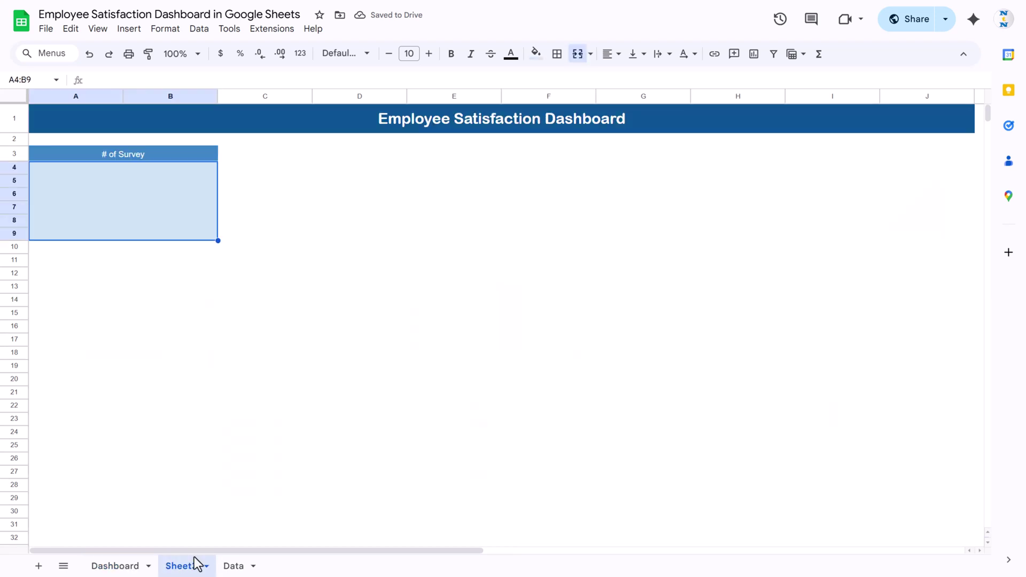
pyautogui.click(316, 197)
pyautogui.click(183, 197)
# Step: Enter =COUNTA(Data!A2:A1000) in the merged block to show 500
pyautogui.write('=SUM(')
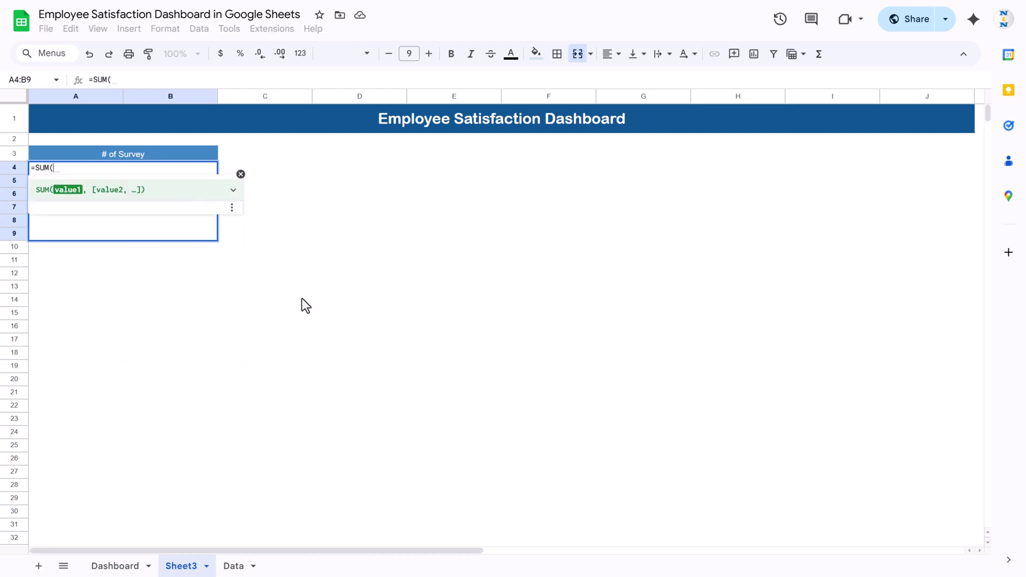
pyautogui.press('Escape')
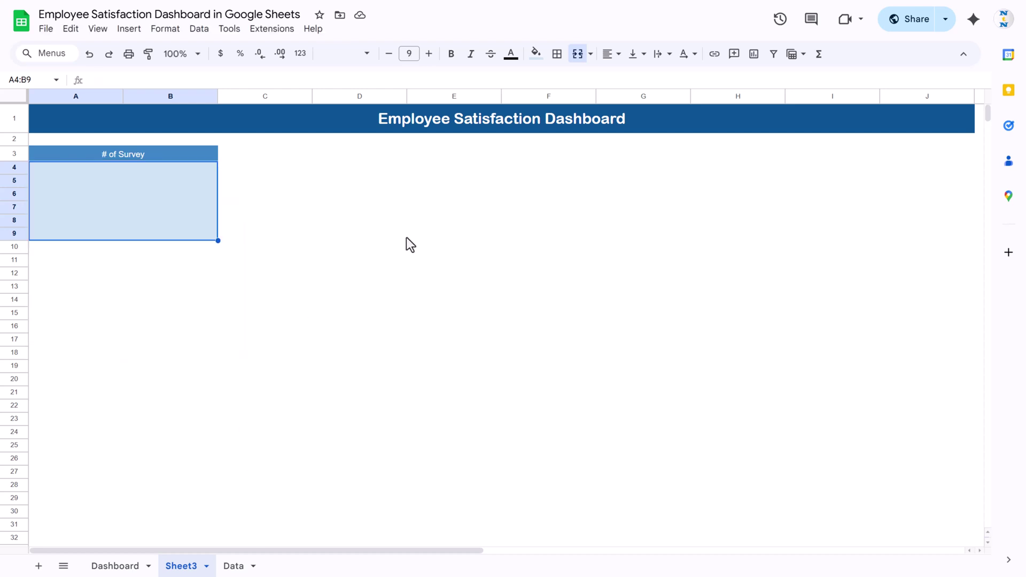
pyautogui.write('=')
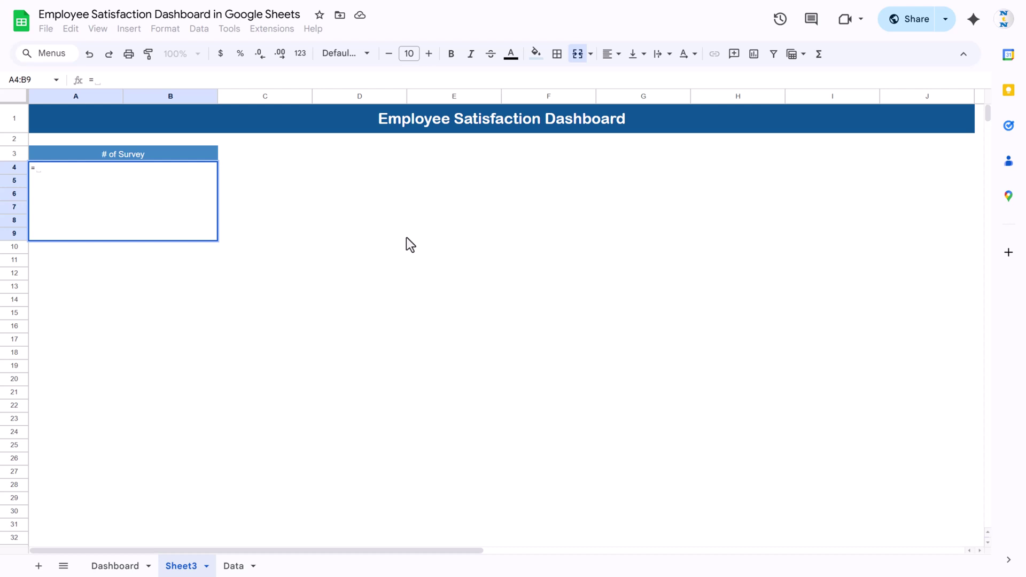
pyautogui.write('cou')
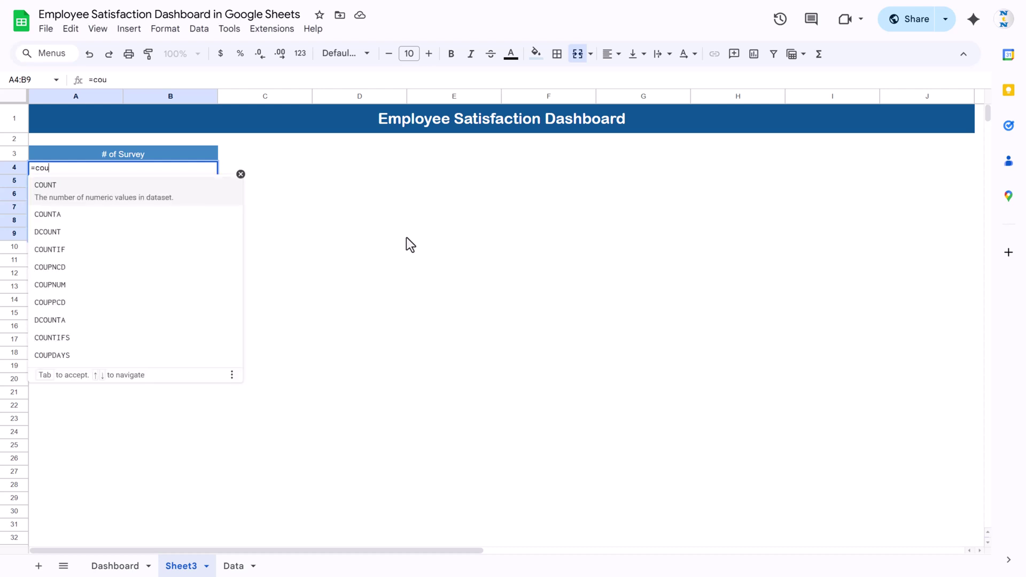
pyautogui.press('Down')
pyautogui.press('Tab')
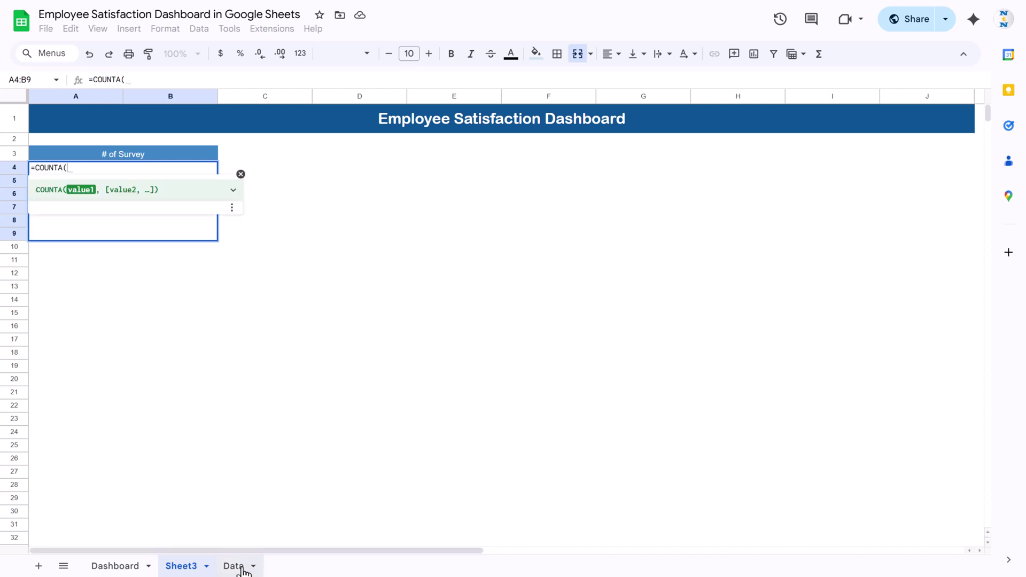
pyautogui.click(234, 565)
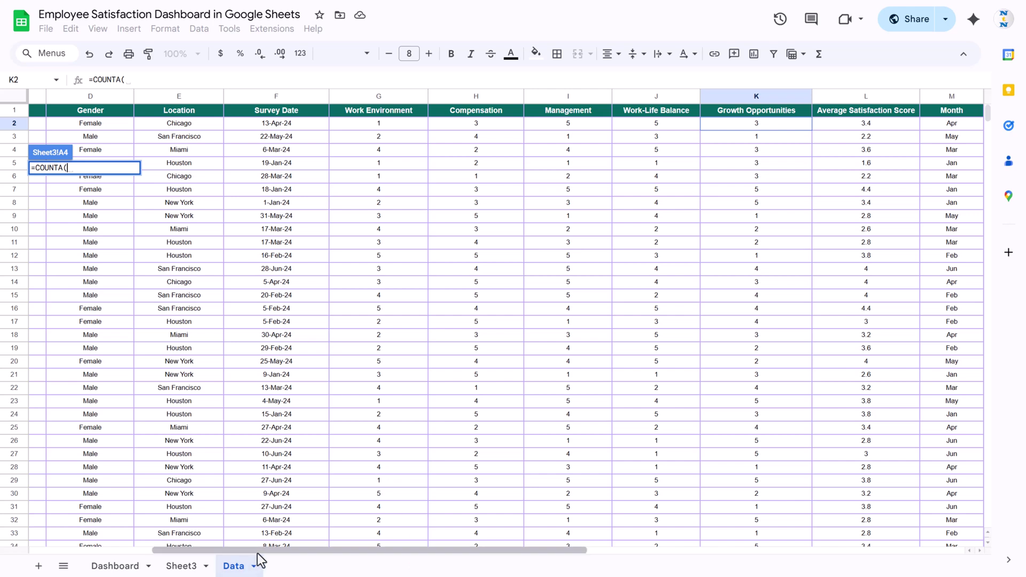
pyautogui.moveTo(256, 551); pyautogui.dragTo(16, 551)
pyautogui.click(123, 123)
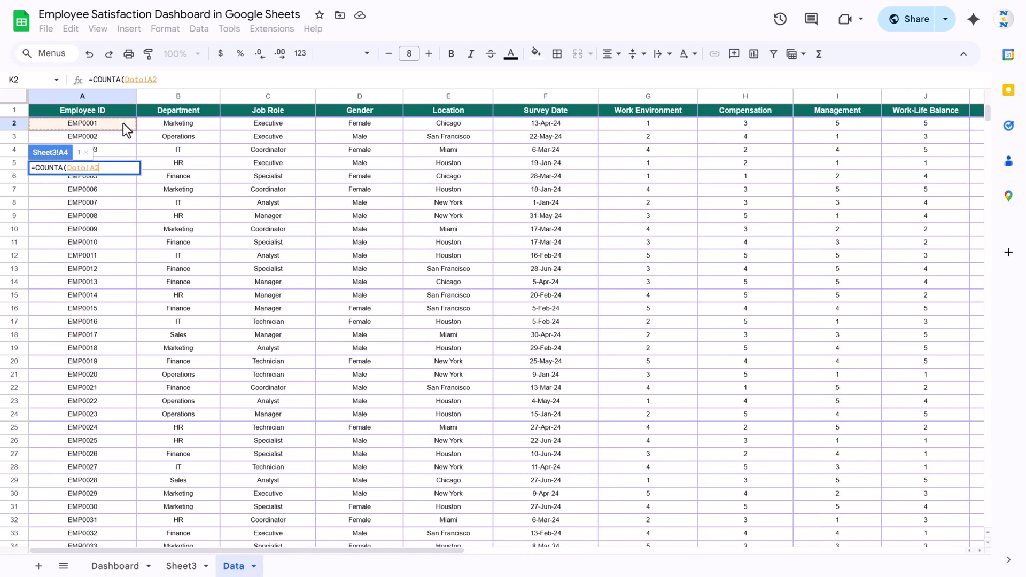
pyautogui.hotkey('ctrl', 'shift', 'Down')
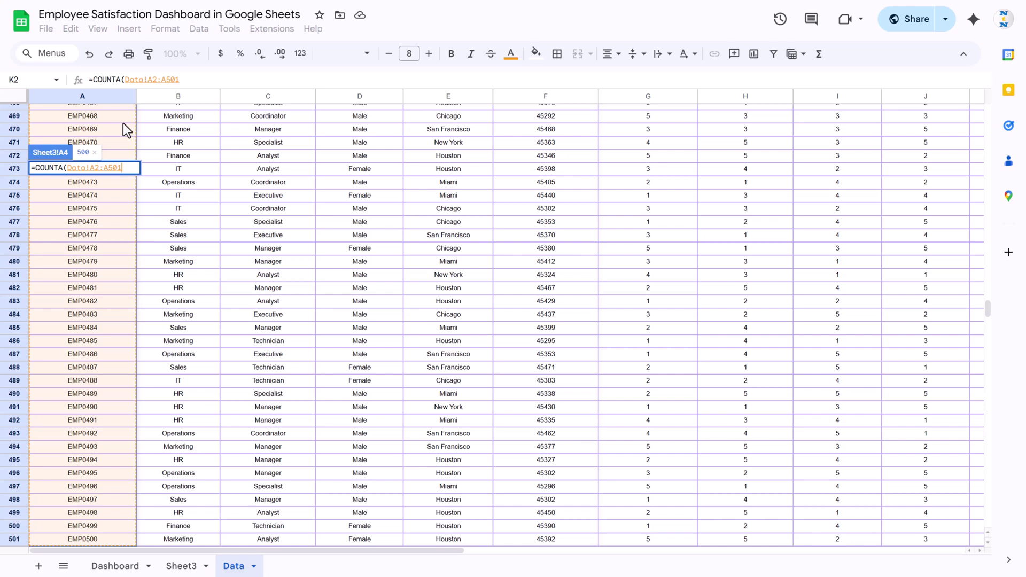
pyautogui.hotkey('ctrl', 'shift', 'Down')
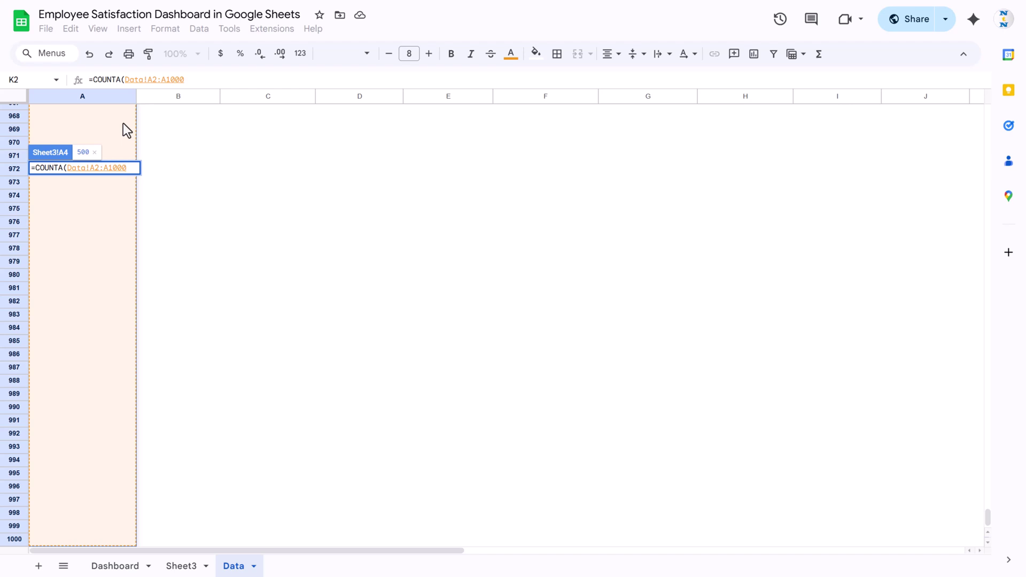
pyautogui.press('Return')
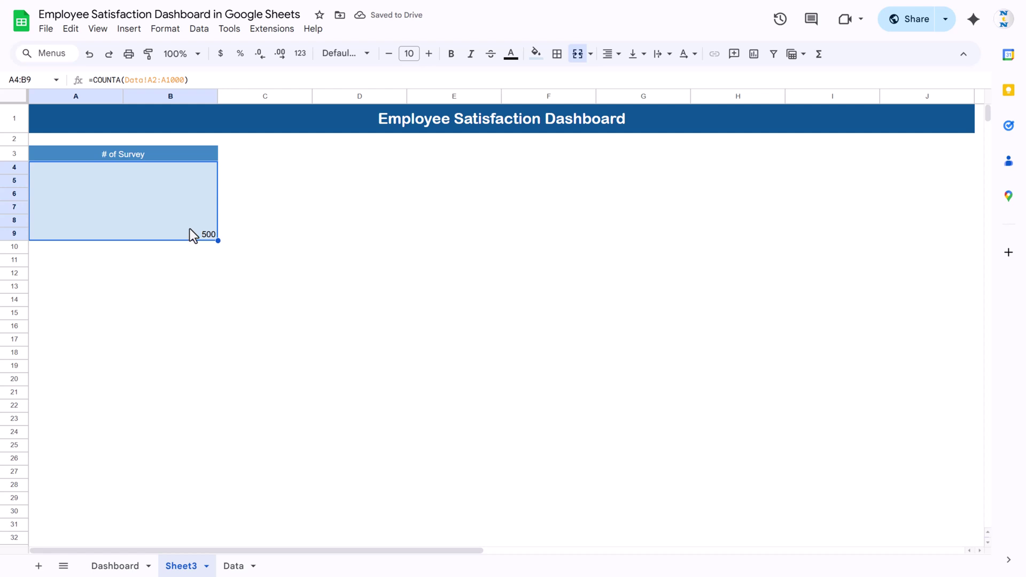
# Step: Centre the 500 count horizontally and vertically in its block
pyautogui.click(614, 54)
pyautogui.click(632, 81)
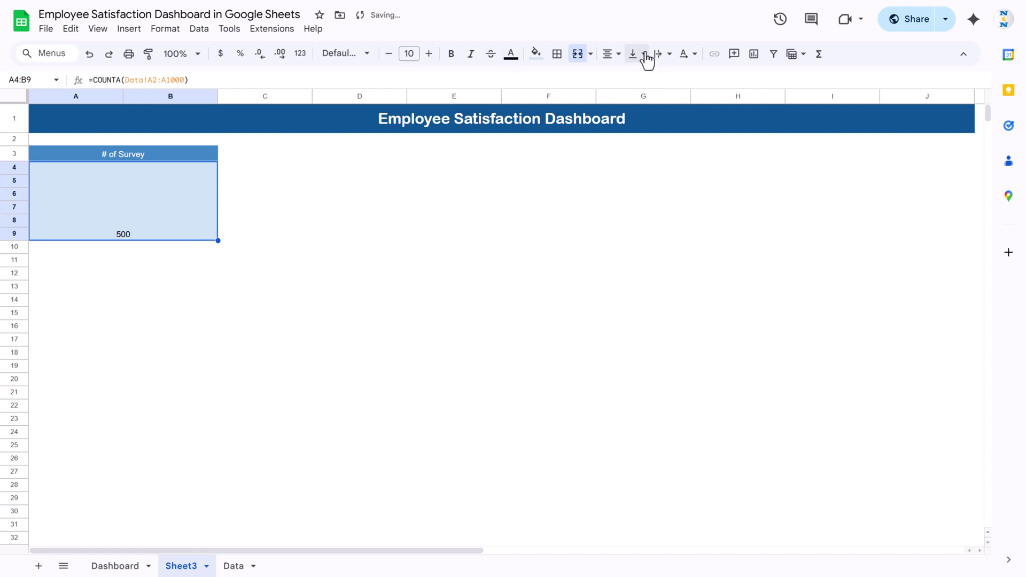
pyautogui.click(645, 55)
pyautogui.click(657, 78)
pyautogui.click(179, 155)
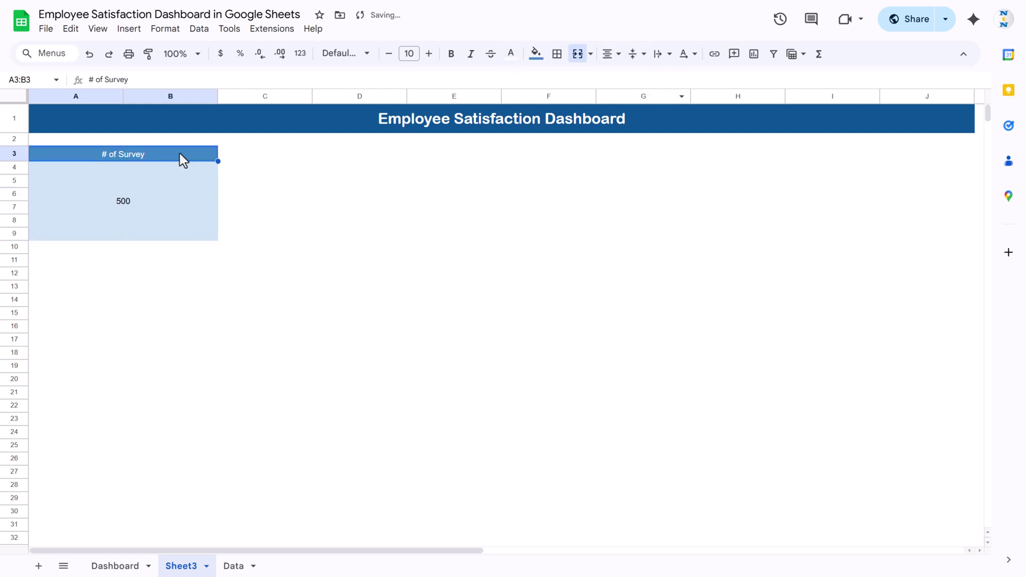
pyautogui.click(346, 54)
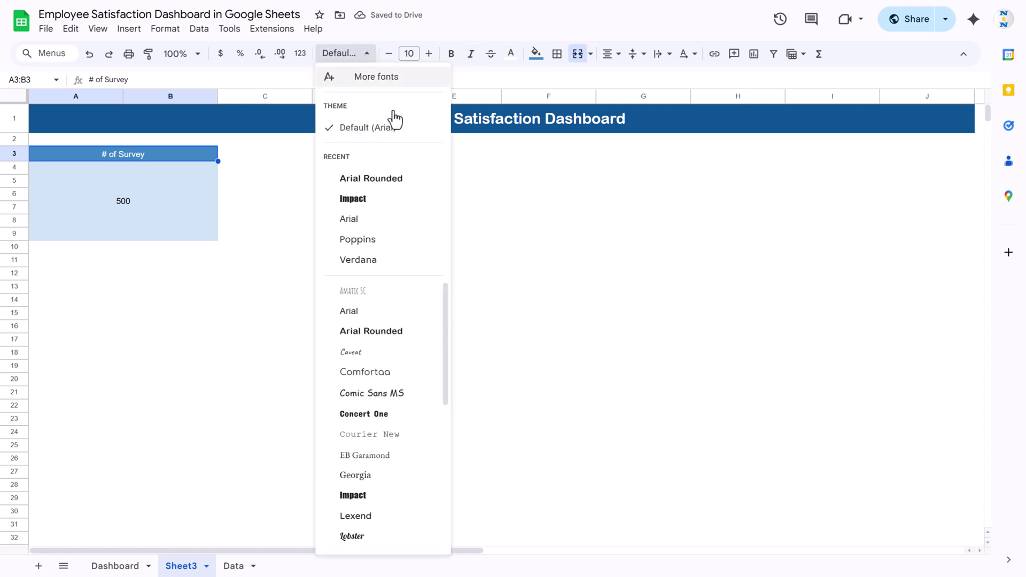
# Step: Set the # of Survey header to Arial Rounded size 12 and the 500 block to Arial Rounded
pyautogui.click(377, 179)
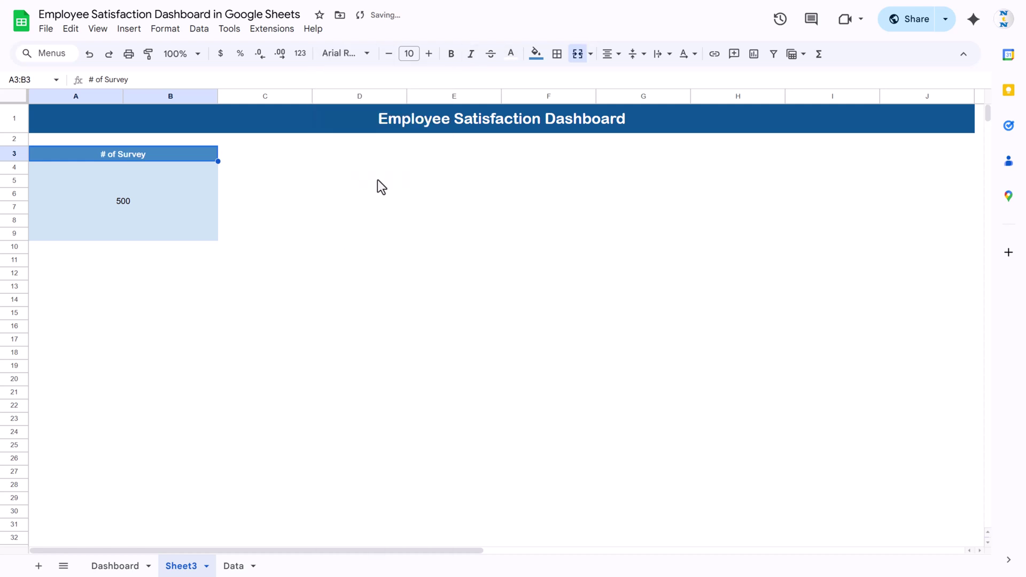
pyautogui.click(428, 54)
pyautogui.click(428, 54)
pyautogui.click(207, 206)
pyautogui.click(359, 55)
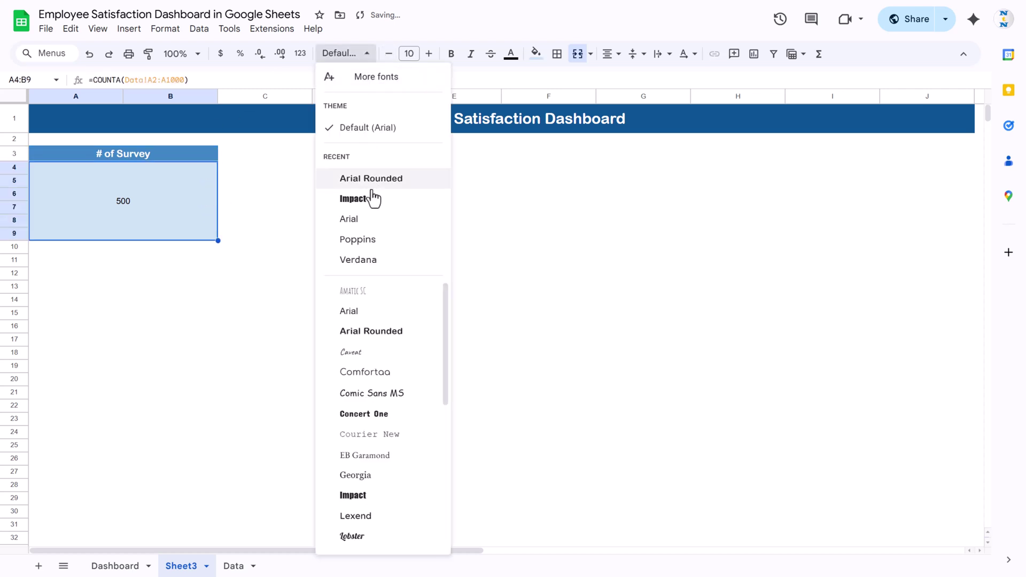
pyautogui.click(377, 182)
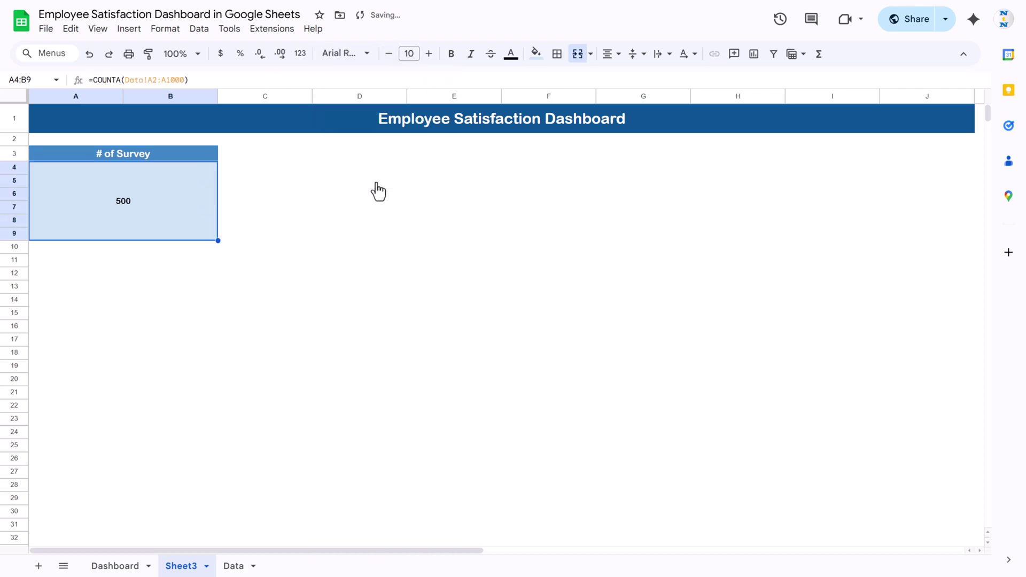
# Step: Enlarge the 500 figure to size 50 and colour it dark blue
pyautogui.click(428, 54)
pyautogui.click(429, 54)
pyautogui.click(429, 53)
pyautogui.click(430, 54)
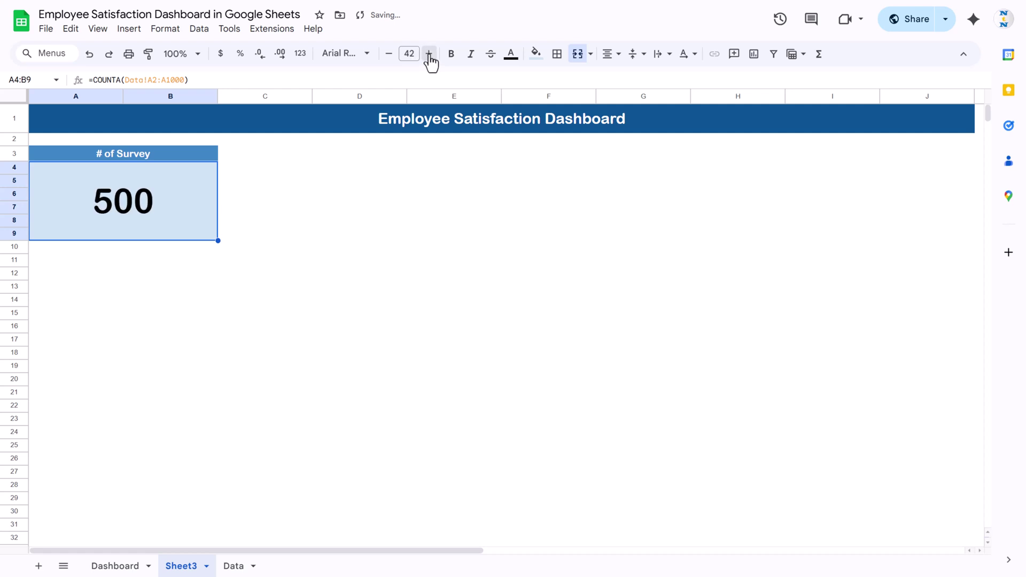
pyautogui.click(429, 54)
pyautogui.click(429, 54)
pyautogui.click(429, 54)
pyautogui.click(429, 54)
pyautogui.click(429, 54)
pyautogui.click(429, 53)
pyautogui.click(429, 54)
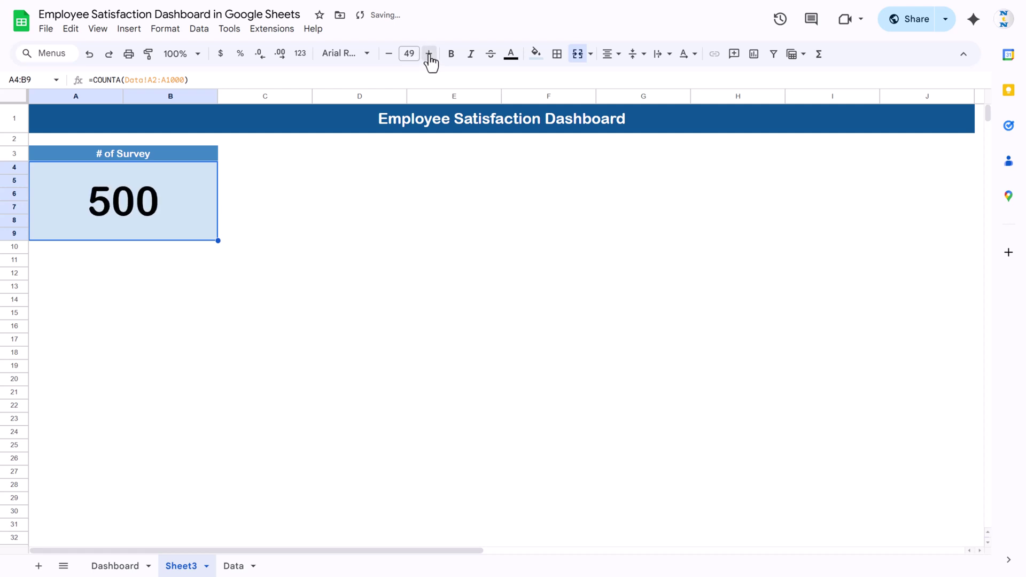
pyautogui.click(429, 54)
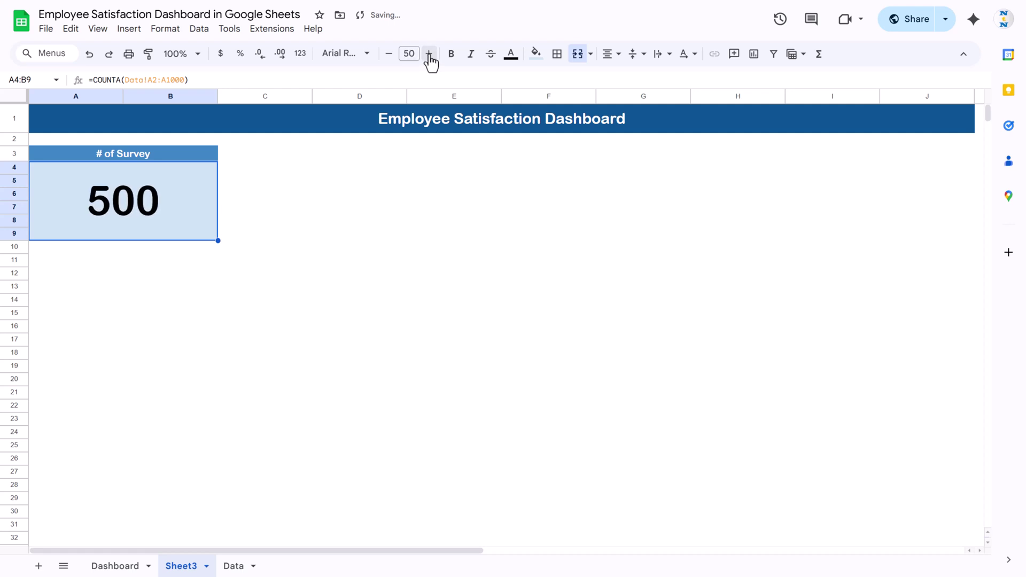
pyautogui.click(512, 54)
pyautogui.click(611, 181)
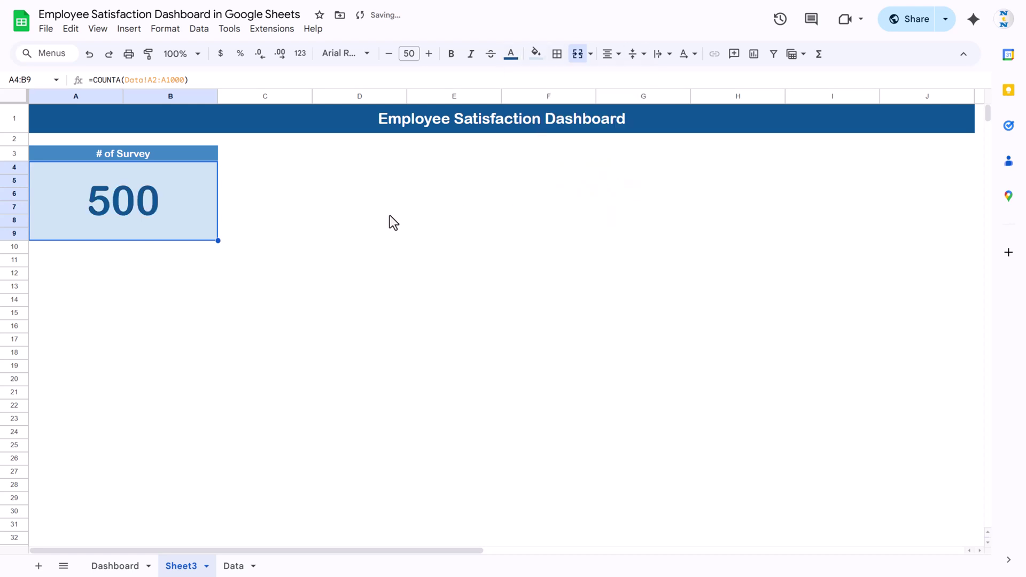
pyautogui.click(390, 208)
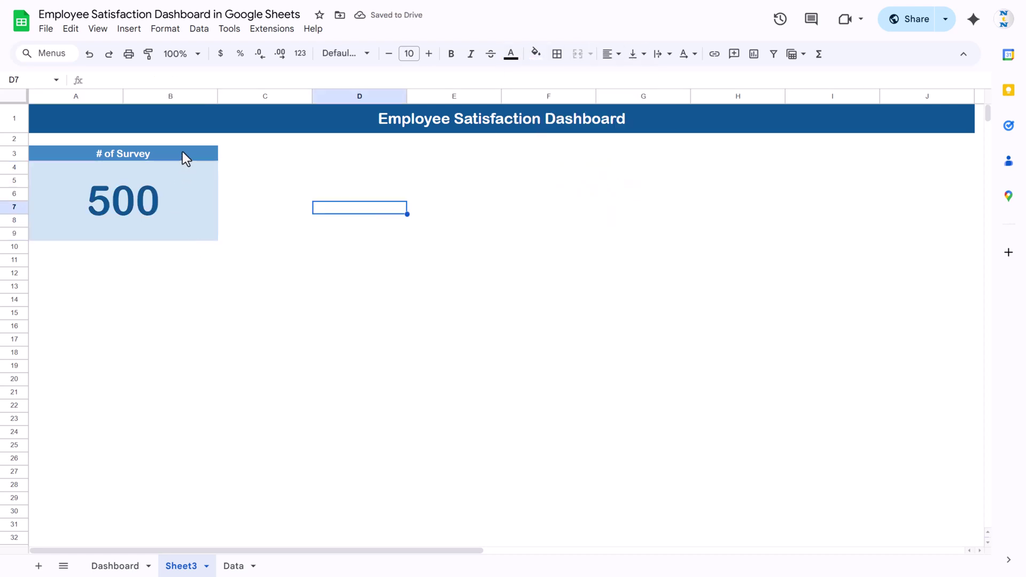
# Step: Give the # of Survey card A3:B9 thick white borders on all edges
pyautogui.moveTo(183, 155); pyautogui.dragTo(181, 226)
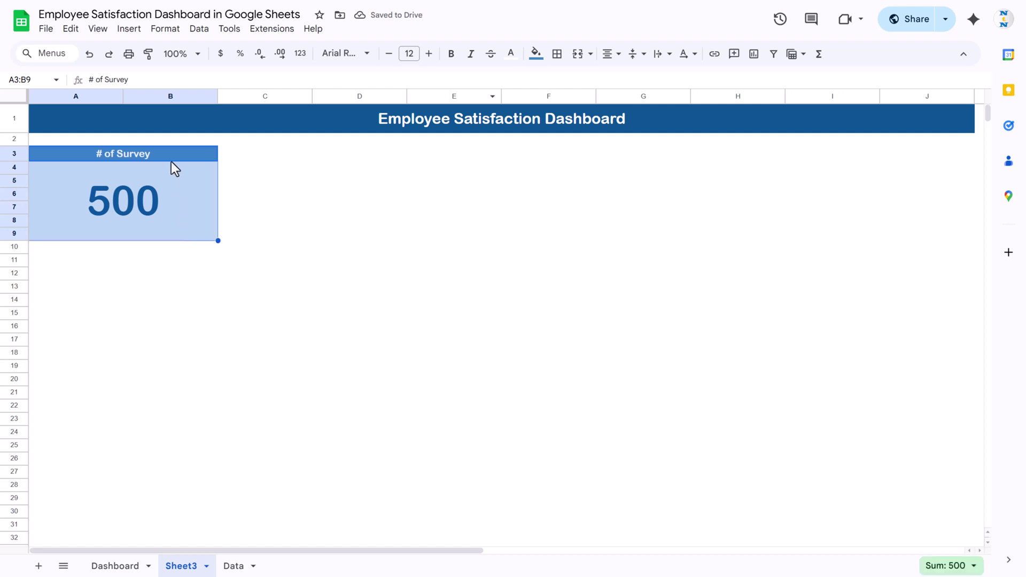
pyautogui.moveTo(171, 155); pyautogui.dragTo(179, 217)
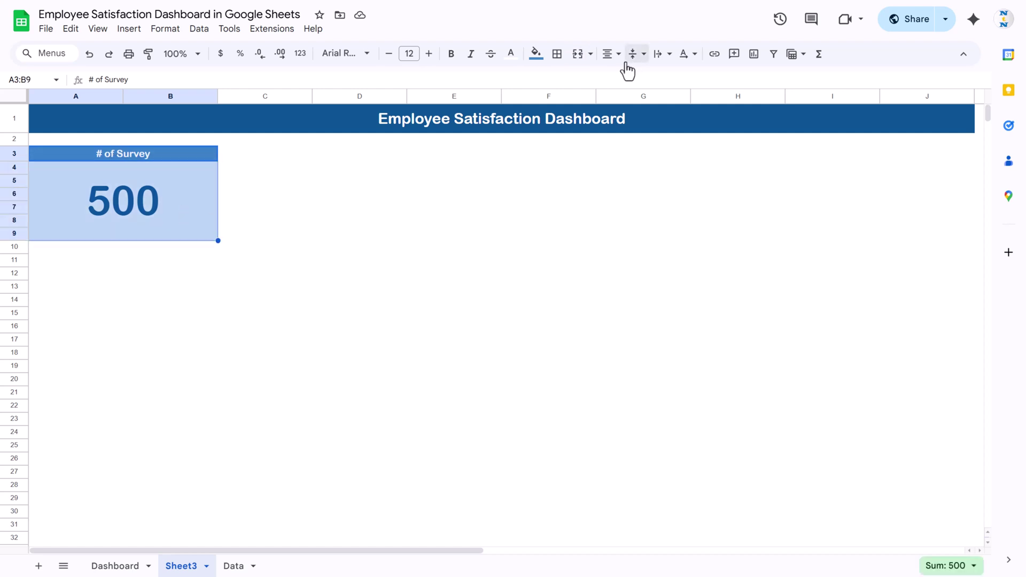
pyautogui.click(559, 59)
pyautogui.click(683, 84)
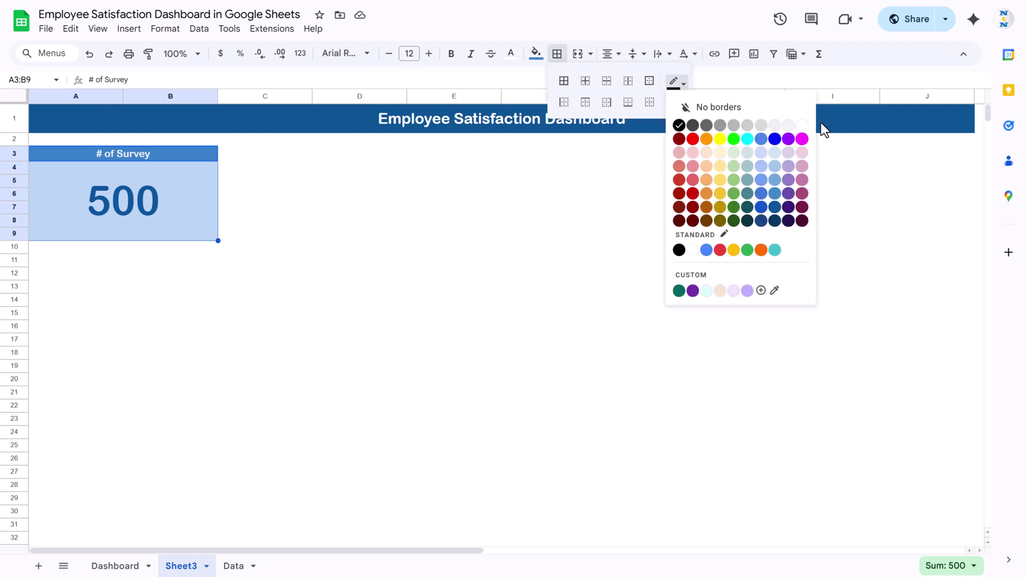
pyautogui.click(802, 126)
pyautogui.click(676, 100)
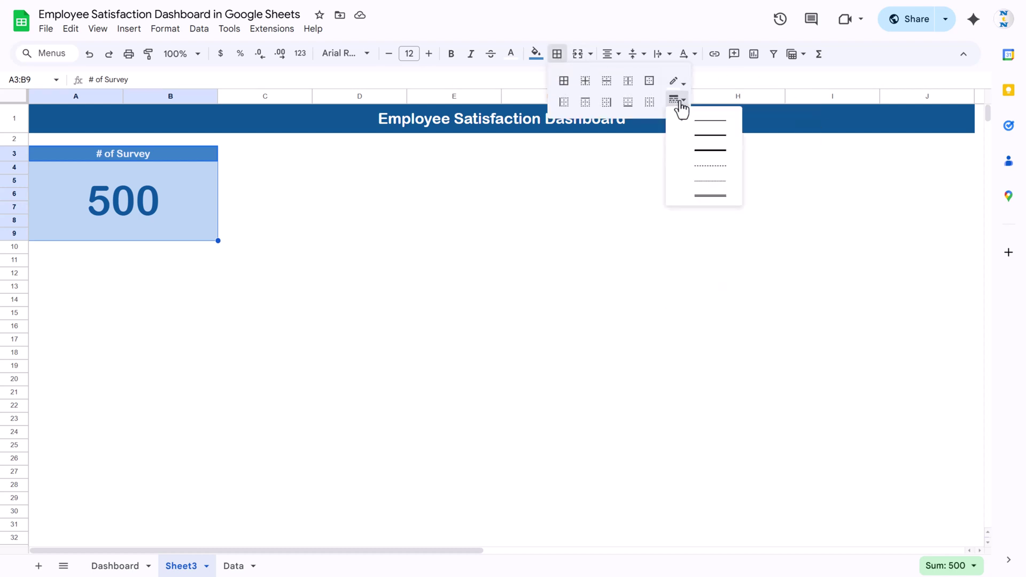
pyautogui.click(716, 151)
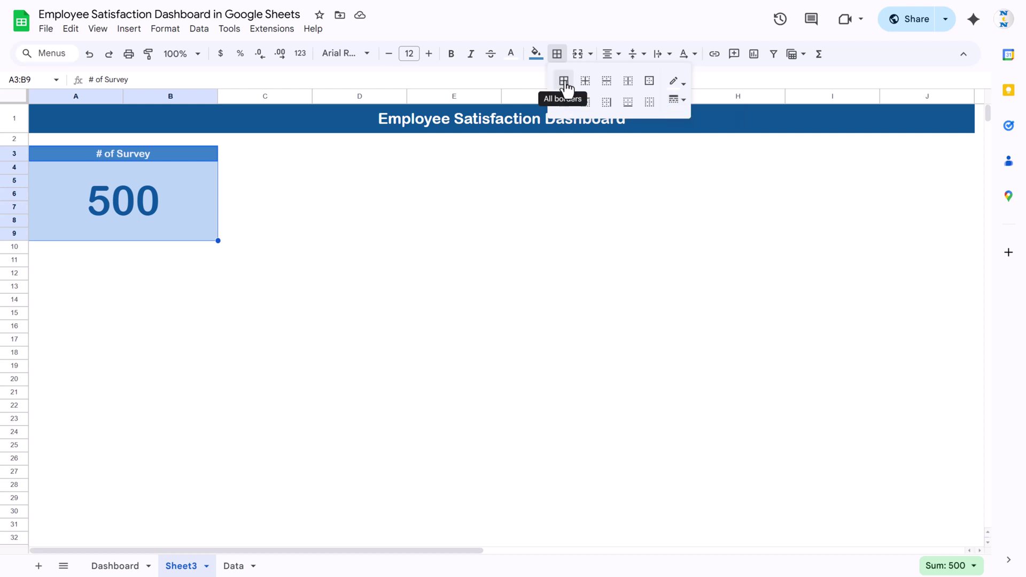
pyautogui.click(564, 81)
# Step: Shrink row 2 into a thin spacer strip below the banner
pyautogui.click(359, 194)
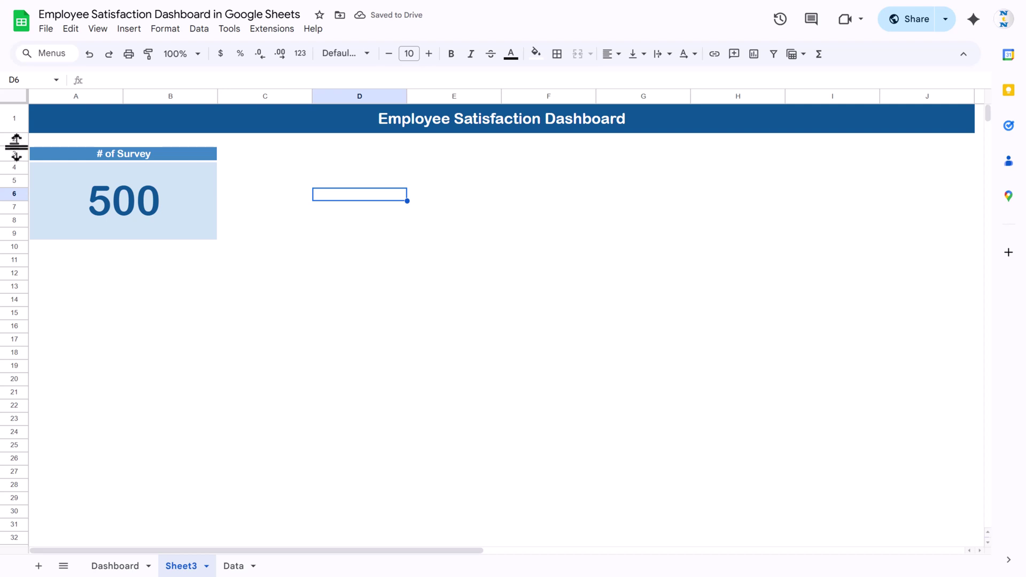
pyautogui.moveTo(16, 146); pyautogui.dragTo(18, 135)
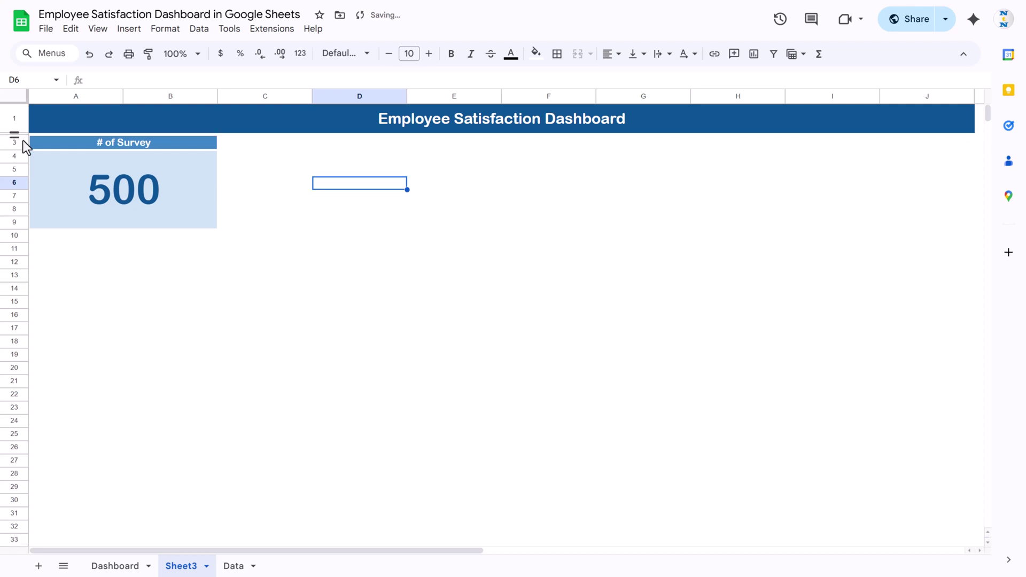
pyautogui.click(279, 187)
# Step: Copy the card A3:B9 and paste it at C3, E3, G3 and I3
pyautogui.moveTo(176, 143); pyautogui.dragTo(183, 204)
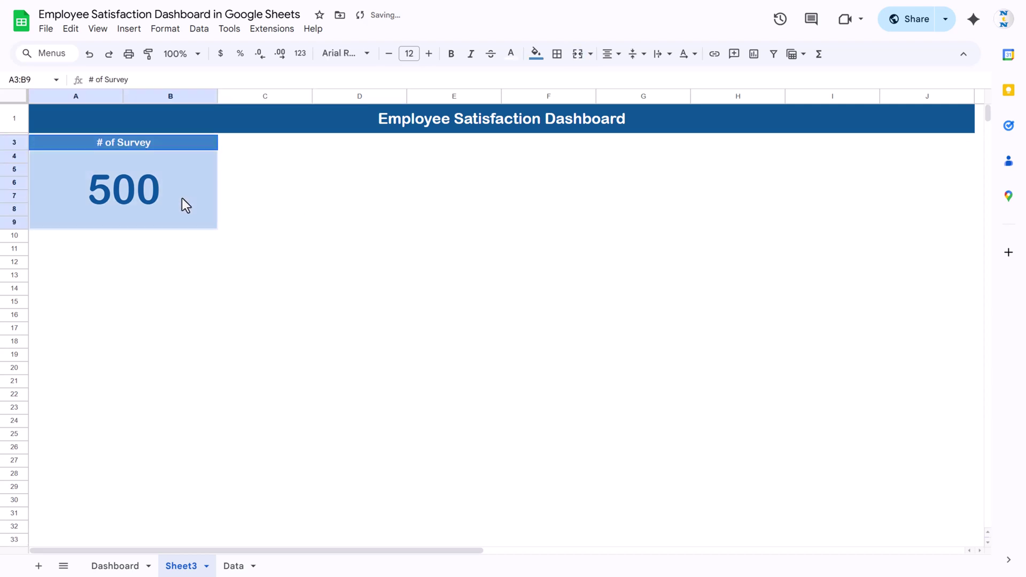
pyautogui.hotkey('ctrl', 'c')
pyautogui.click(251, 143)
pyautogui.hotkey('ctrl', 'v')
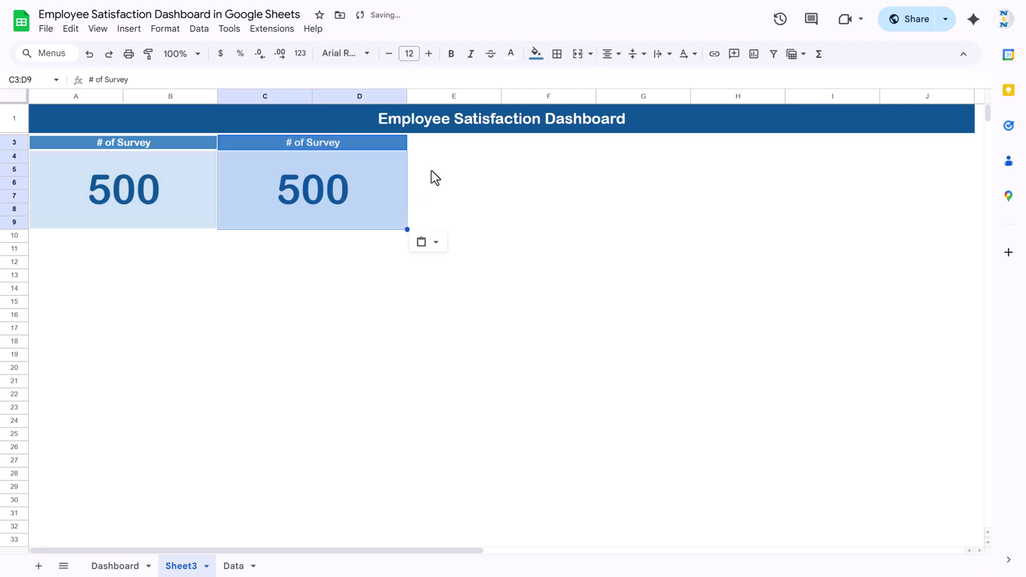
pyautogui.click(430, 142)
pyautogui.hotkey('ctrl', 'v')
pyautogui.click(623, 145)
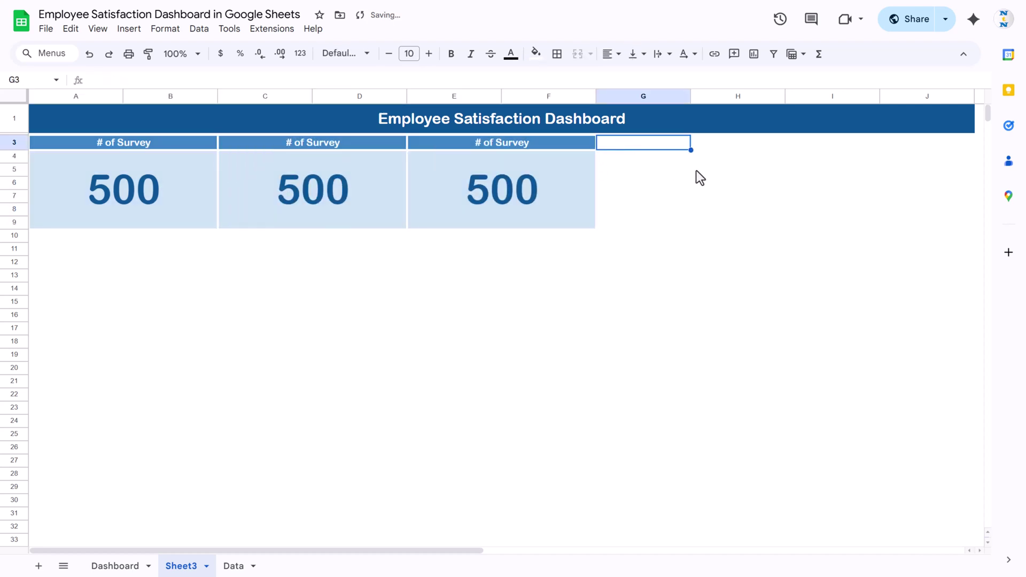
pyautogui.hotkey('ctrl', 'v')
pyautogui.click(825, 145)
pyautogui.hotkey('ctrl', 'v')
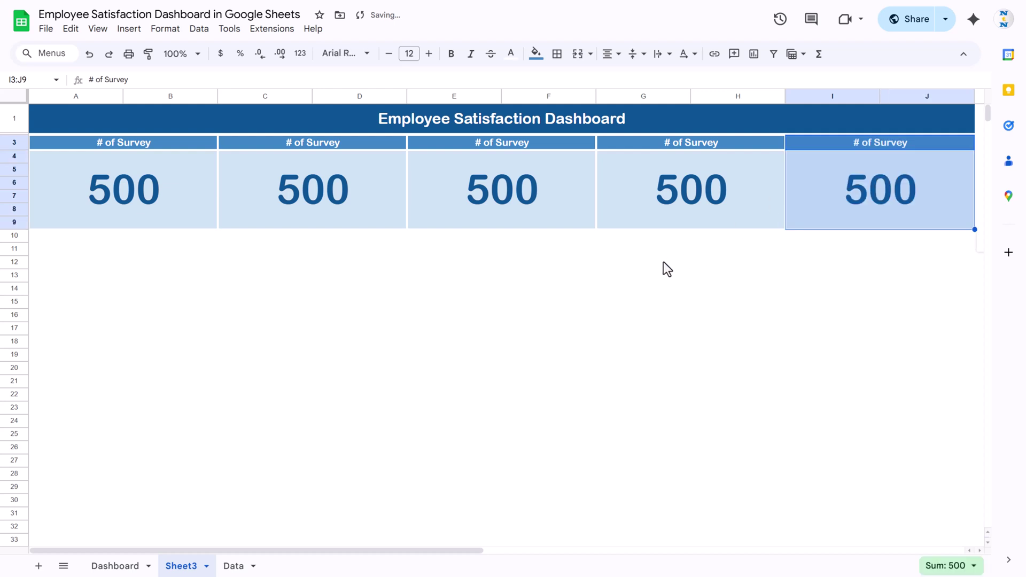
pyautogui.click(663, 263)
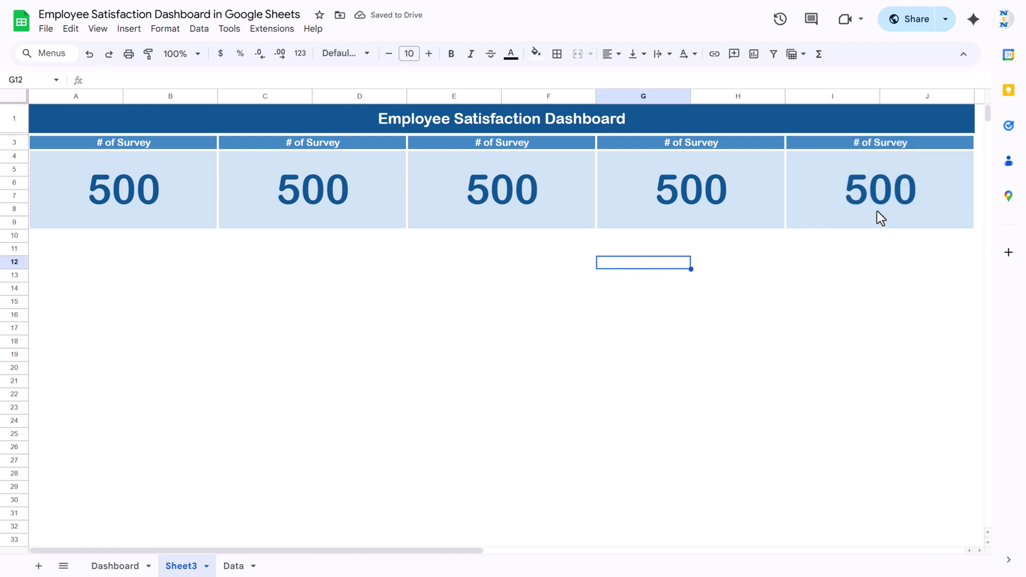
pyautogui.click(351, 141)
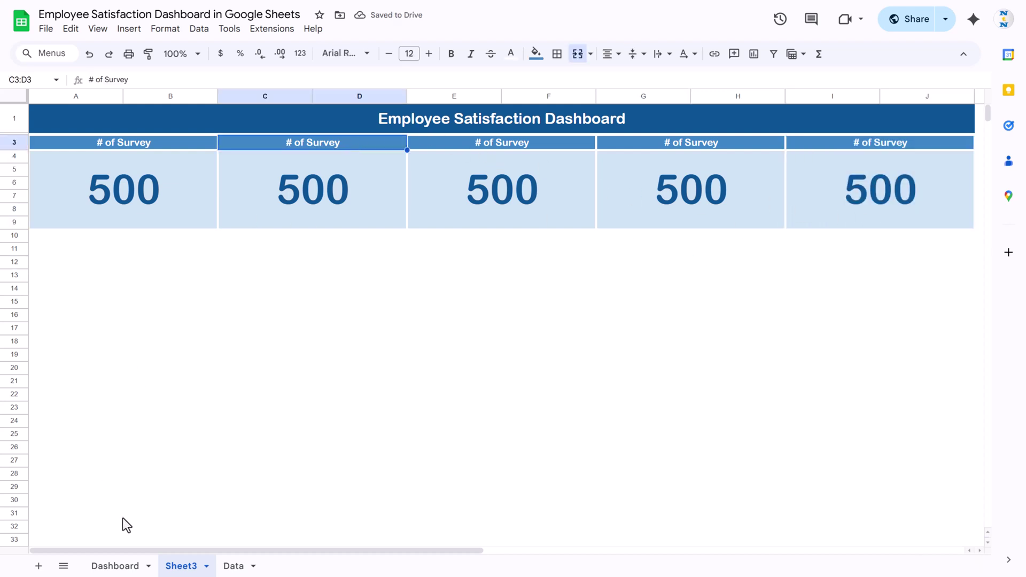
# Step: Copy the Overall Satisfaction Score header from the Dashboard into C3
pyautogui.hotkey('ctrl', 'shift', 'pageup')
pyautogui.click(342, 151)
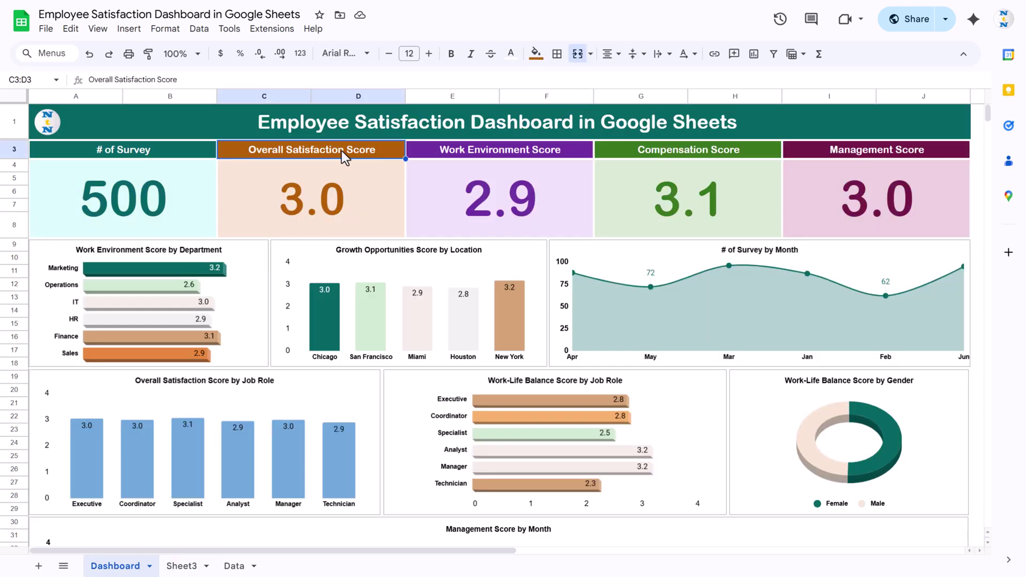
pyautogui.tripleClick(91, 79)
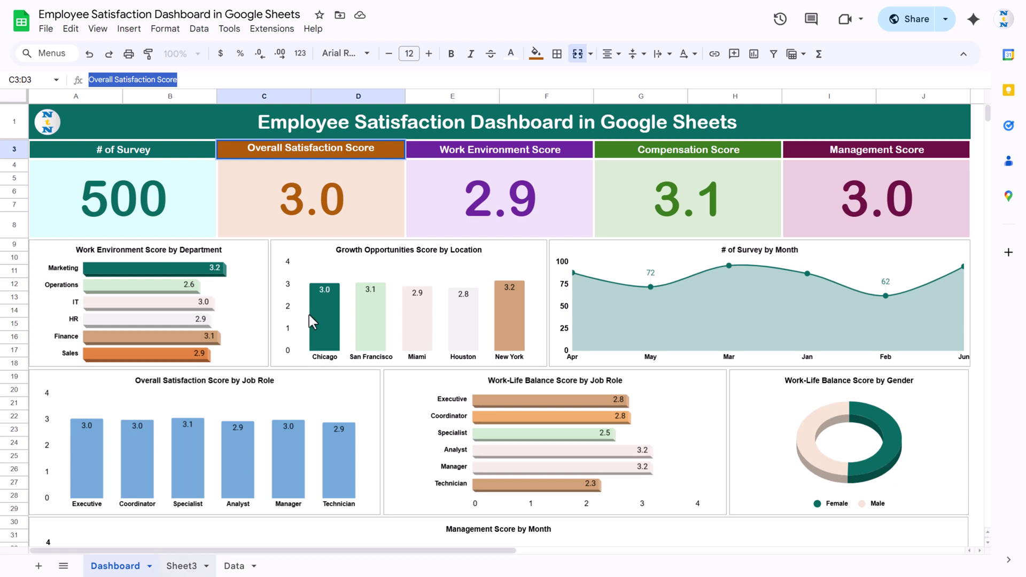
pyautogui.hotkey('ctrl', 'shift', 'pagedown')
pyautogui.hotkey('ctrl', 'v')
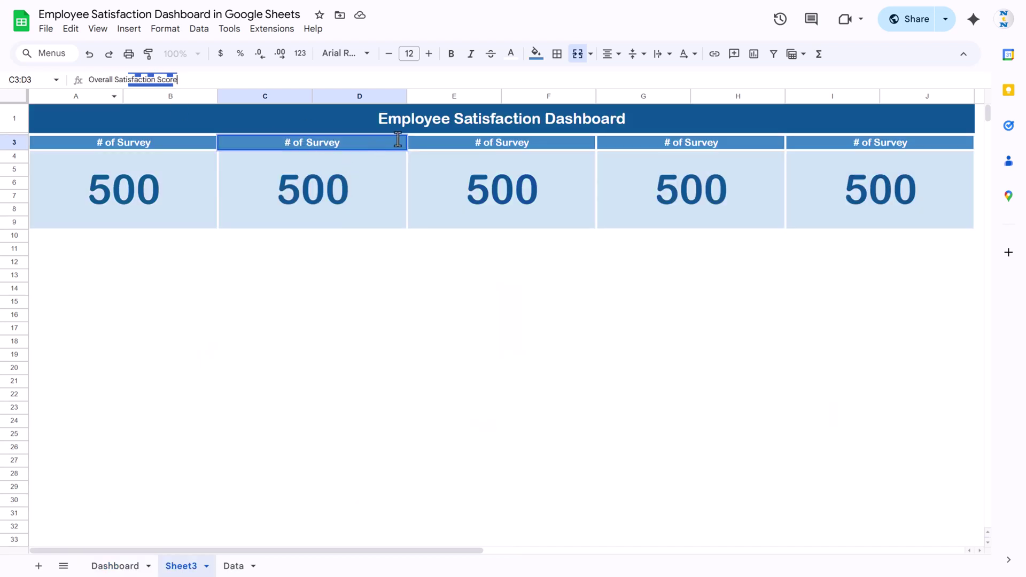
pyautogui.press('Return')
pyautogui.press('Return')
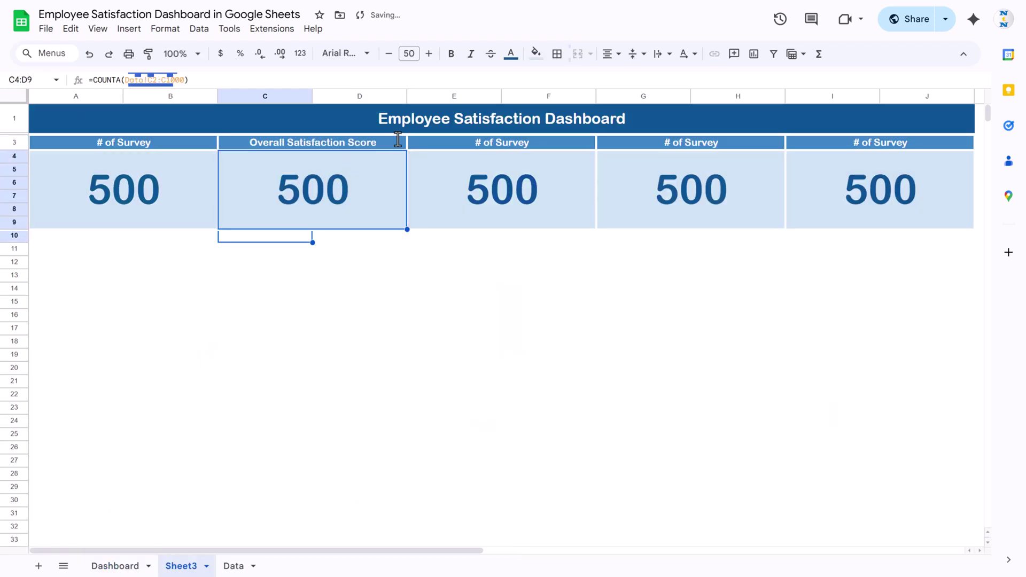
# Step: Enter =AVERAGE(Data!L:L) in C4 for the average satisfaction score
pyautogui.write('=av')
pyautogui.press('Down')
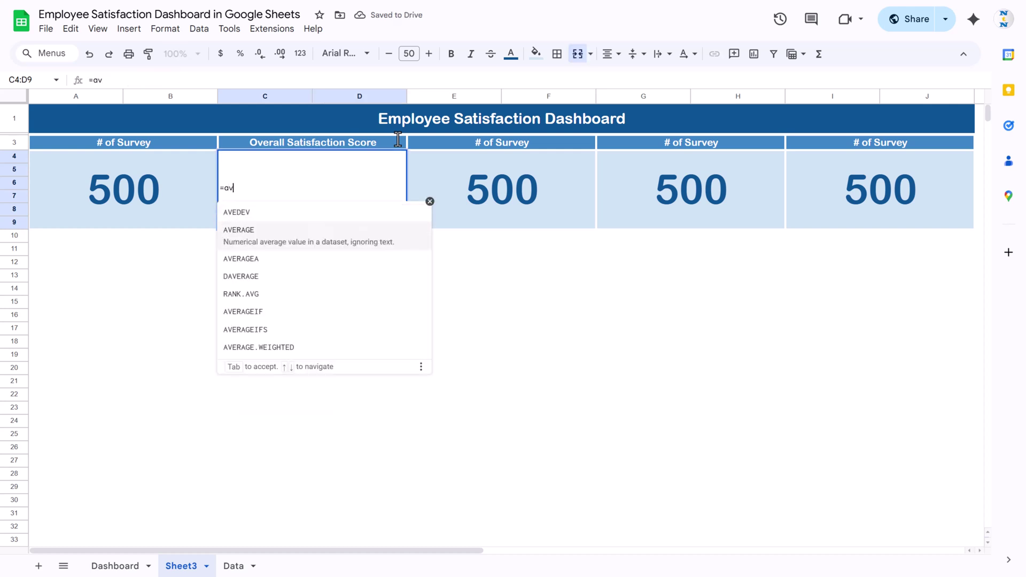
pyautogui.press('Tab')
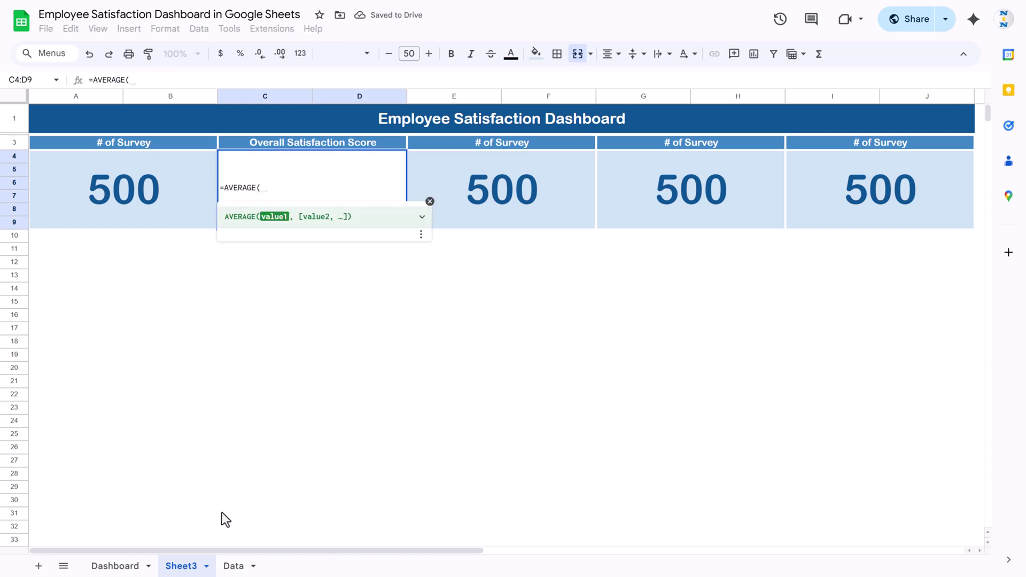
pyautogui.click(235, 564)
pyautogui.moveTo(304, 550); pyautogui.dragTo(136, 550)
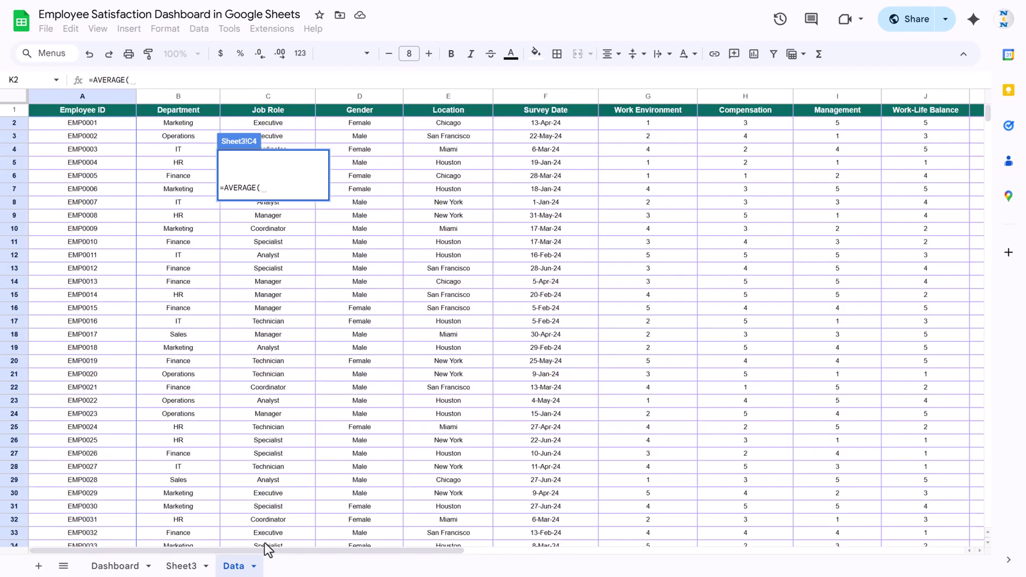
pyautogui.moveTo(264, 549); pyautogui.dragTo(512, 561)
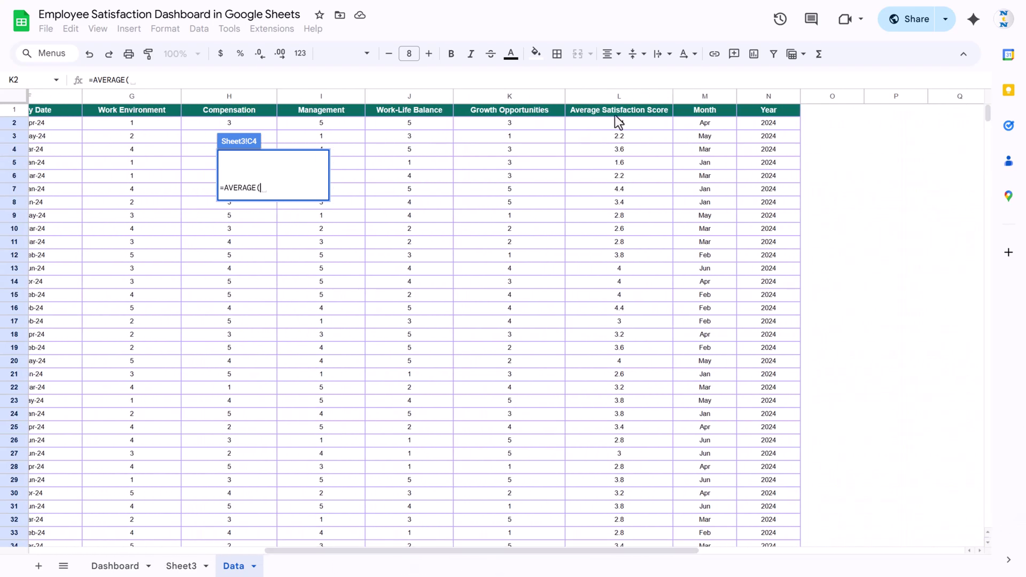
pyautogui.click(623, 95)
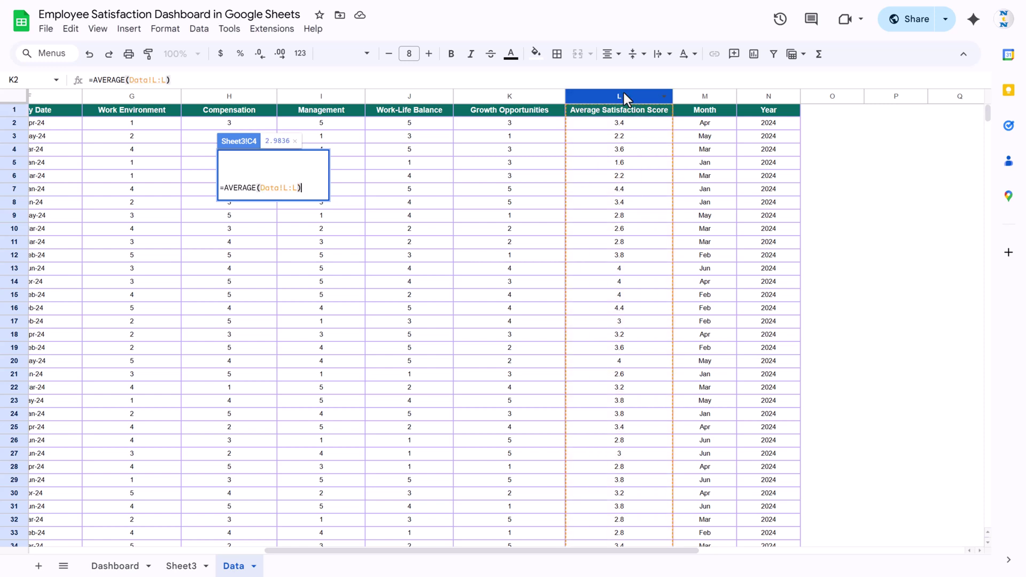
pyautogui.press('Return')
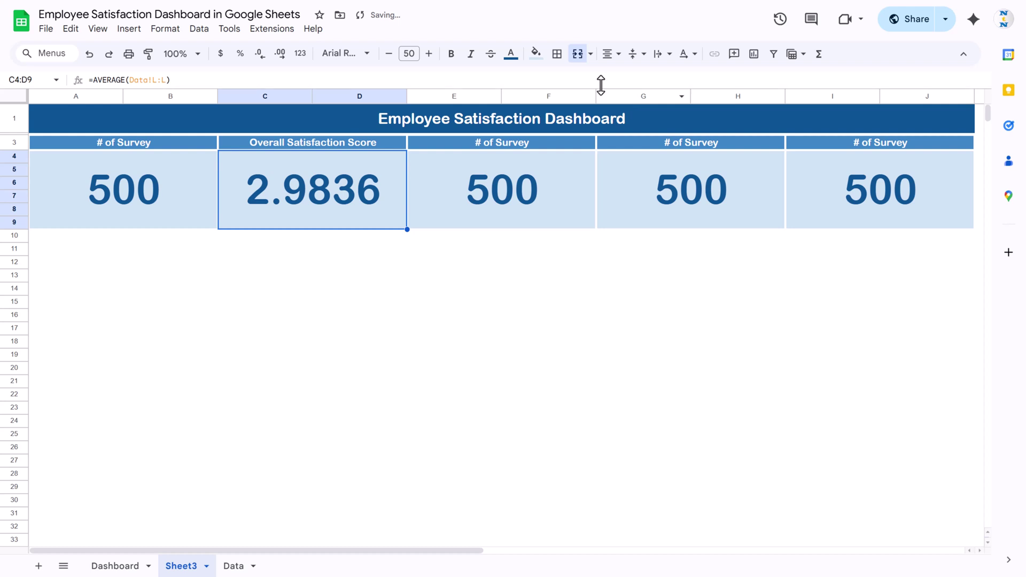
# Step: Round the satisfaction score to one decimal, showing 3.0
pyautogui.click(256, 57)
pyautogui.click(256, 57)
pyautogui.click(256, 57)
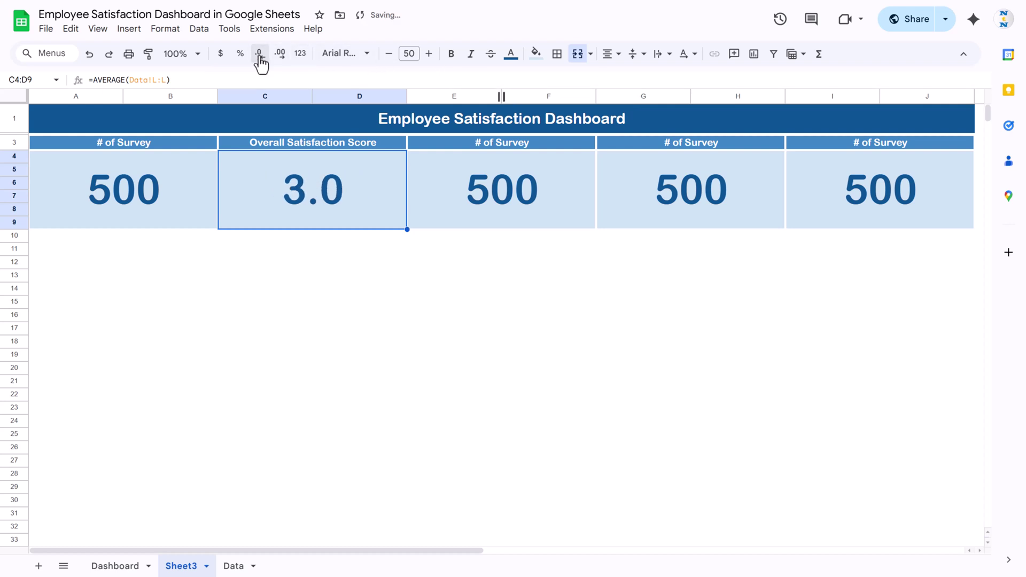
pyautogui.click(406, 267)
pyautogui.click(328, 201)
pyautogui.click(548, 288)
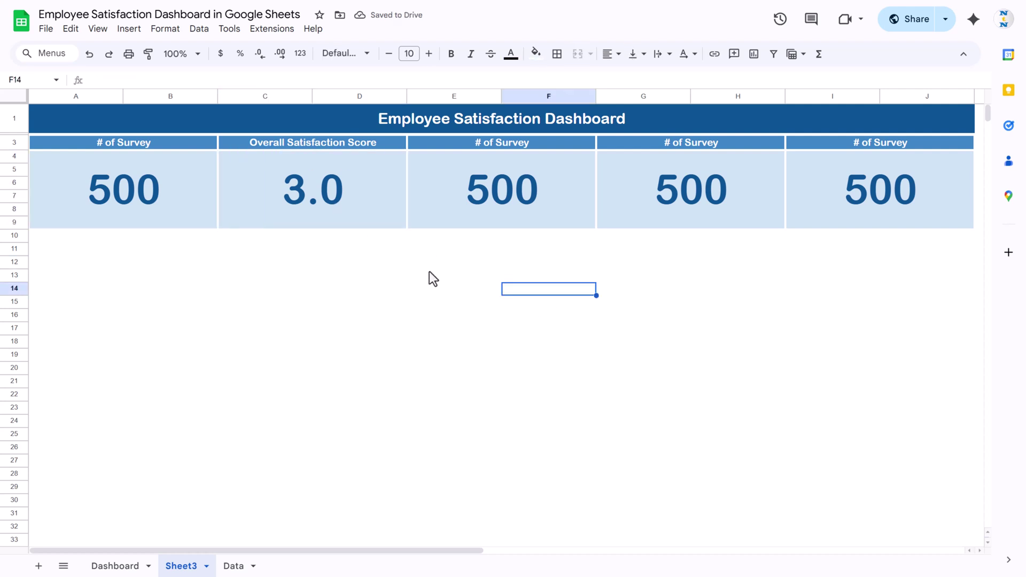
# Step: Colour the second card: peach value area, orange header and dark orange 3.0
pyautogui.click(377, 190)
pyautogui.click(536, 53)
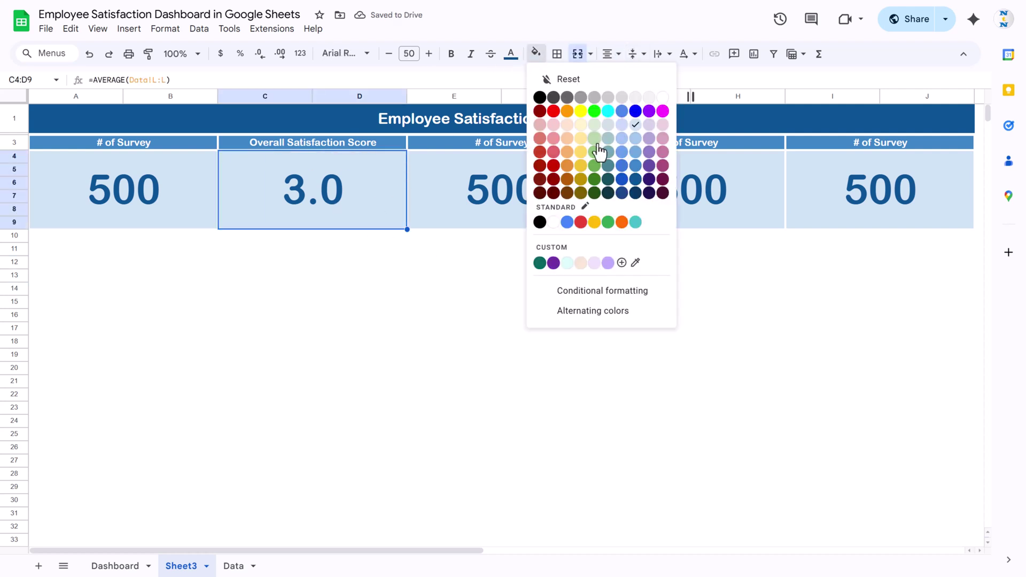
pyautogui.click(568, 126)
pyautogui.click(364, 140)
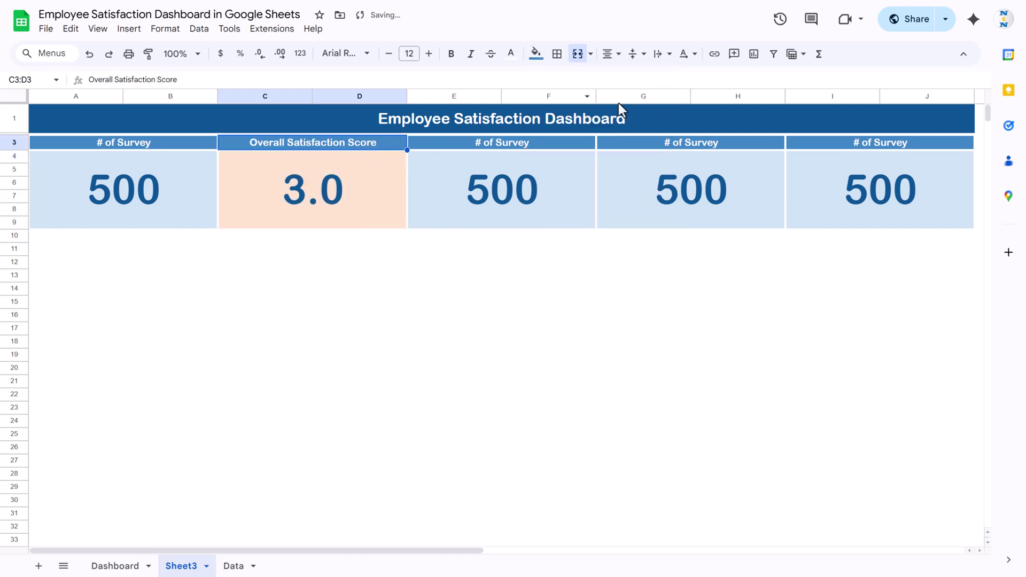
pyautogui.click(536, 53)
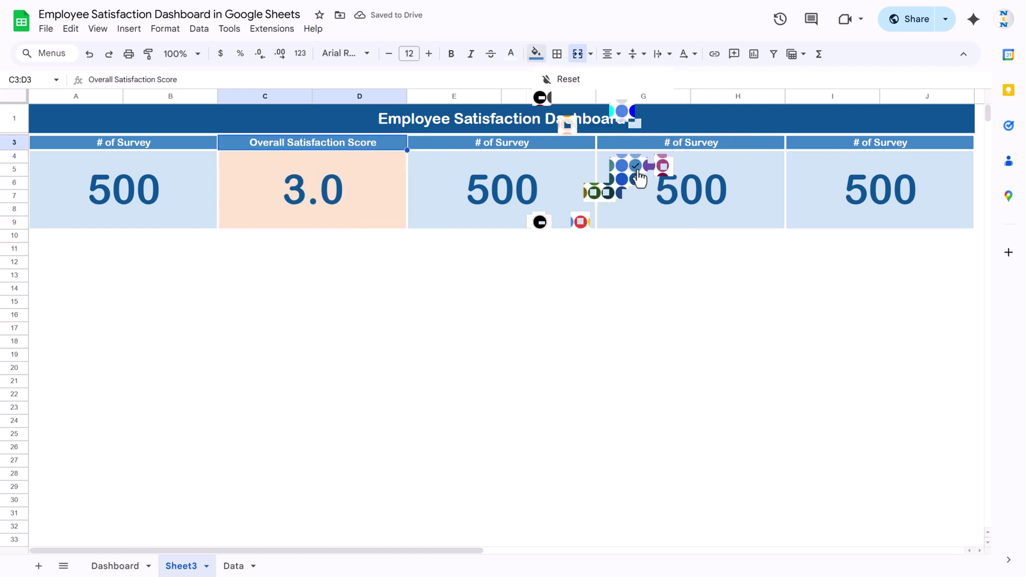
pyautogui.click(568, 178)
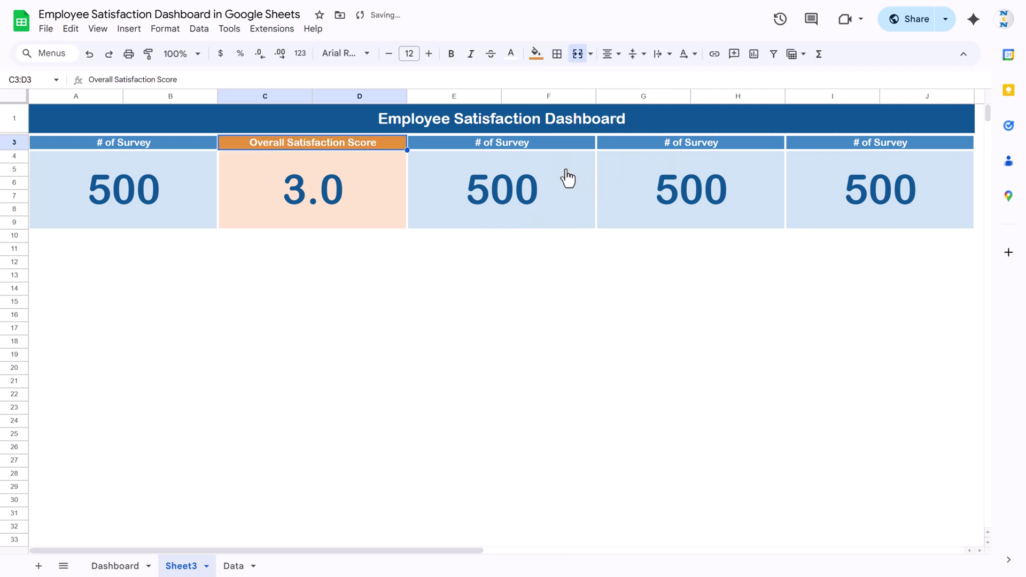
pyautogui.click(375, 276)
pyautogui.click(368, 190)
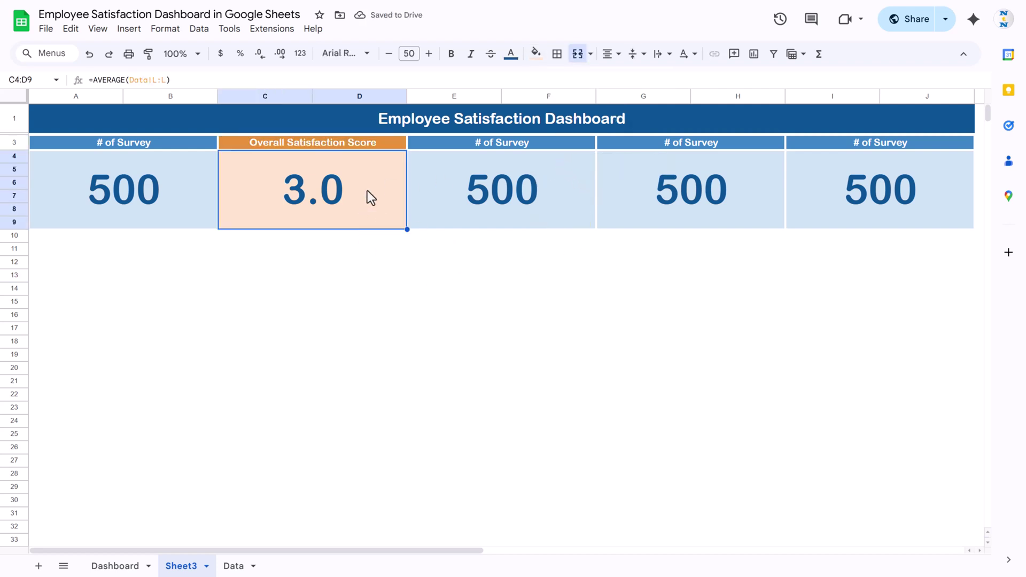
pyautogui.click(511, 54)
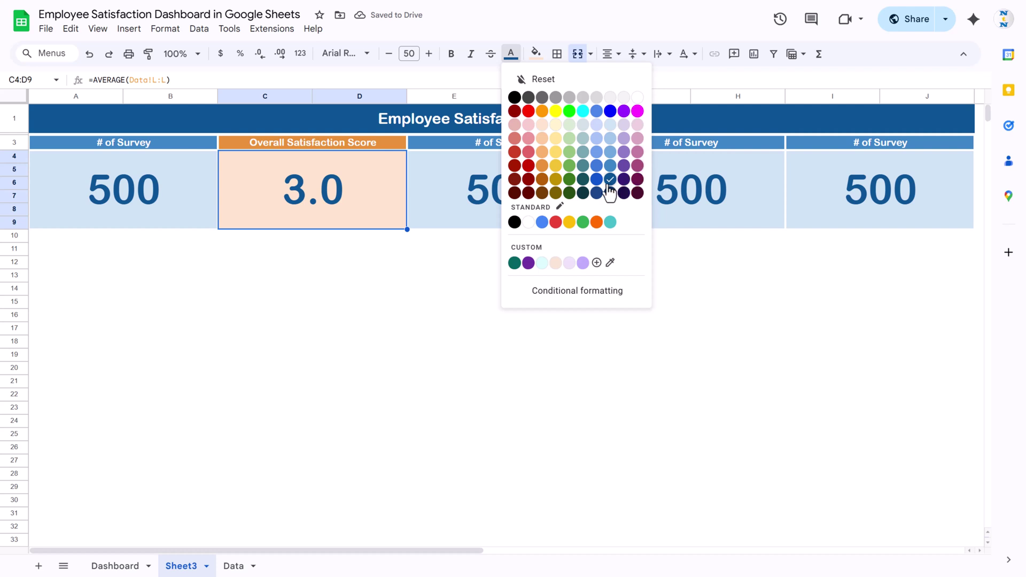
pyautogui.click(542, 179)
pyautogui.click(493, 267)
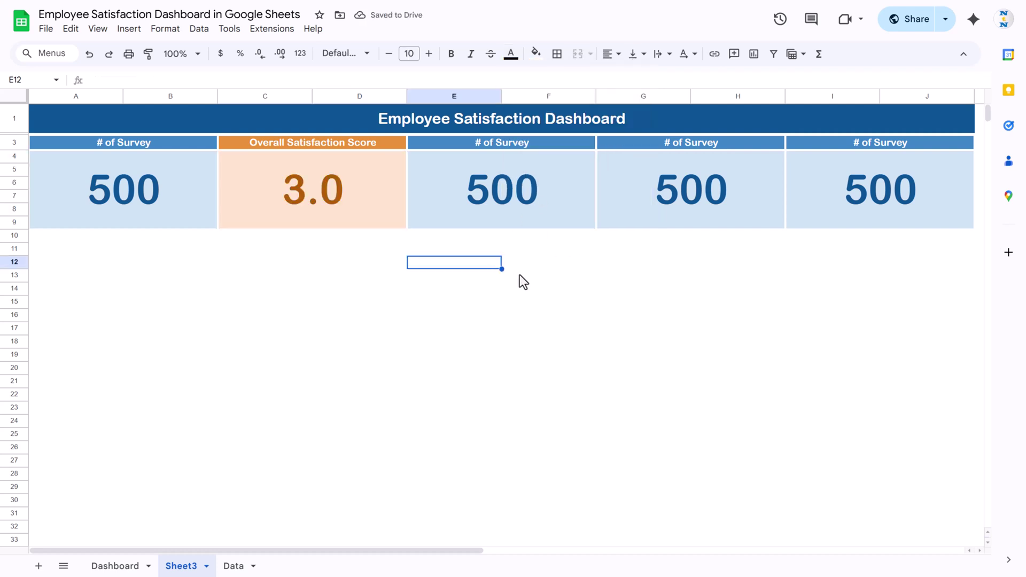
# Step: Copy the Work Environment Score header from the Dashboard and return to Sheet3
pyautogui.click(115, 566)
pyautogui.click(512, 152)
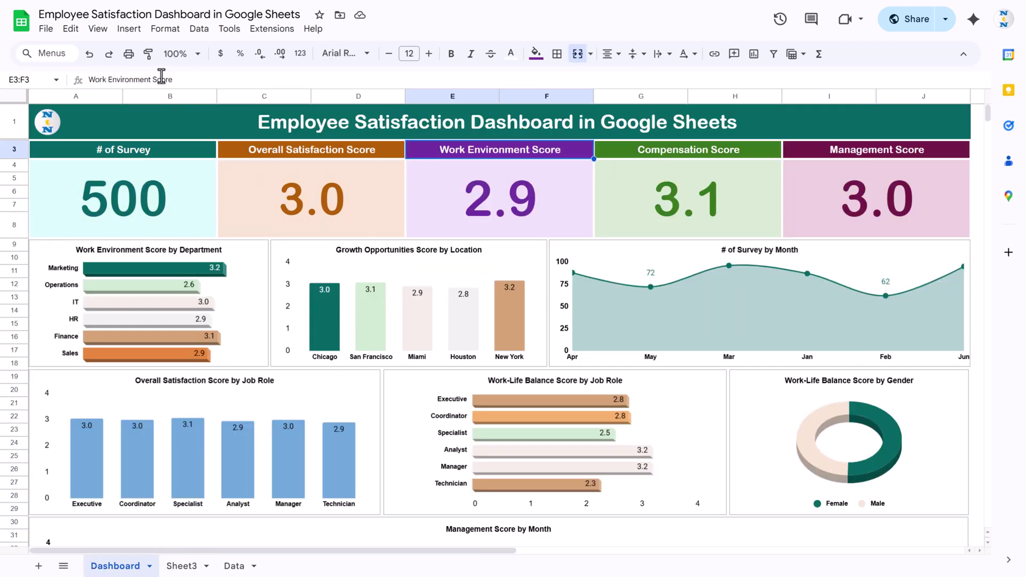
pyautogui.click(182, 566)
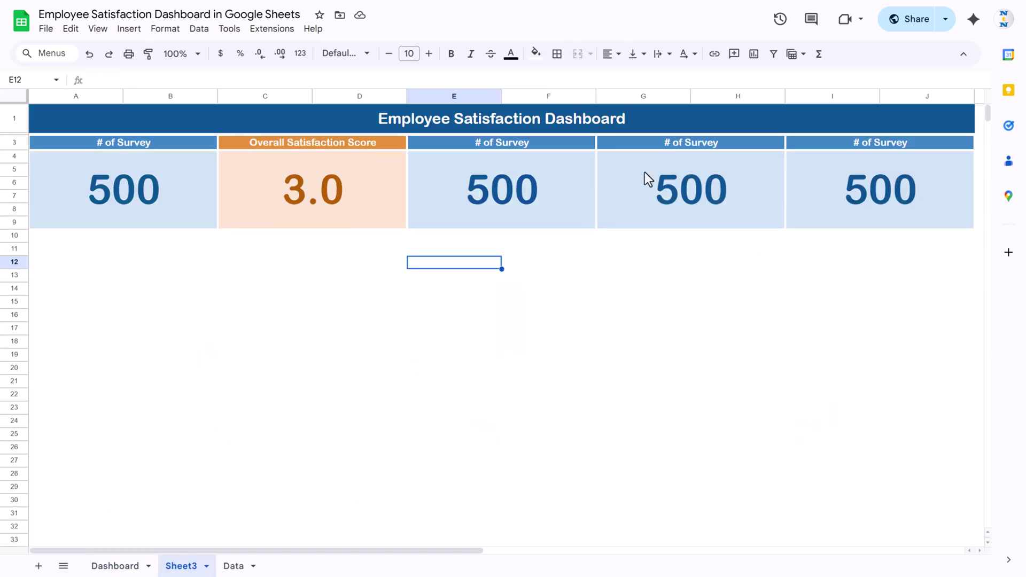
# Step: Retitle the third card's heading in E3 to Work Environment Score
pyautogui.click(537, 145)
pyautogui.moveTo(194, 79); pyautogui.dragTo(4, 79)
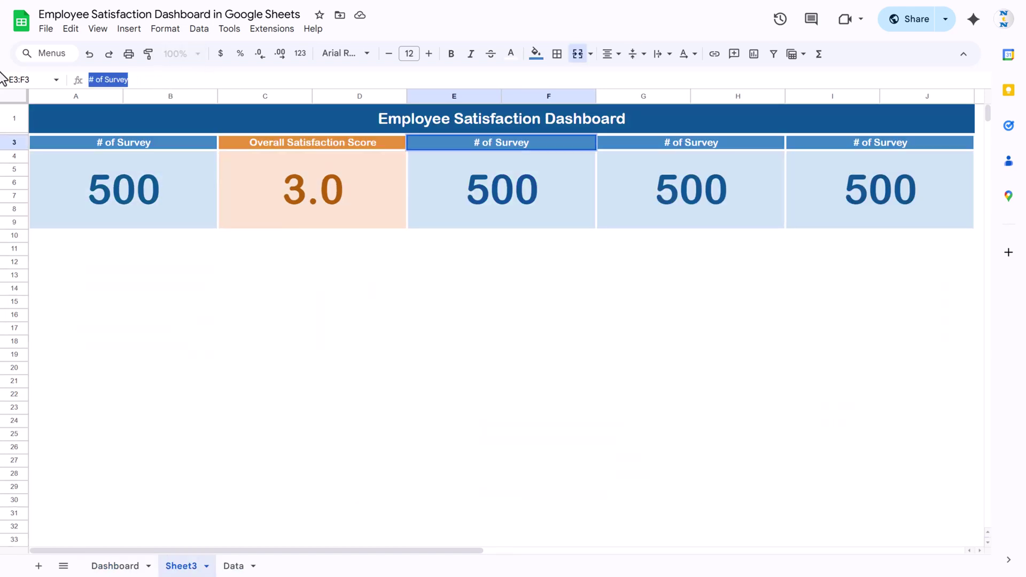
pyautogui.write('Work Environment Score')
pyautogui.press('Return')
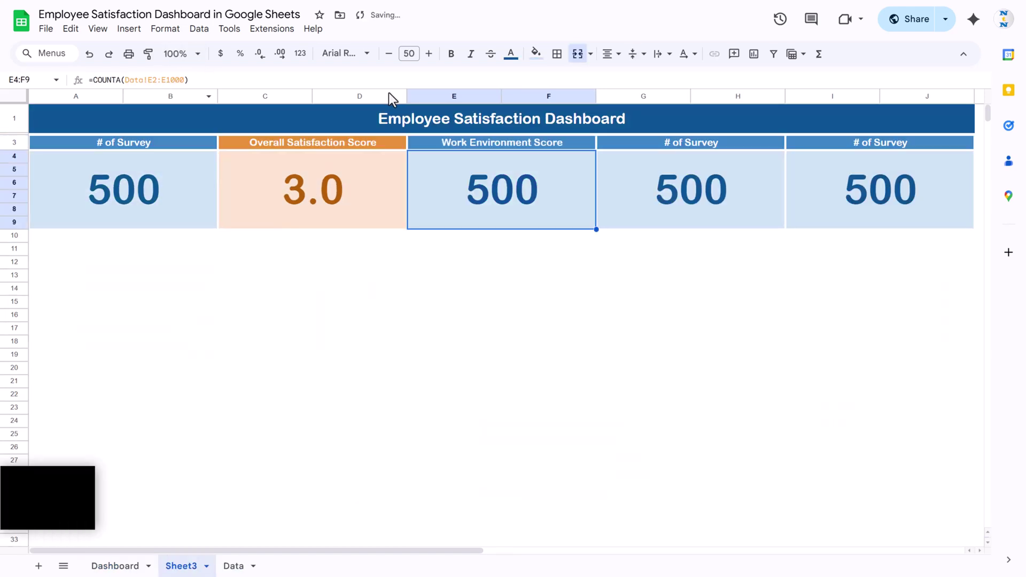
# Step: Replace the count in E4 with =AVERAGE(Data!G:G)
pyautogui.press('Delete')
pyautogui.write('=ave')
pyautogui.press('Tab')
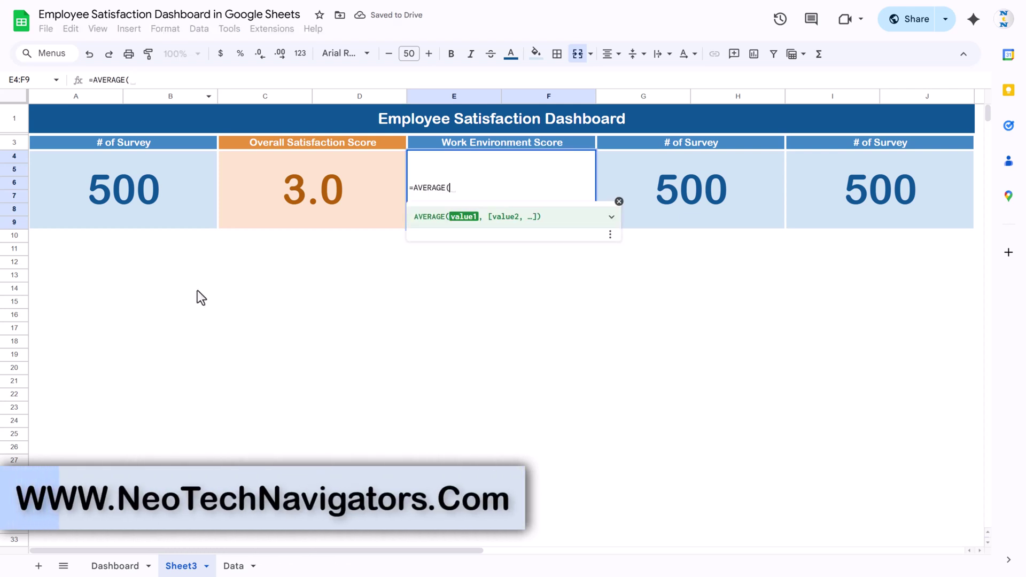
pyautogui.click(235, 565)
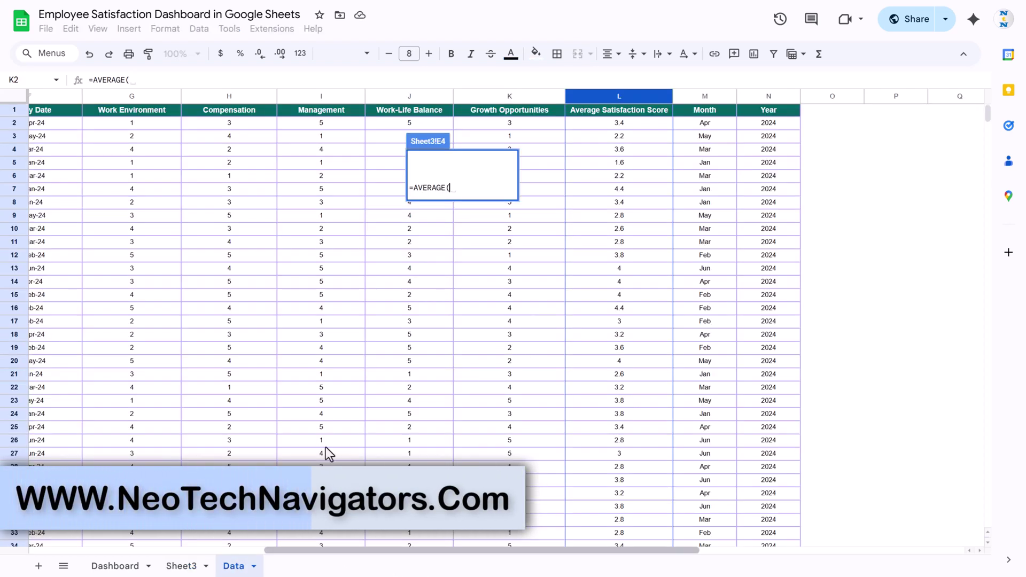
pyautogui.click(150, 97)
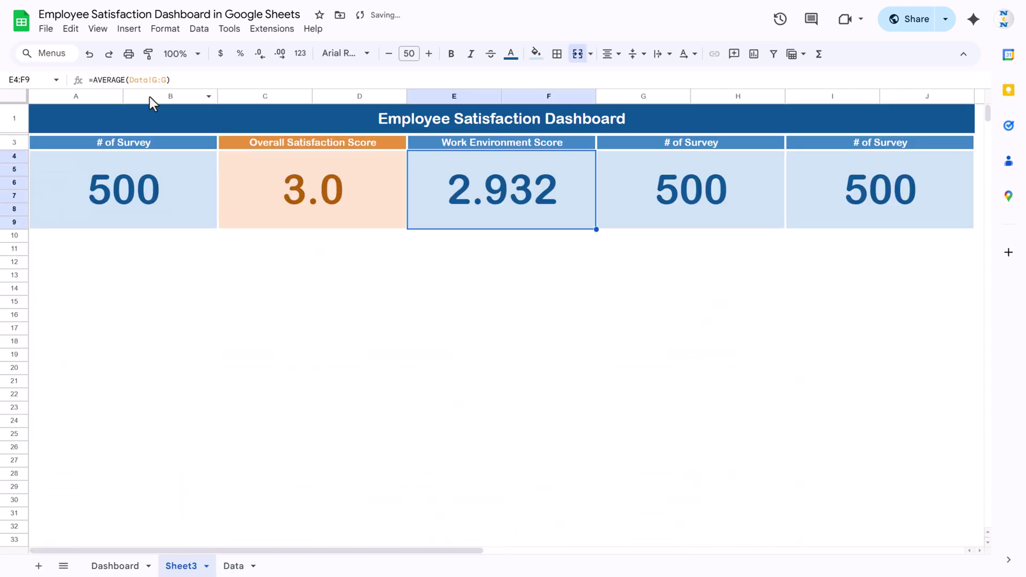
pyautogui.write(')')
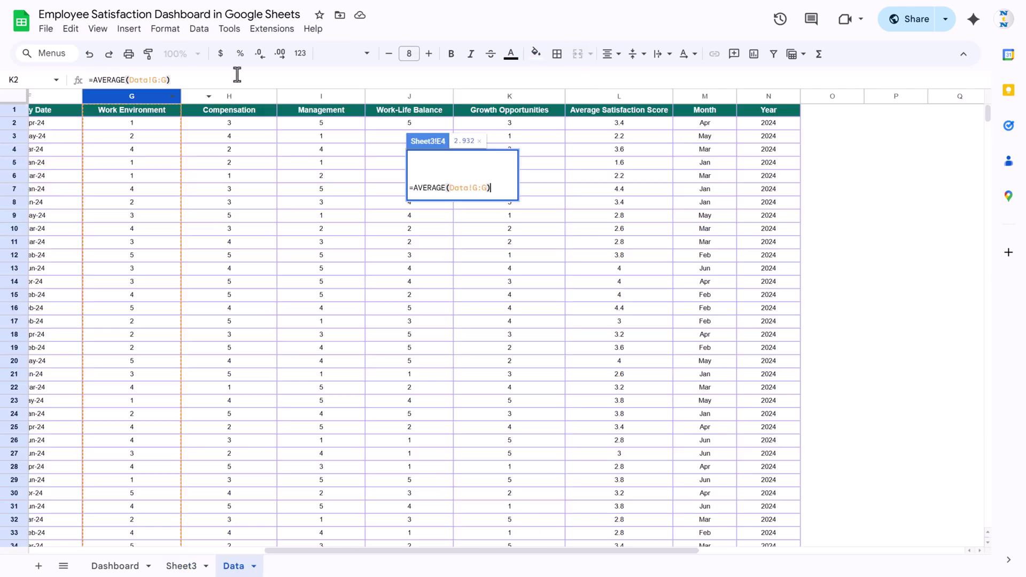
pyautogui.press('Return')
# Step: Round the Work Environment score to one decimal, showing 2.9
pyautogui.click(259, 55)
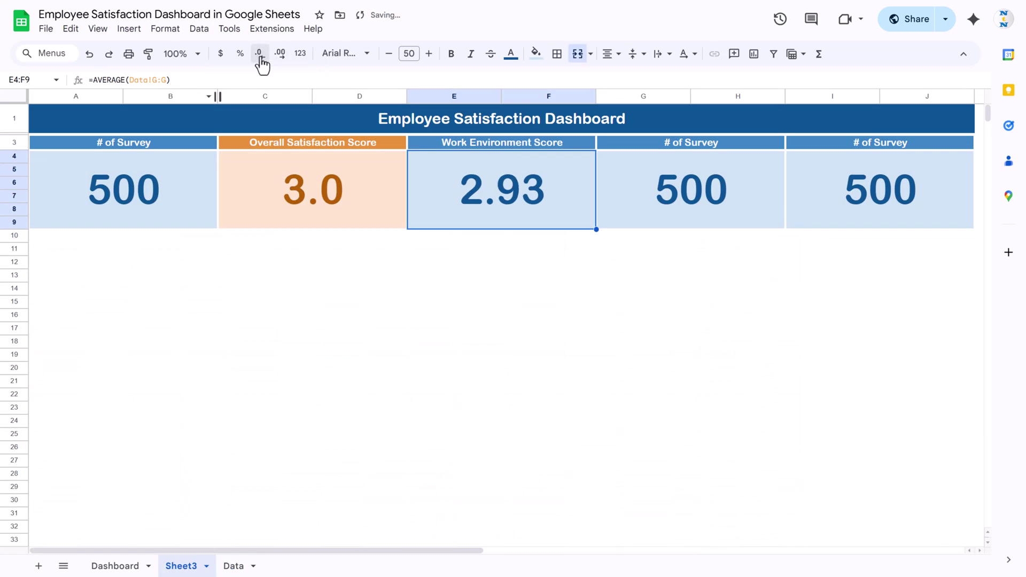
pyautogui.click(260, 55)
pyautogui.click(513, 289)
pyautogui.click(531, 162)
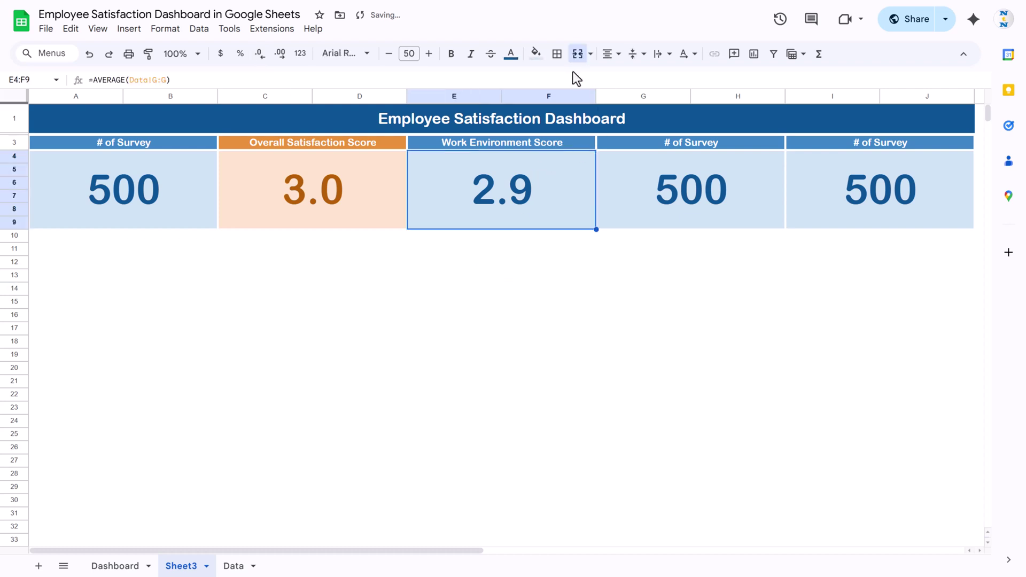
# Step: Fill the score light purple, the heading dark purple, and make 2.9 dark purple
pyautogui.click(536, 54)
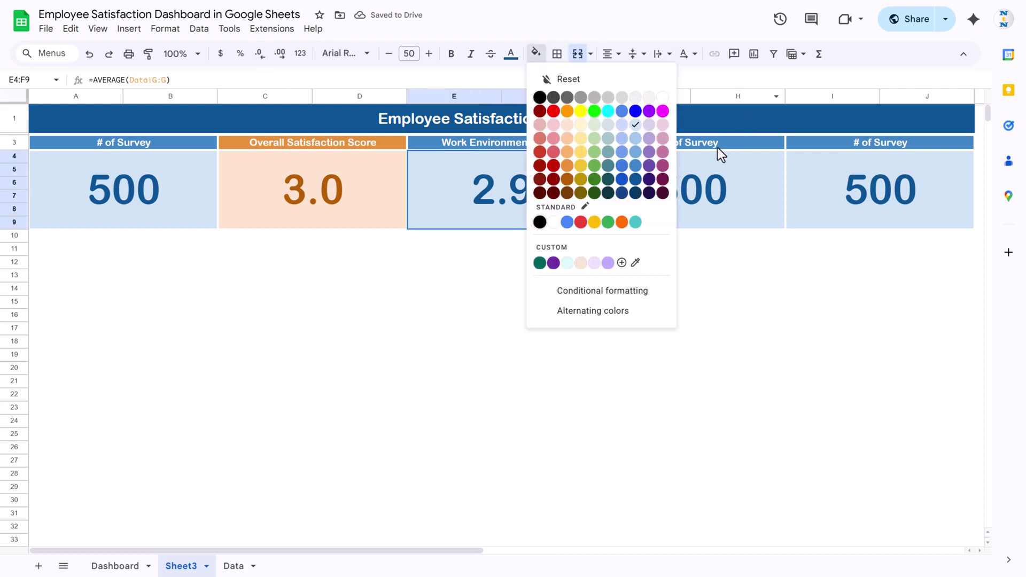
pyautogui.click(648, 125)
pyautogui.click(547, 143)
pyautogui.click(526, 54)
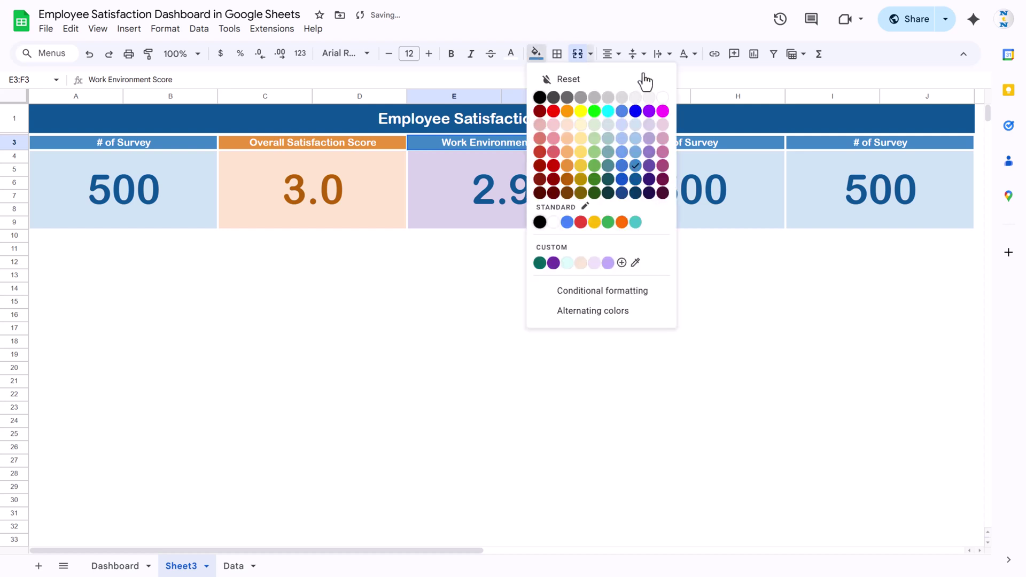
pyautogui.click(653, 181)
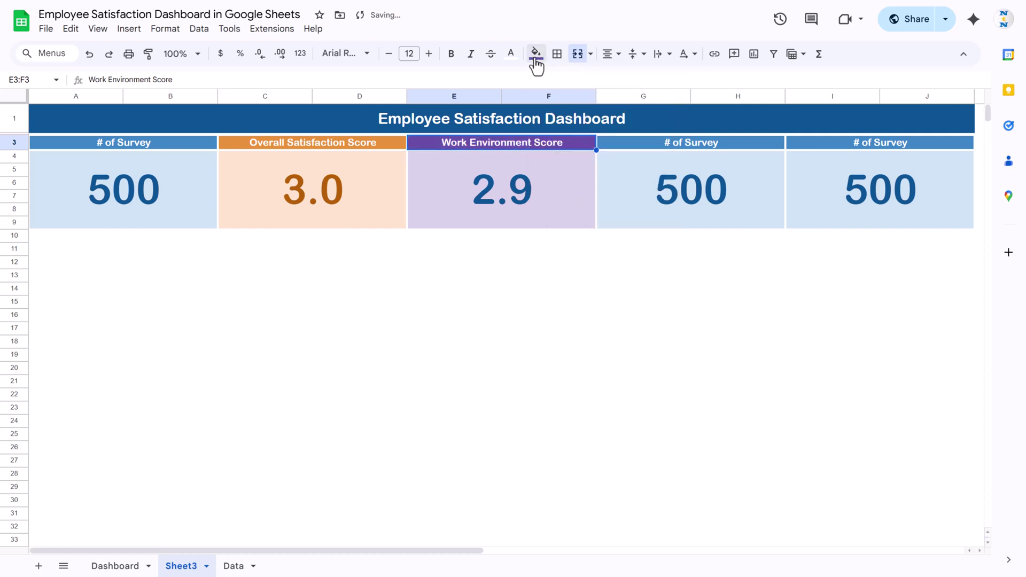
pyautogui.click(536, 53)
pyautogui.click(535, 199)
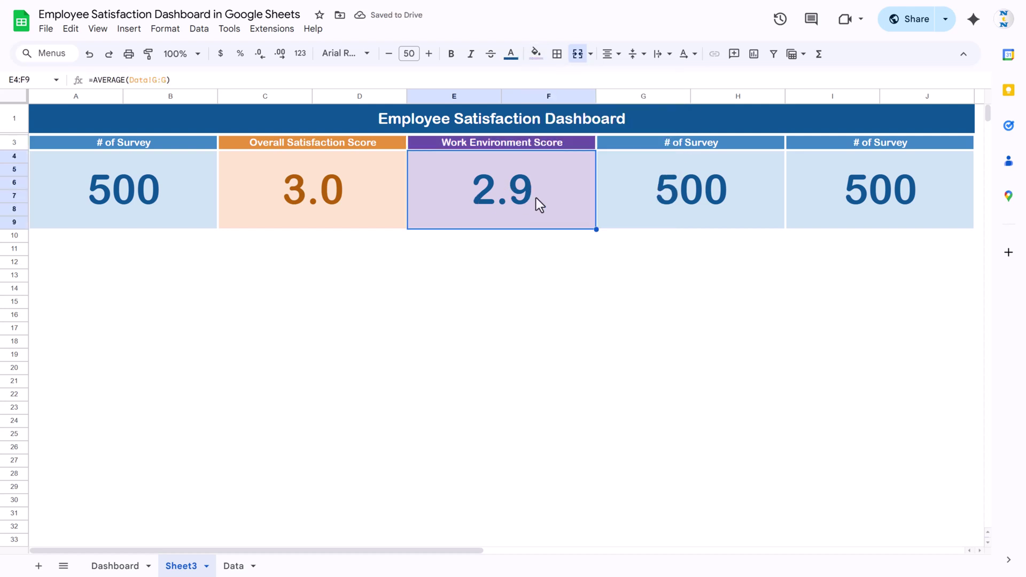
pyautogui.click(536, 54)
pyautogui.click(629, 187)
pyautogui.click(569, 276)
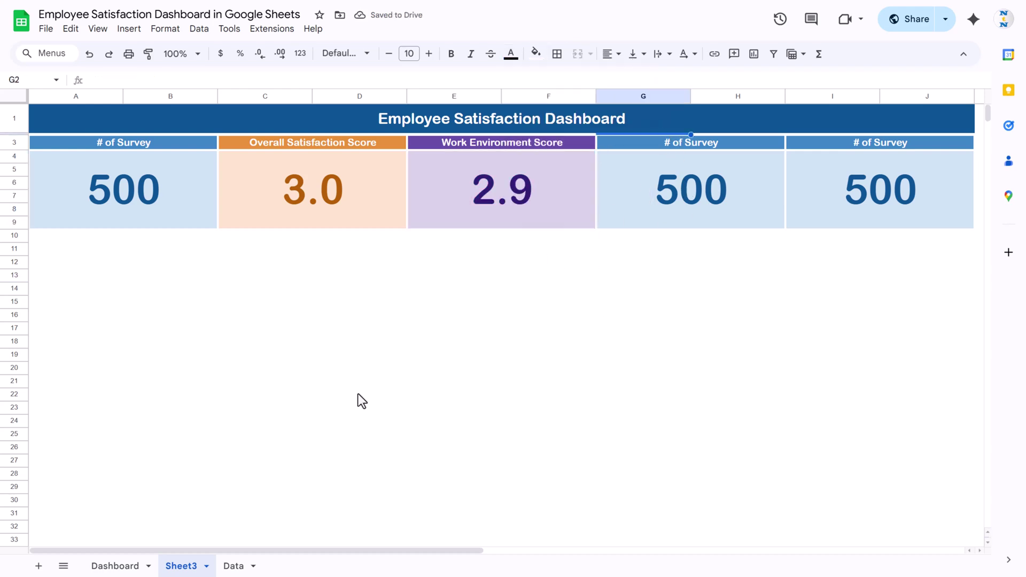
# Step: Head the fourth card Compensation Score and the fifth card Management Score
pyautogui.click(129, 565)
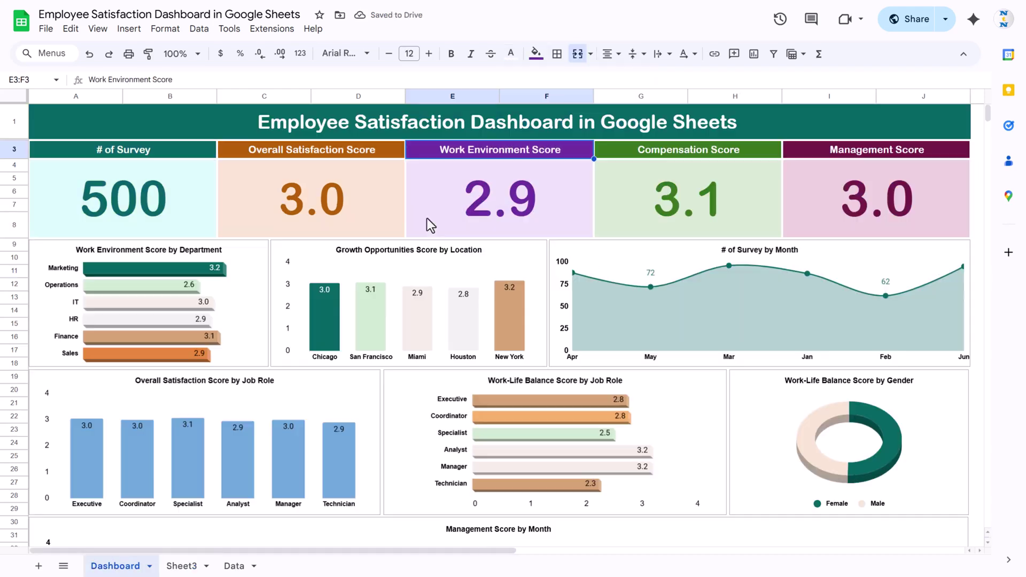
pyautogui.click(711, 153)
pyautogui.tripleClick(212, 80)
pyautogui.hotkey('ctrl', 'c')
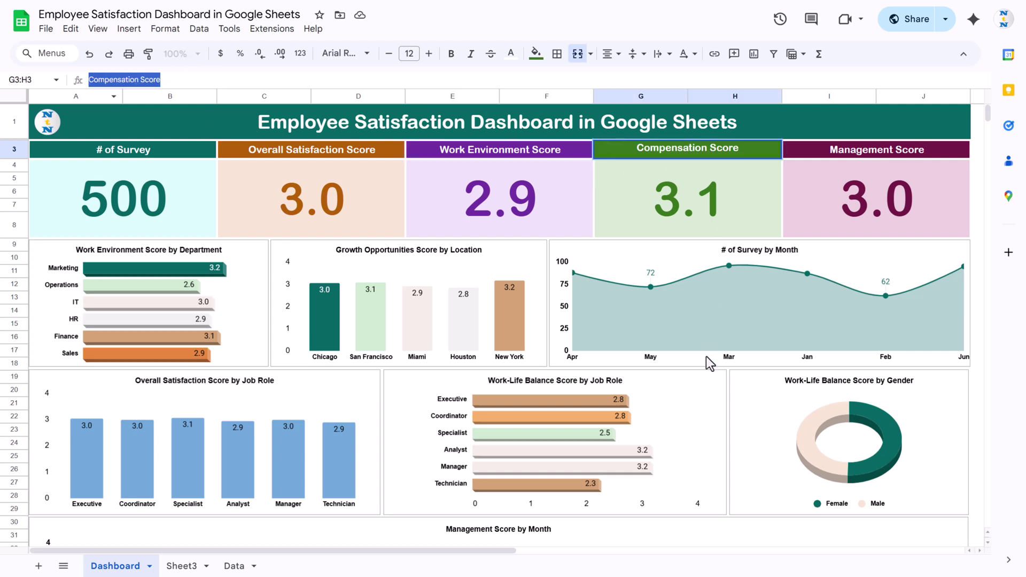
pyautogui.click(181, 565)
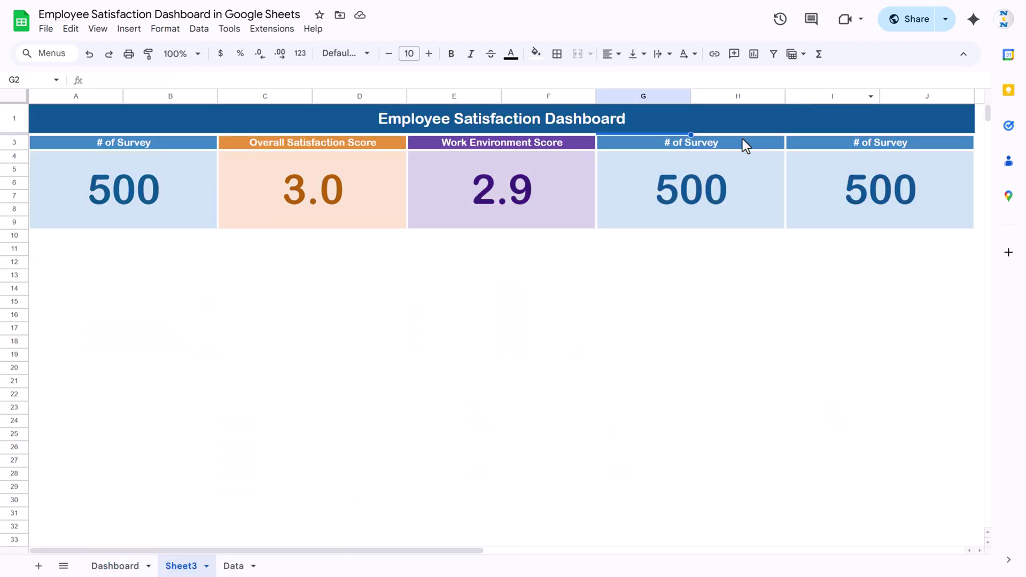
pyautogui.click(742, 141)
pyautogui.tripleClick(151, 79)
pyautogui.hotkey('ctrl', 'v')
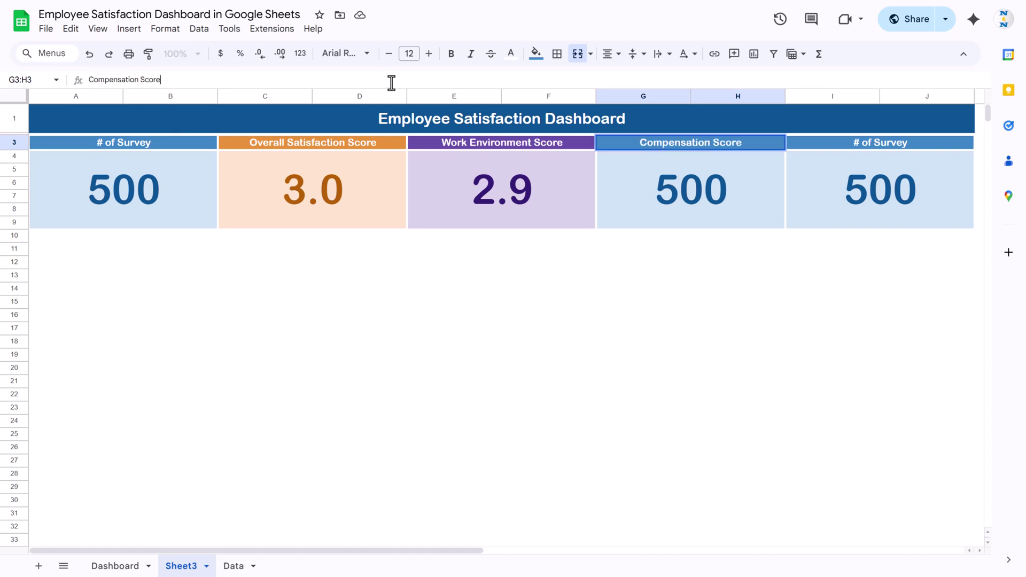
pyautogui.press('Return')
pyautogui.click(873, 142)
pyautogui.write('Management Score')
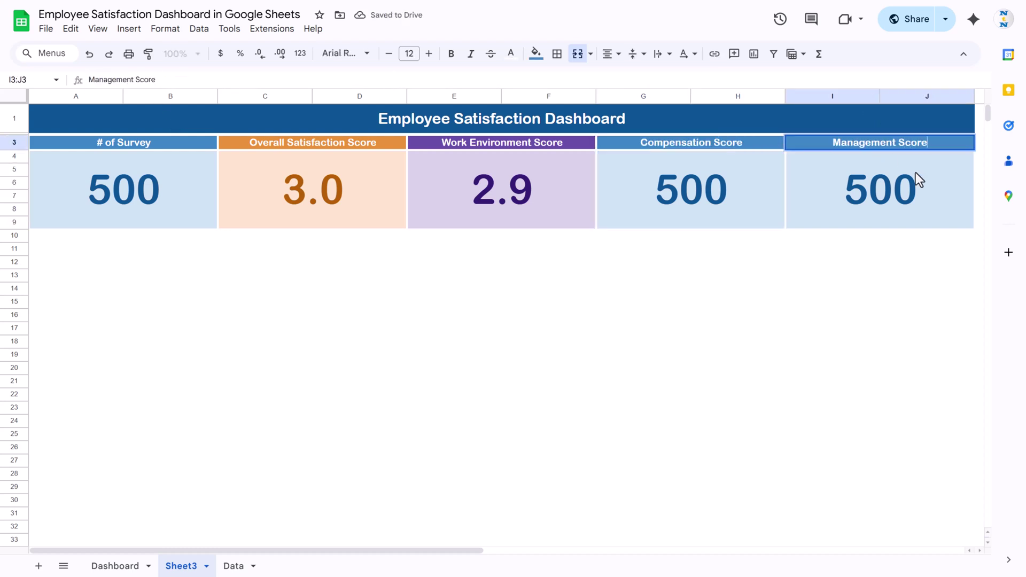
pyautogui.press('Return')
# Step: Enter =AVERAGE(Data!H:H) in G4 for the Compensation Score, giving 3.078
pyautogui.click(662, 173)
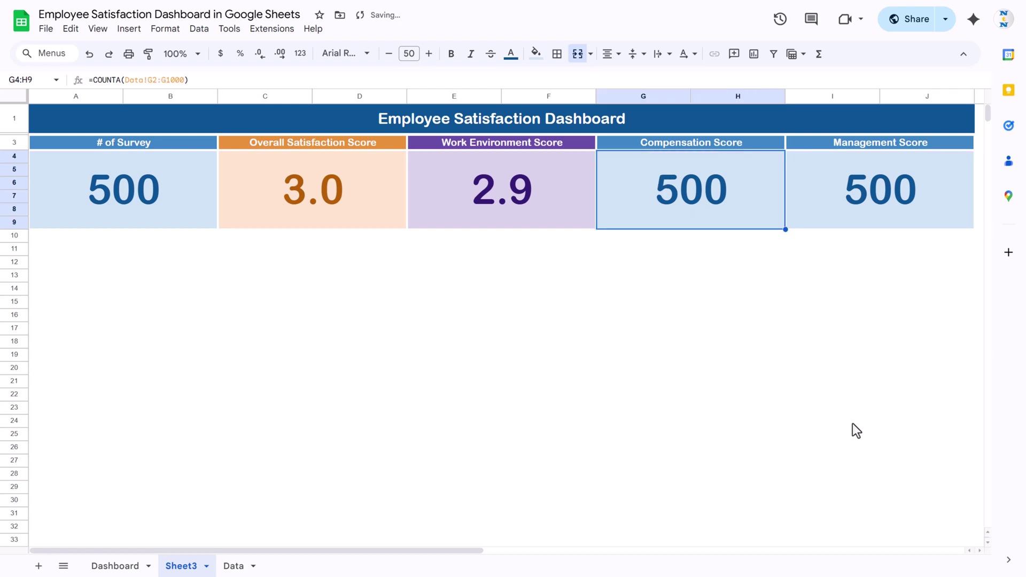
pyautogui.write('=av')
pyautogui.press('Tab')
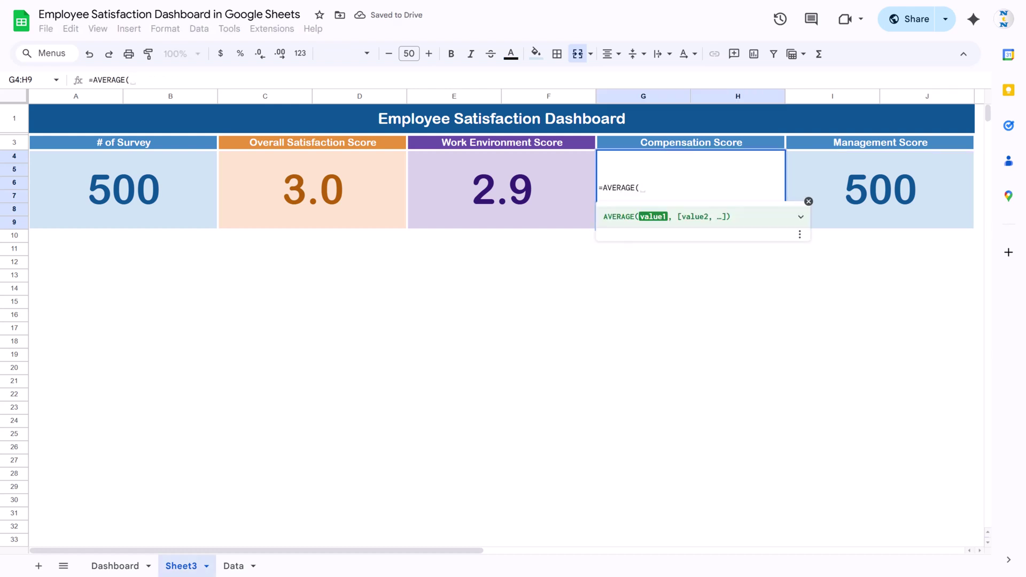
pyautogui.click(234, 566)
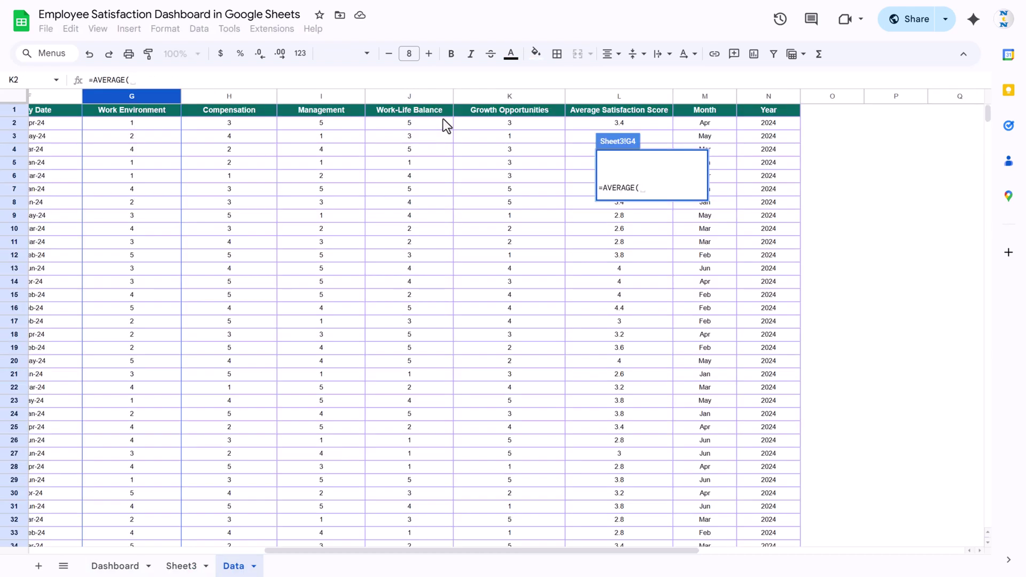
pyautogui.click(233, 96)
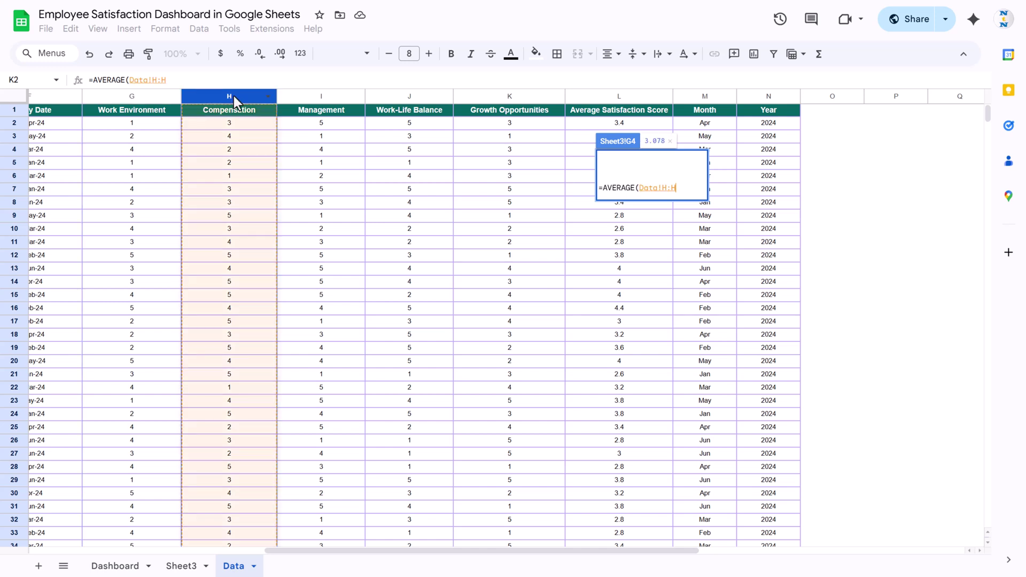
pyautogui.press('Return')
# Step: Enter =AVERAGE(Data!I:I) in I4 for the Management Score, giving 3.012
pyautogui.press('Tab')
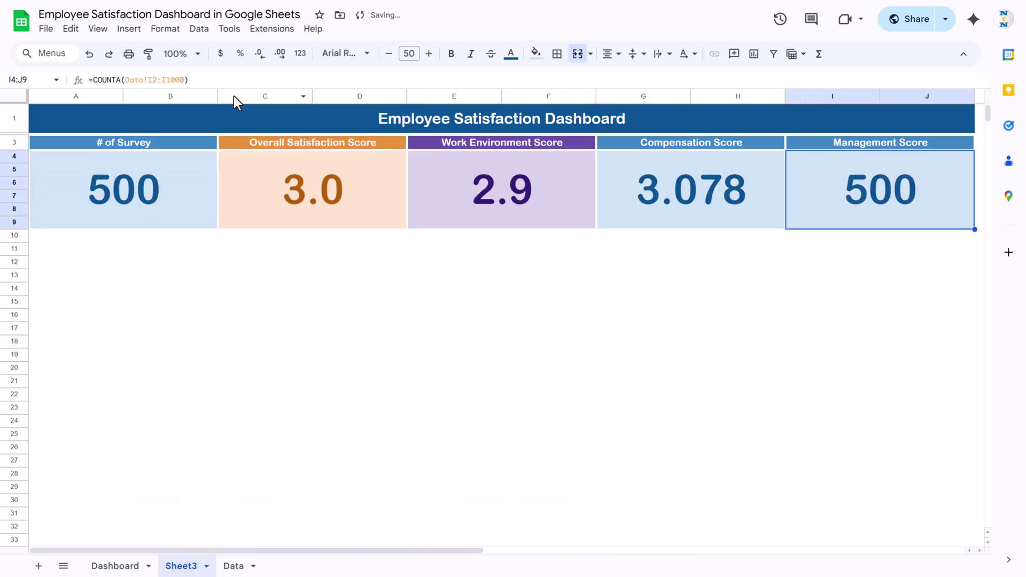
pyautogui.write('=av')
pyautogui.press('Tab')
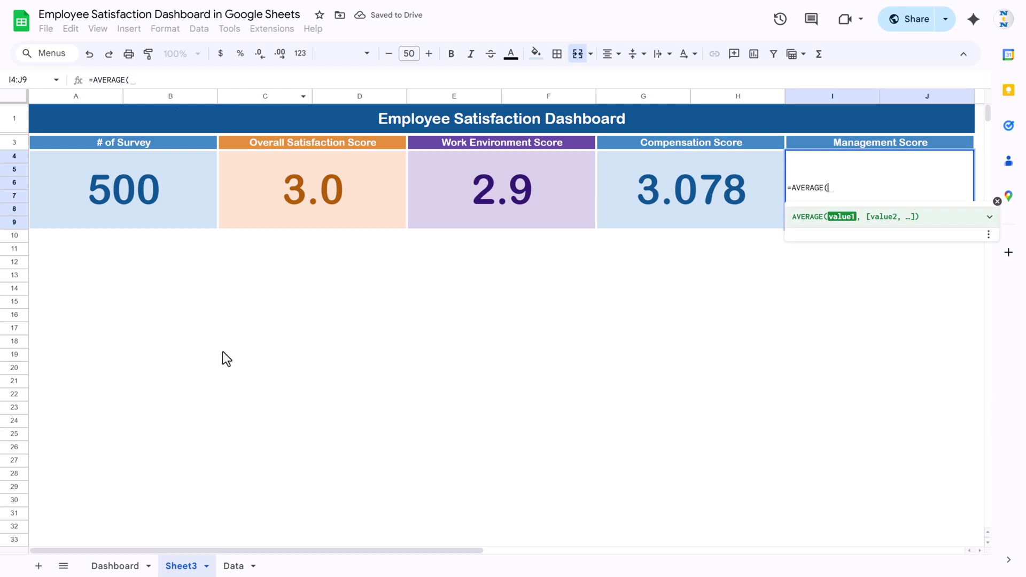
pyautogui.click(233, 566)
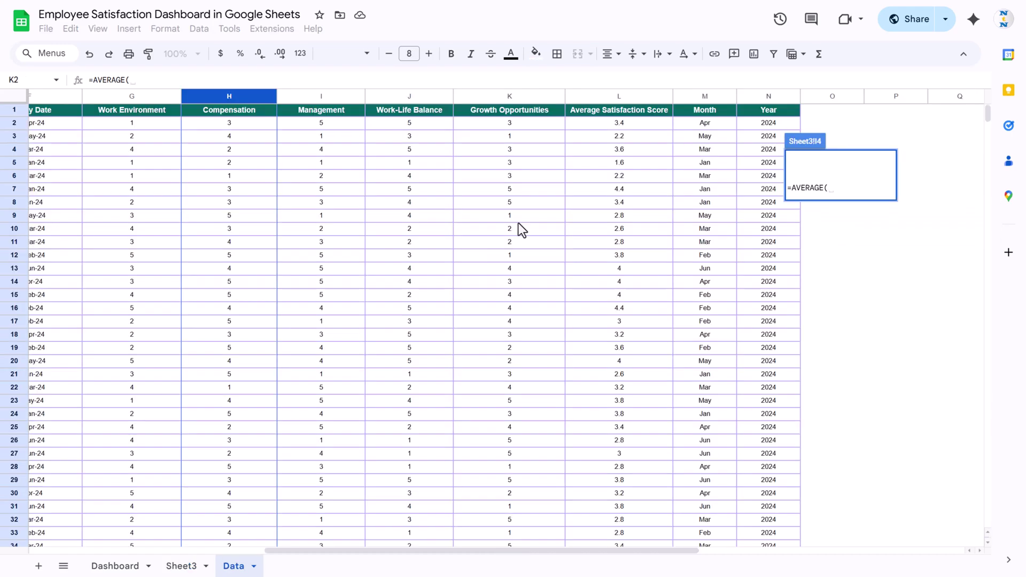
pyautogui.click(328, 98)
pyautogui.press('Return')
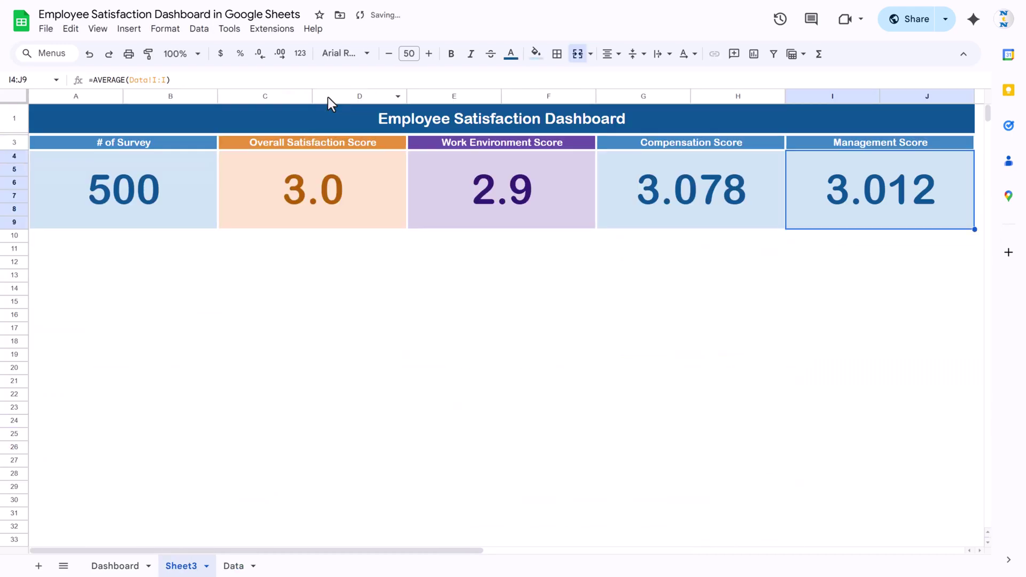
# Step: Show the Compensation and Management scores rounded to one decimal place
pyautogui.click(650, 156)
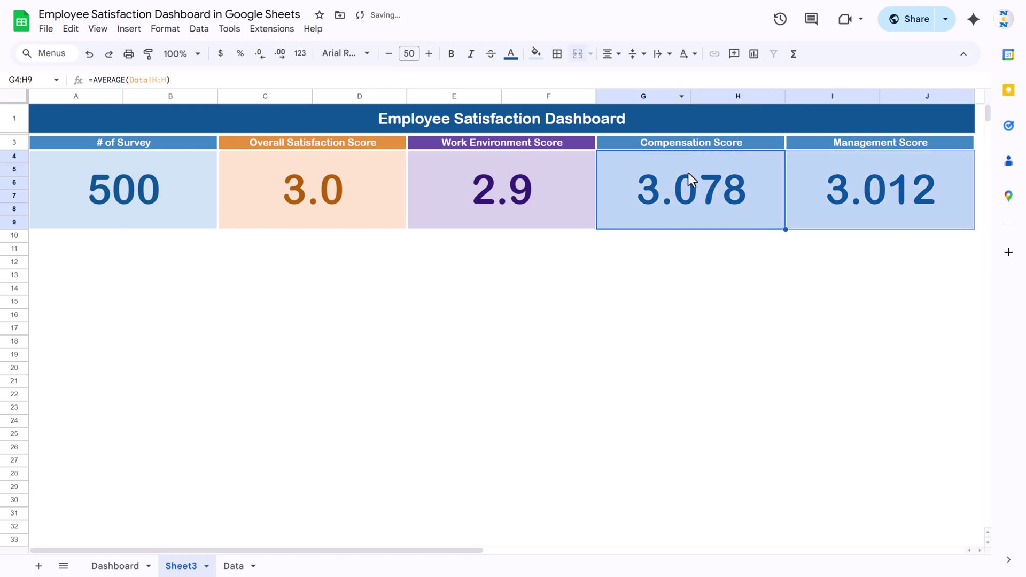
pyautogui.click(264, 57)
pyautogui.click(263, 57)
pyautogui.click(263, 57)
pyautogui.click(279, 56)
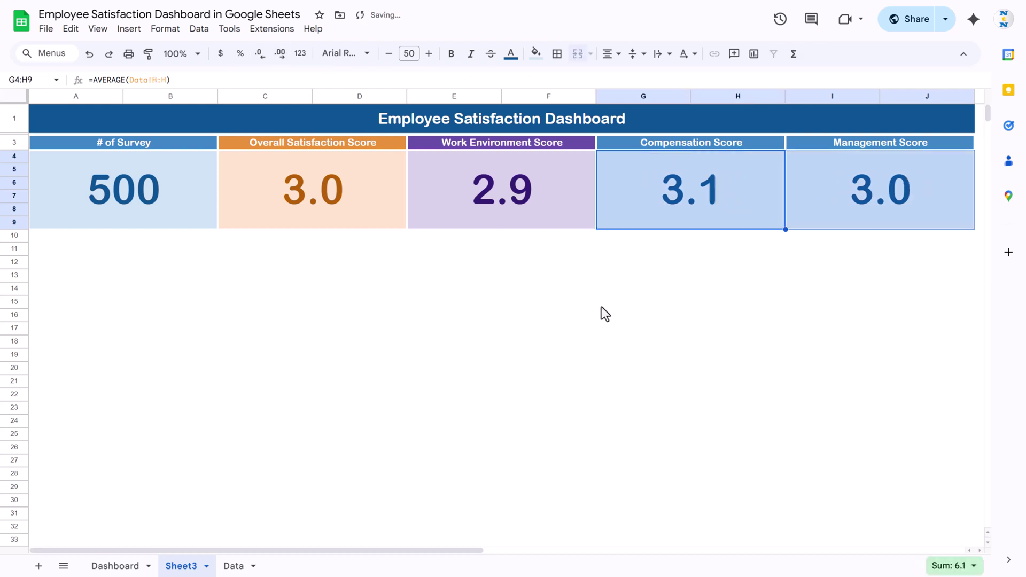
pyautogui.click(602, 313)
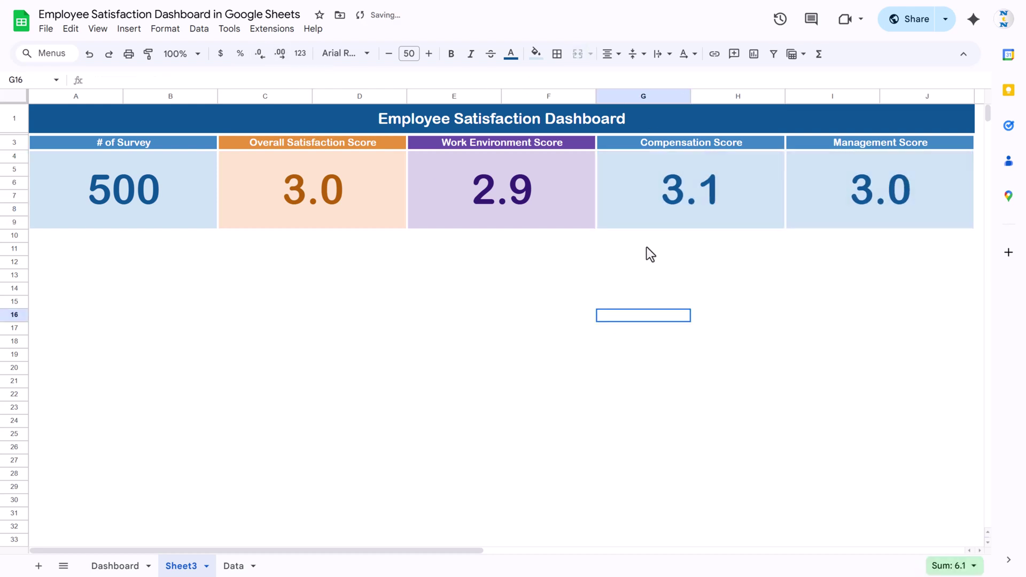
# Step: Fill the Compensation Score card light yellow
pyautogui.click(534, 53)
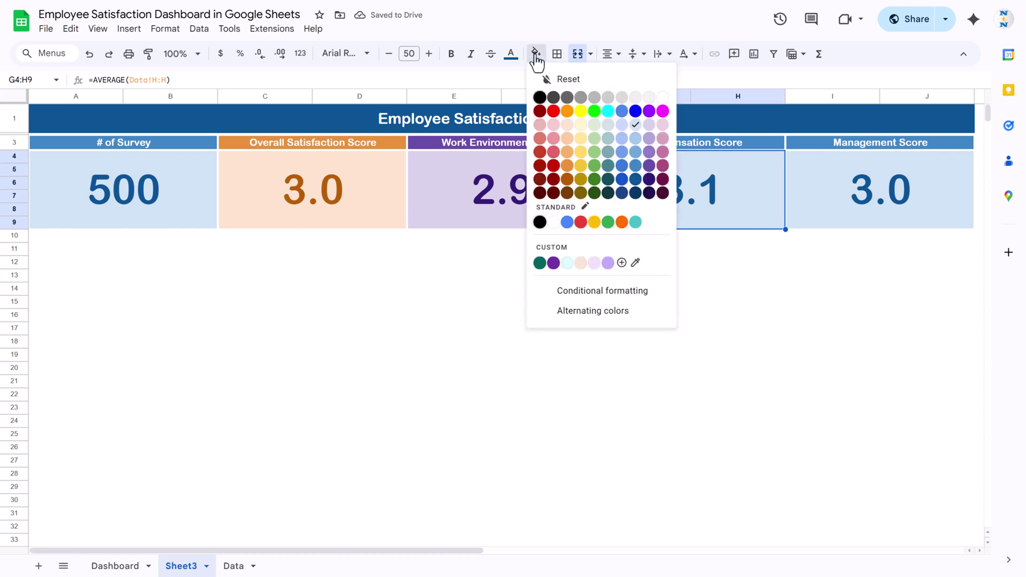
pyautogui.click(580, 124)
pyautogui.click(710, 141)
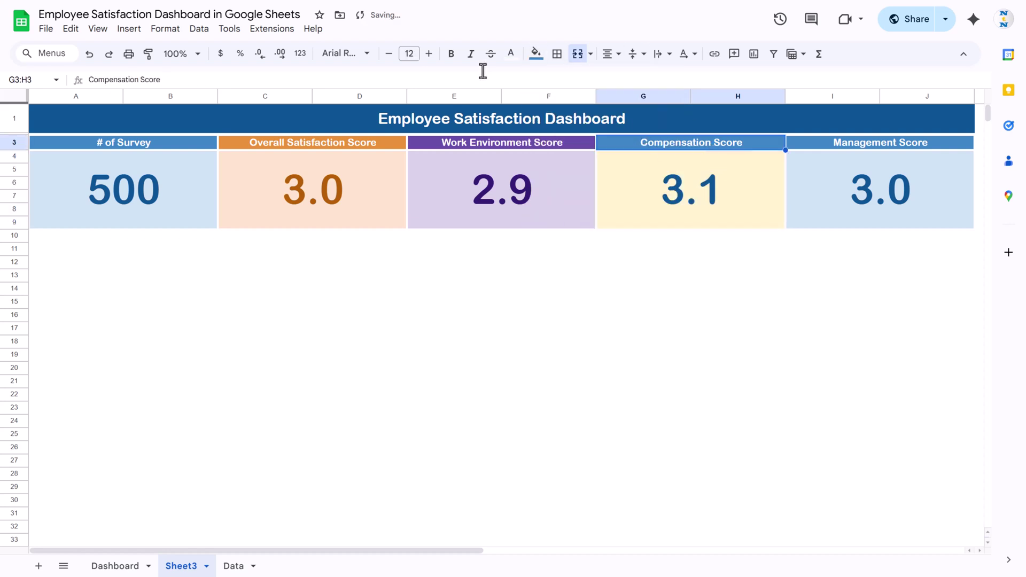
pyautogui.click(511, 54)
pyautogui.click(689, 182)
# Step: Make the 3.1 value dark yellow and fill the Compensation Score header dark yellow
pyautogui.click(700, 187)
pyautogui.click(511, 53)
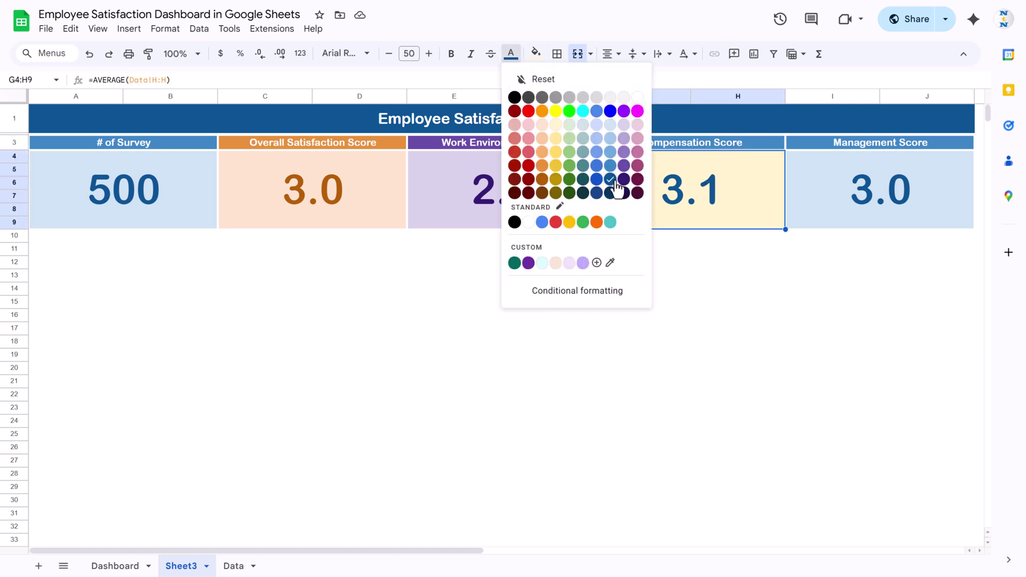
pyautogui.click(555, 180)
pyautogui.click(701, 144)
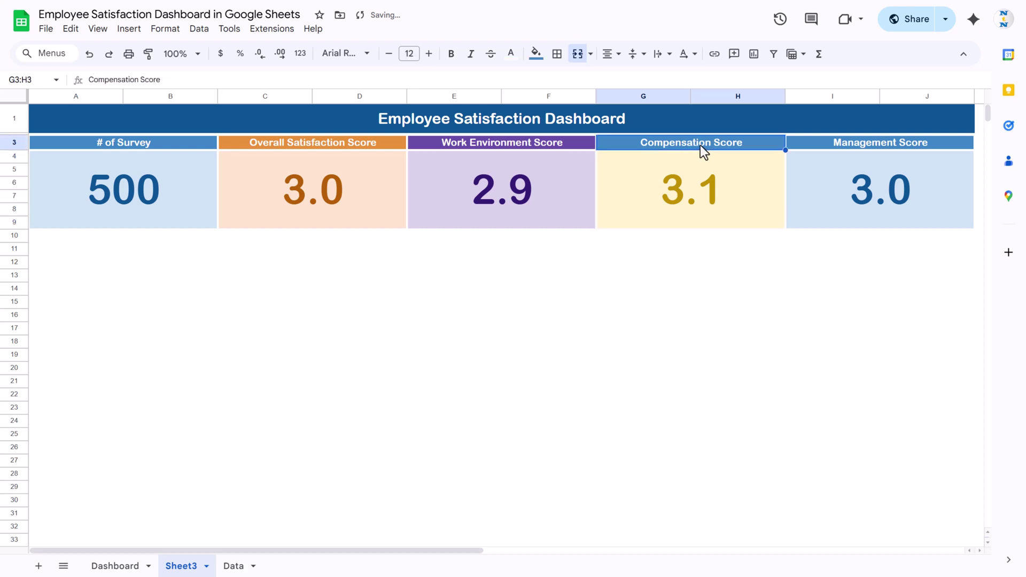
pyautogui.click(535, 53)
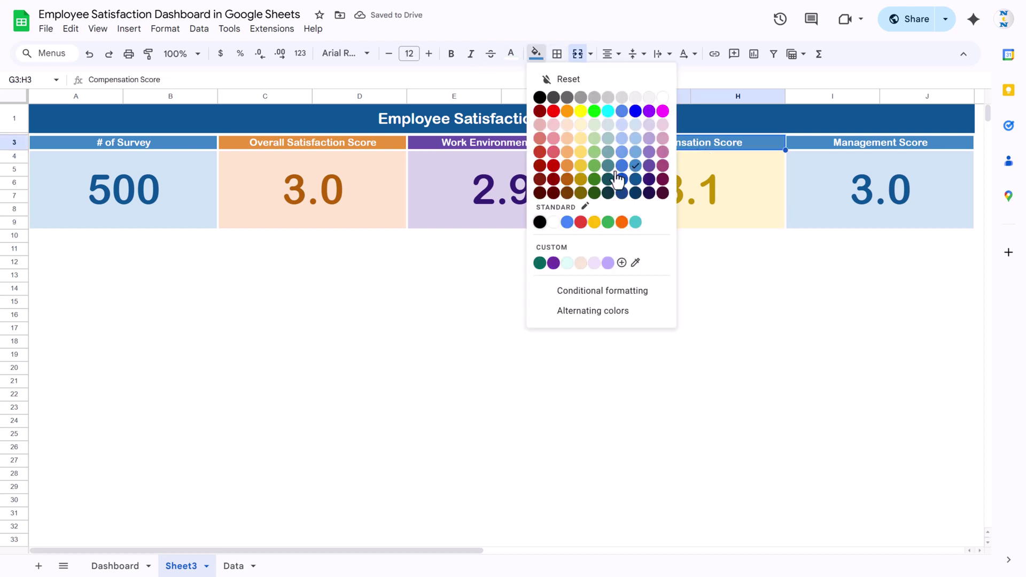
pyautogui.click(581, 168)
# Step: Compare with the Dashboard sheet, then return to Sheet3 and select cell B15
pyautogui.click(844, 190)
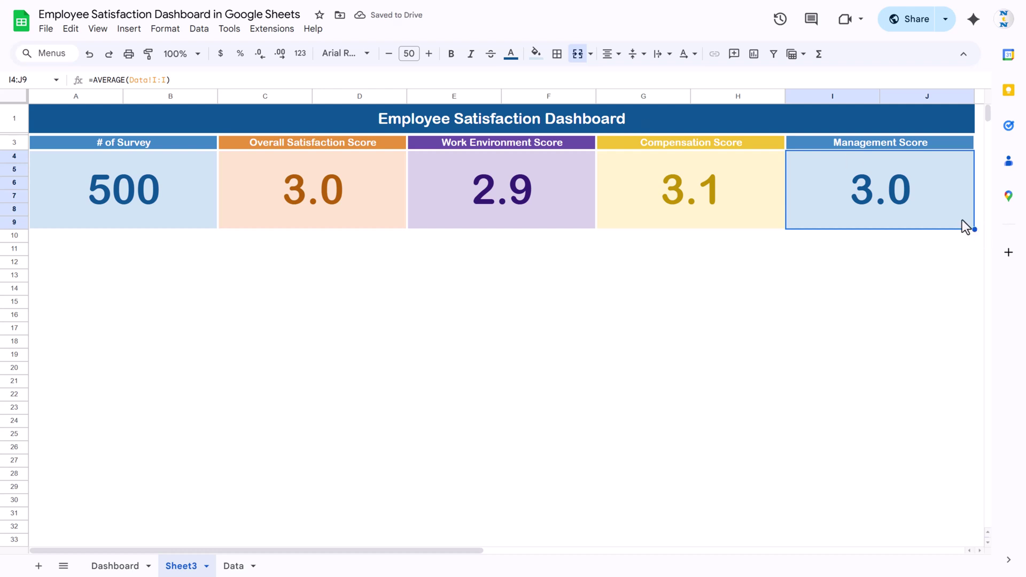
pyautogui.click(454, 314)
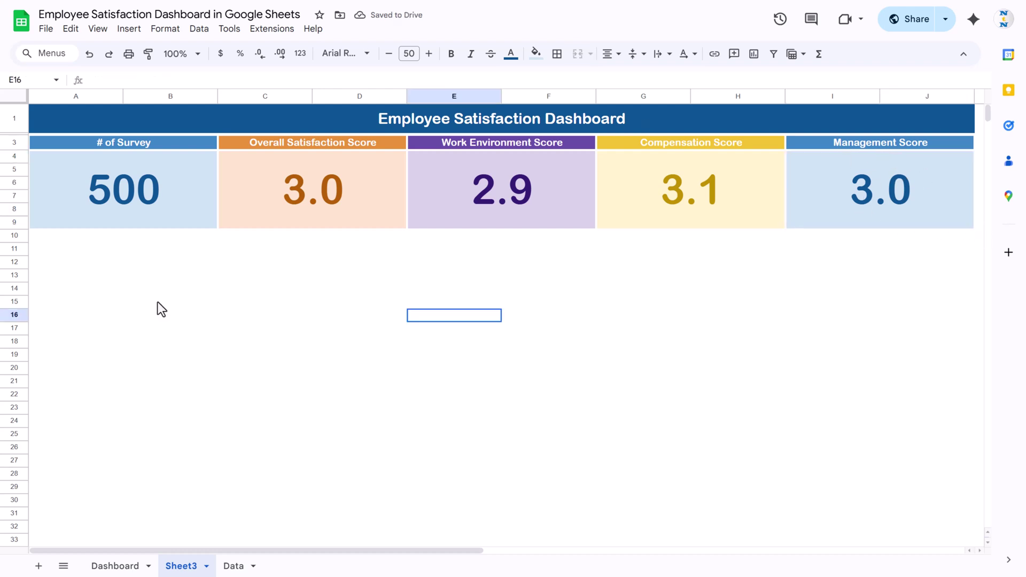
pyautogui.click(66, 252)
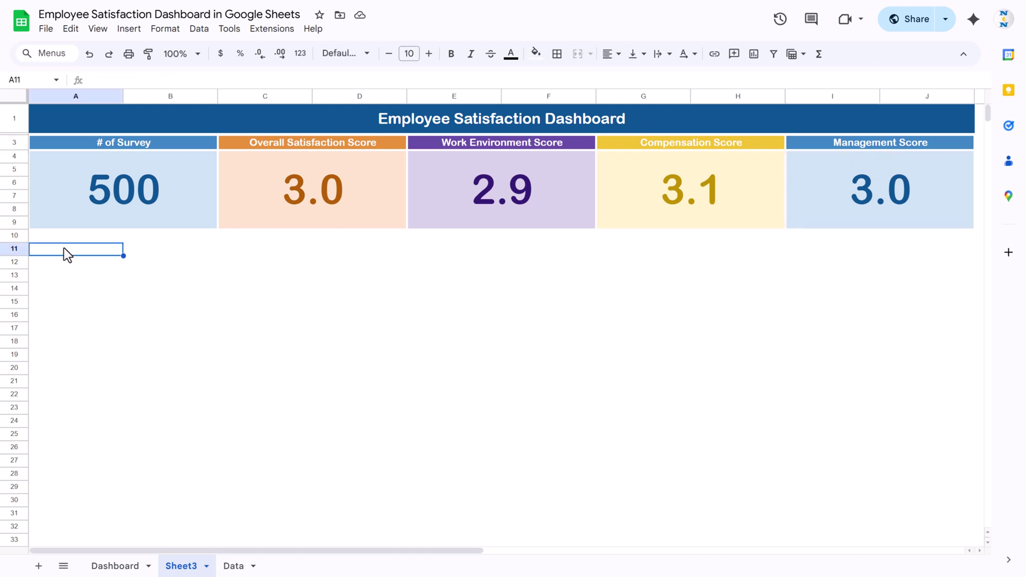
pyautogui.click(128, 564)
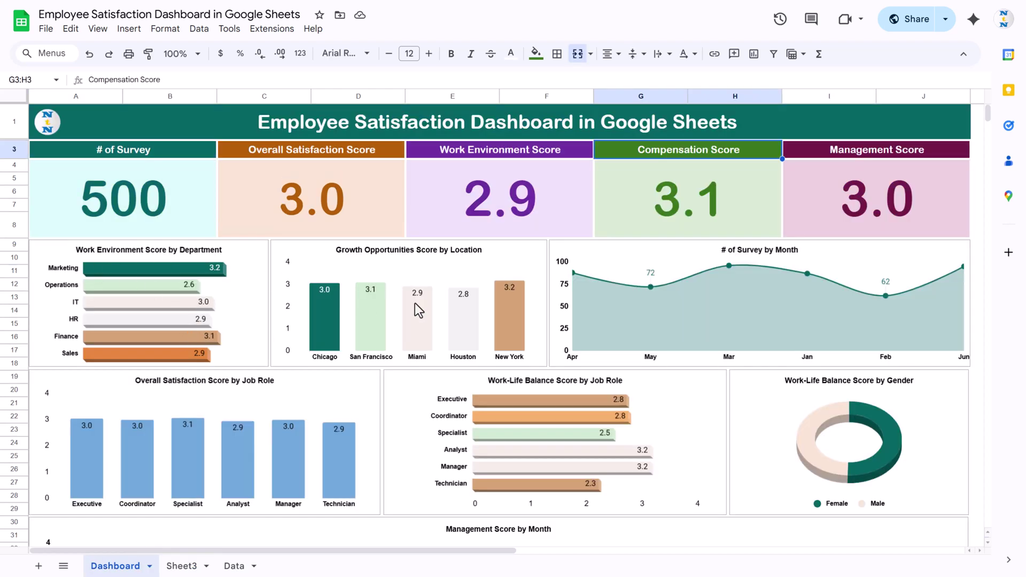
pyautogui.click(184, 566)
pyautogui.click(142, 301)
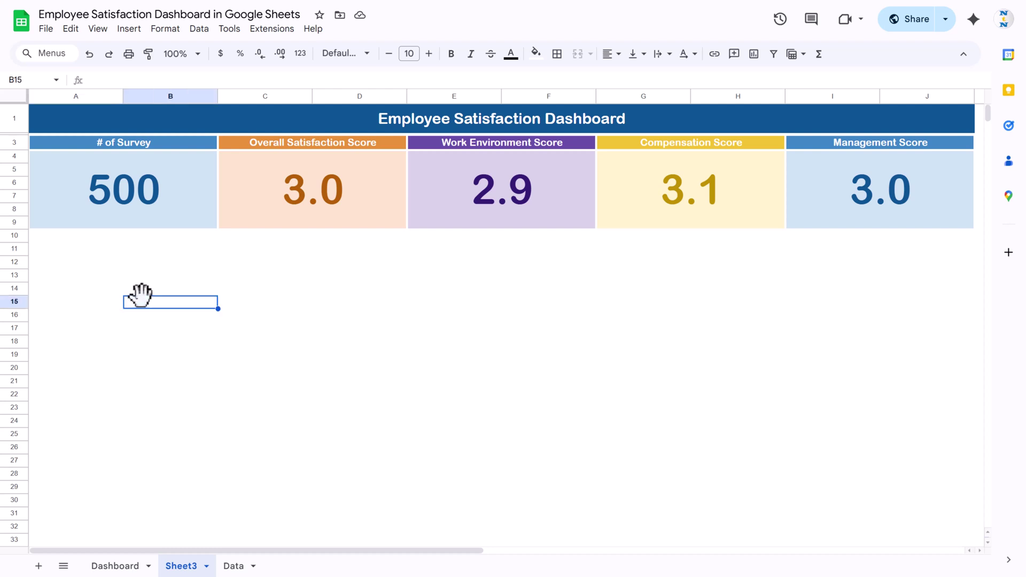
# Step: Insert a chart and position it over A10 to C23 below the KPI cards
pyautogui.click(140, 29)
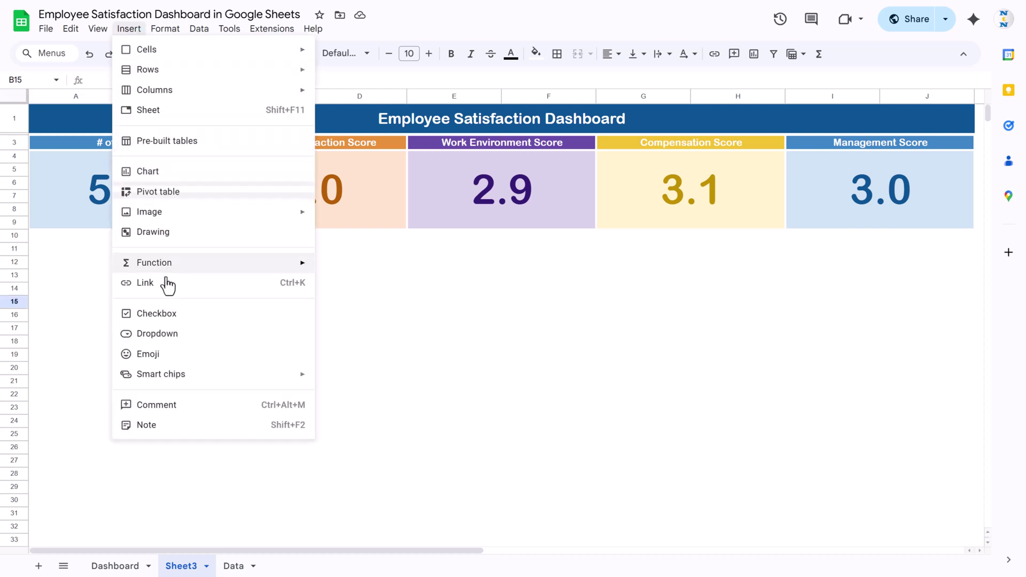
pyautogui.click(165, 172)
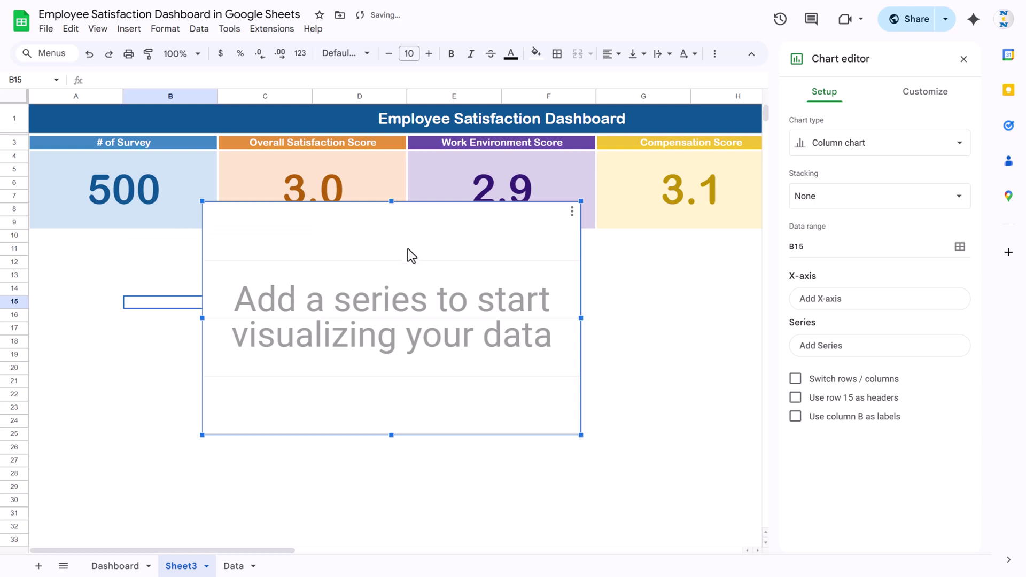
pyautogui.moveTo(407, 248); pyautogui.dragTo(241, 281)
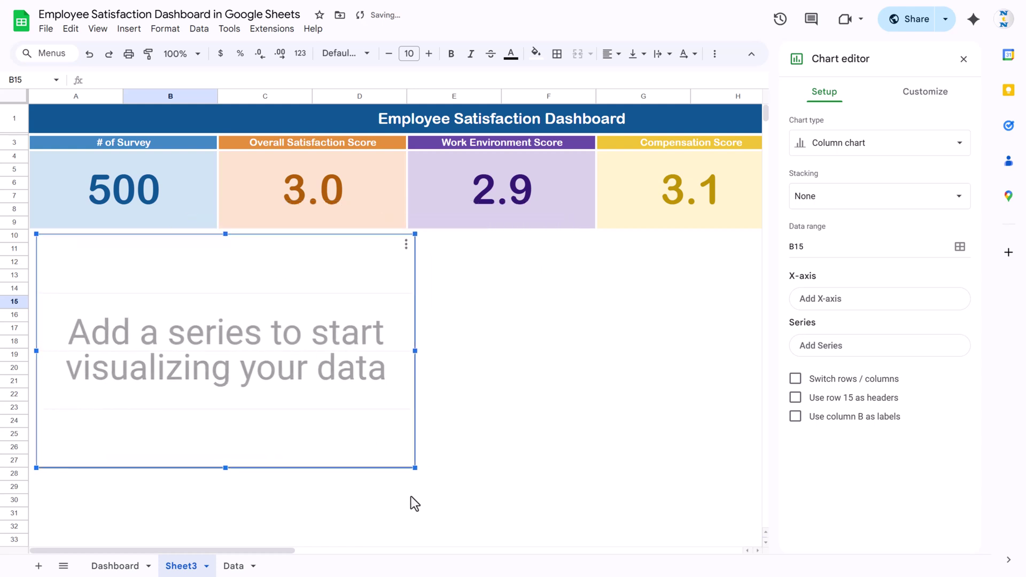
pyautogui.moveTo(413, 466); pyautogui.dragTo(315, 377)
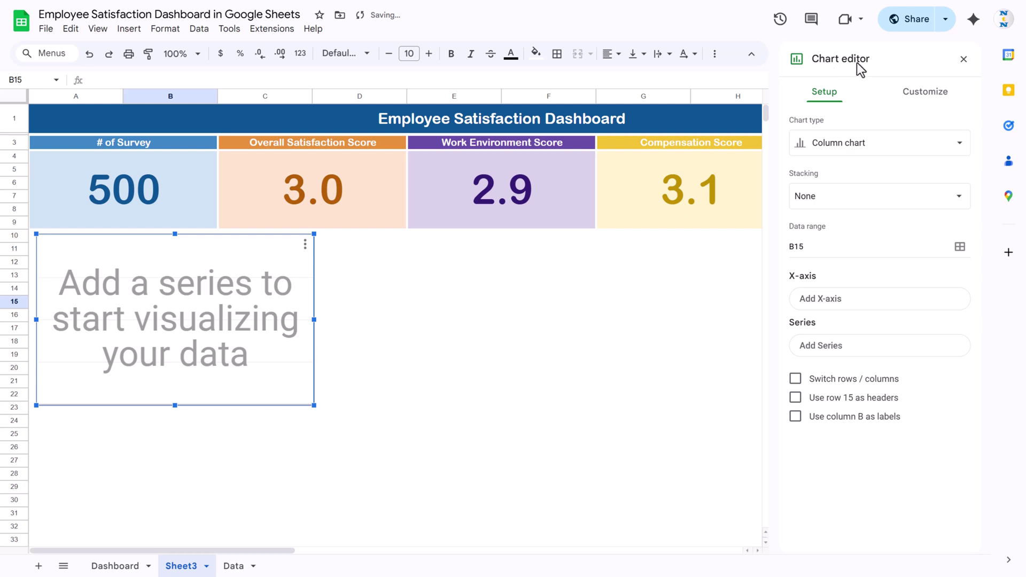
# Step: Set the chart type to Bar chart, then check the Dashboard and reselect the chart
pyautogui.click(865, 145)
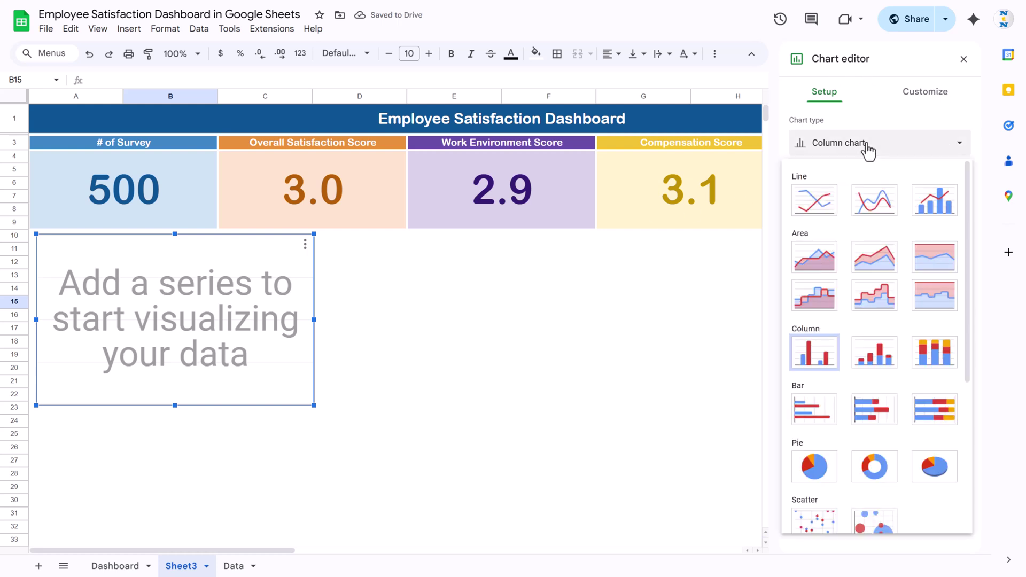
pyautogui.click(822, 420)
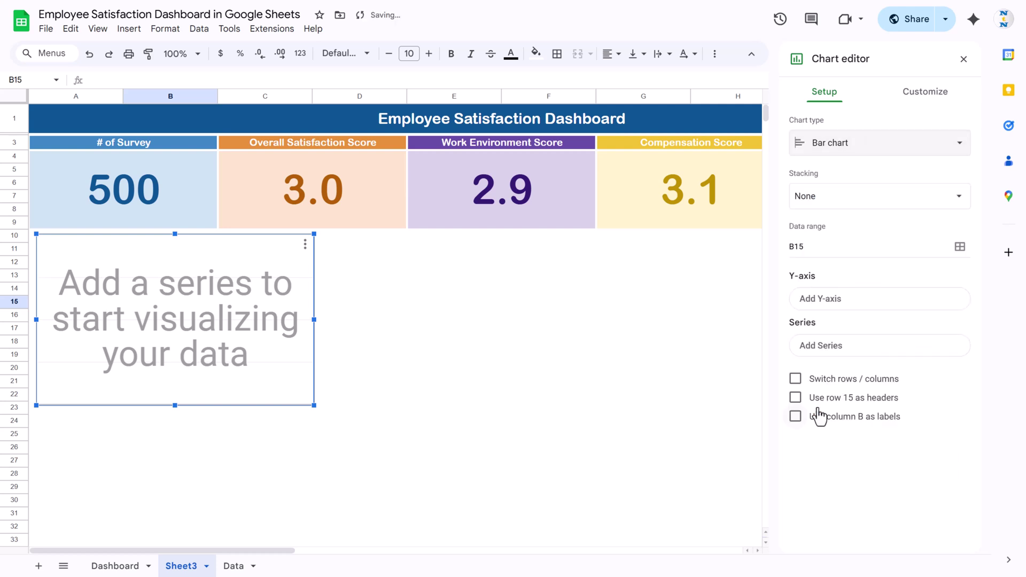
pyautogui.click(960, 247)
pyautogui.click(602, 207)
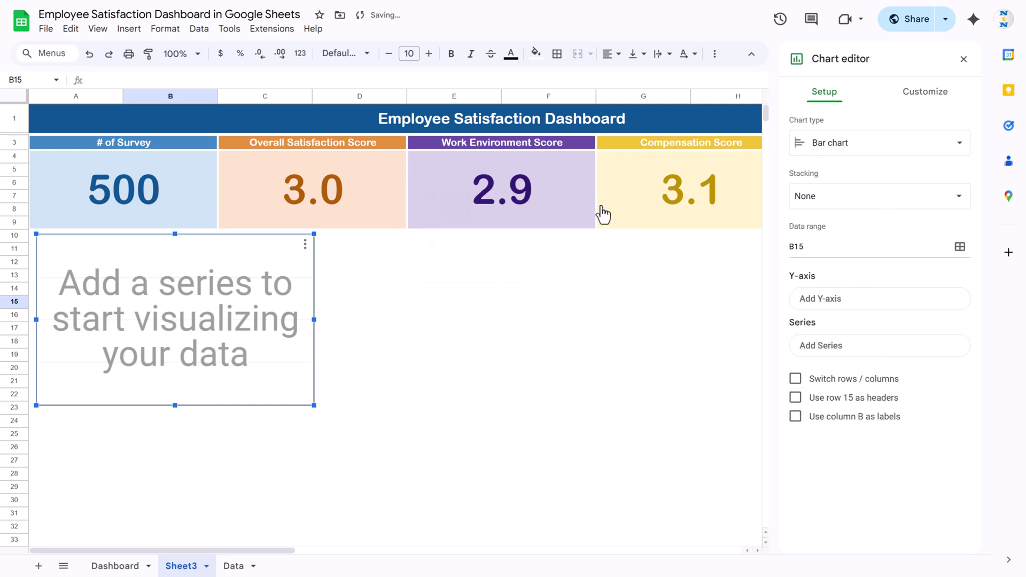
pyautogui.click(115, 565)
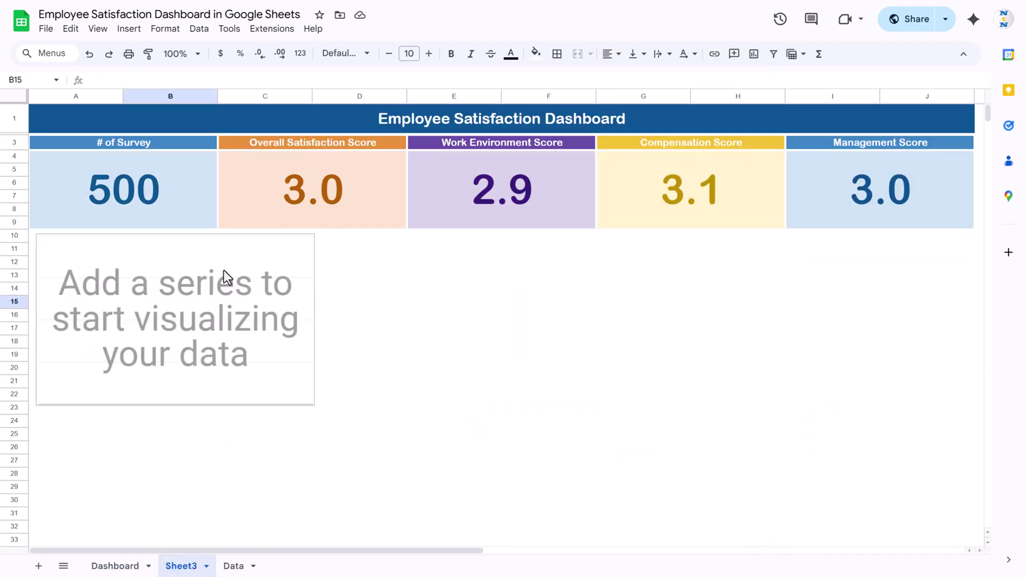
pyautogui.doubleClick(232, 248)
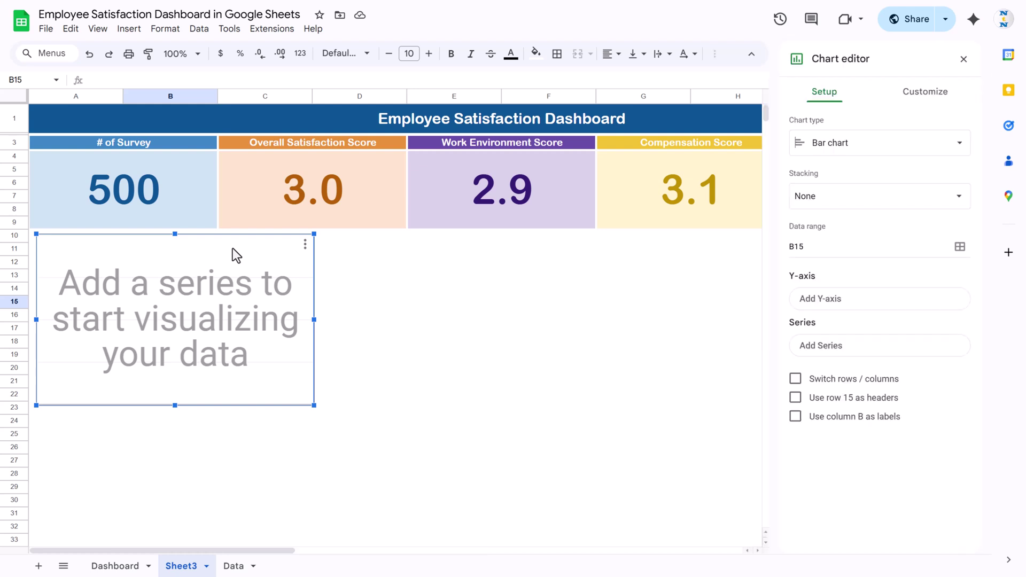
# Step: Replace the B15 range with the Data sheet's Department column B
pyautogui.click(960, 248)
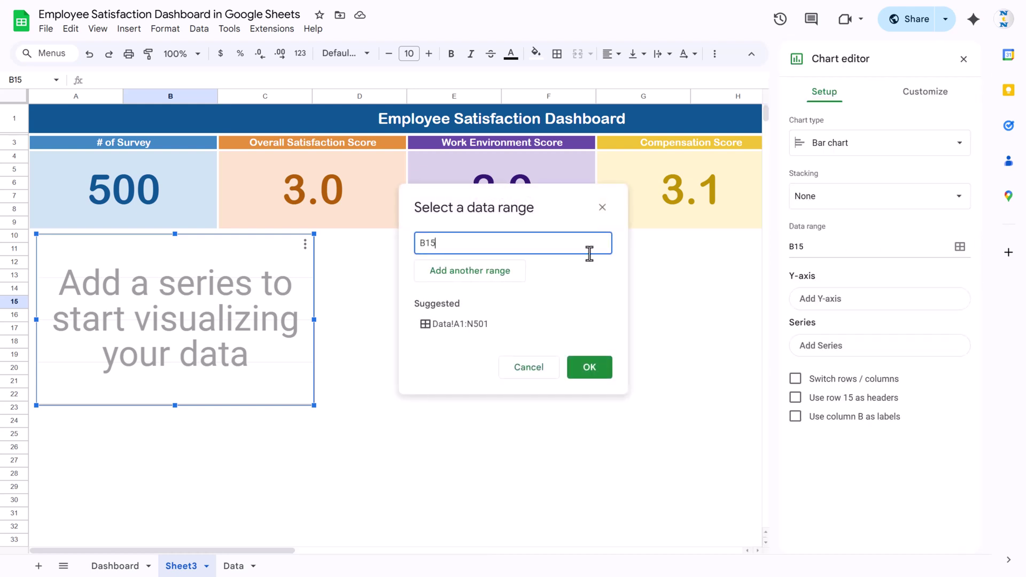
pyautogui.doubleClick(504, 241)
pyautogui.press('BackSpace')
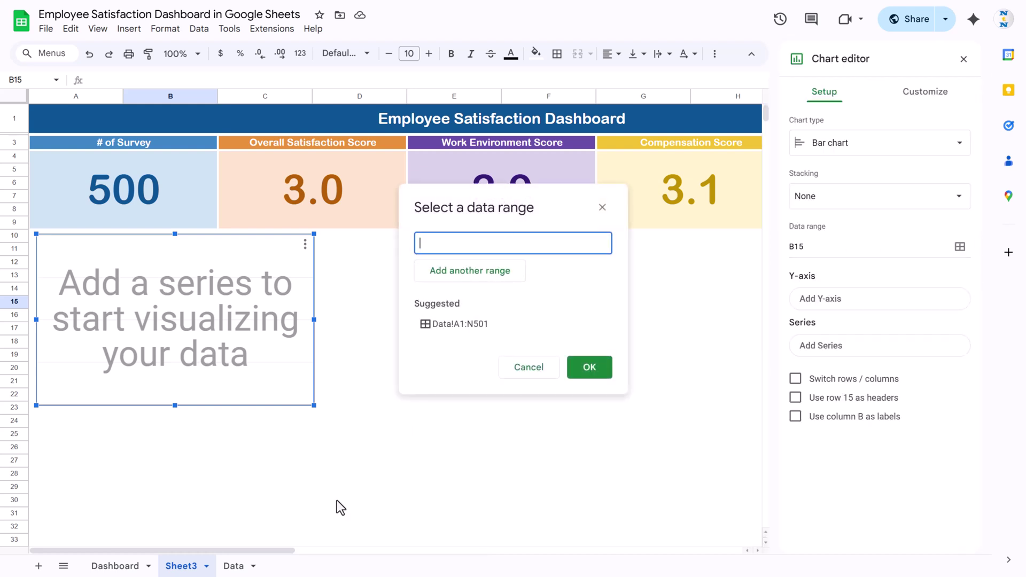
pyautogui.click(233, 567)
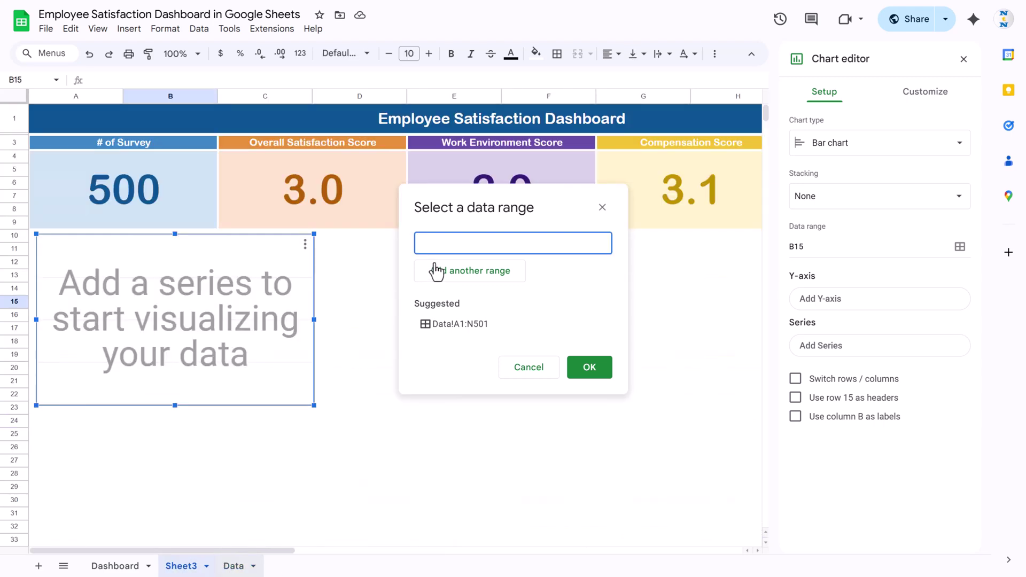
pyautogui.click(458, 236)
pyautogui.moveTo(357, 554); pyautogui.dragTo(101, 554)
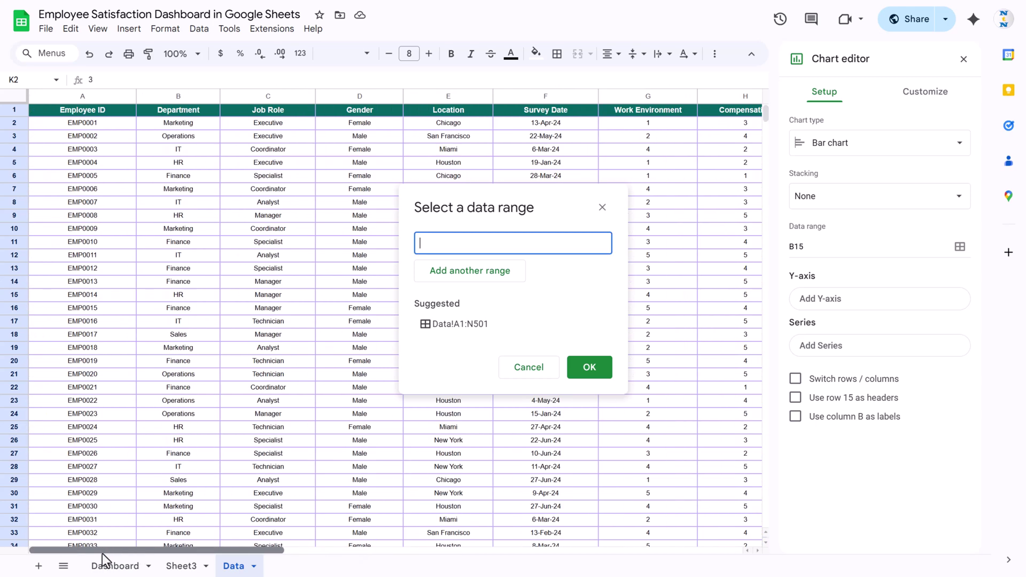
pyautogui.click(179, 96)
# Step: Add the Work Environment column G as a second range and confirm
pyautogui.click(495, 272)
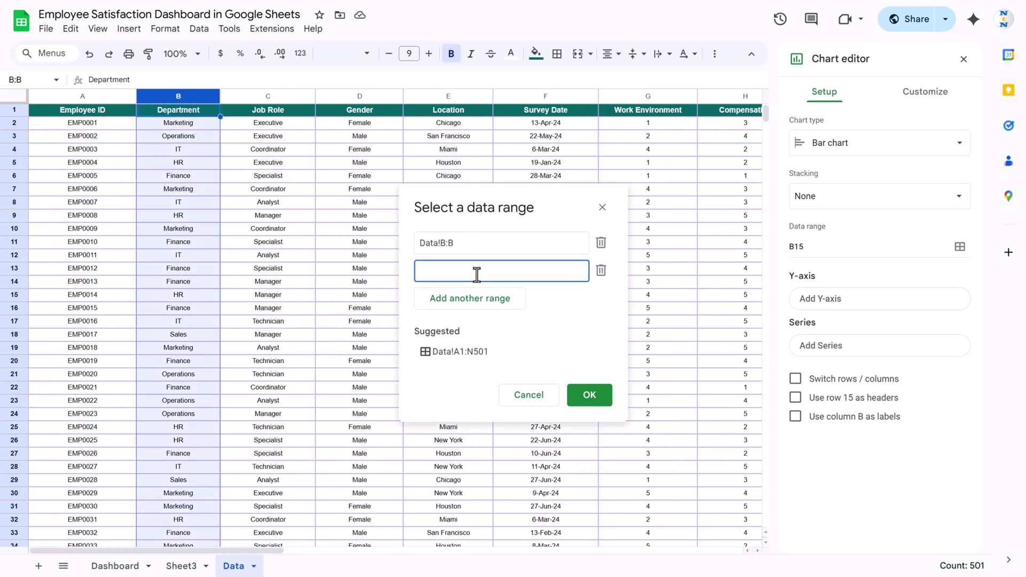
pyautogui.moveTo(179, 551); pyautogui.dragTo(313, 550)
pyautogui.click(332, 98)
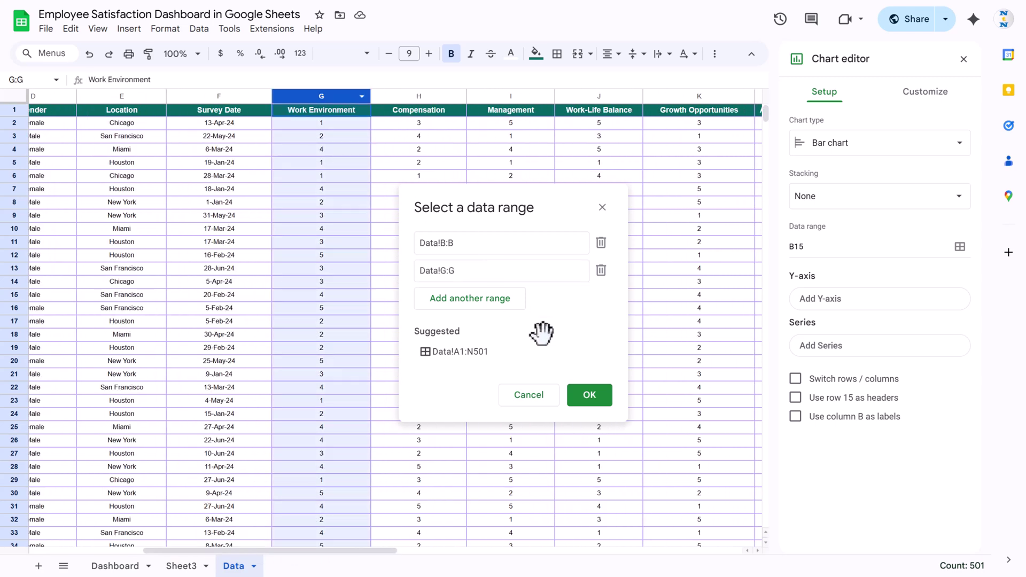
pyautogui.click(590, 394)
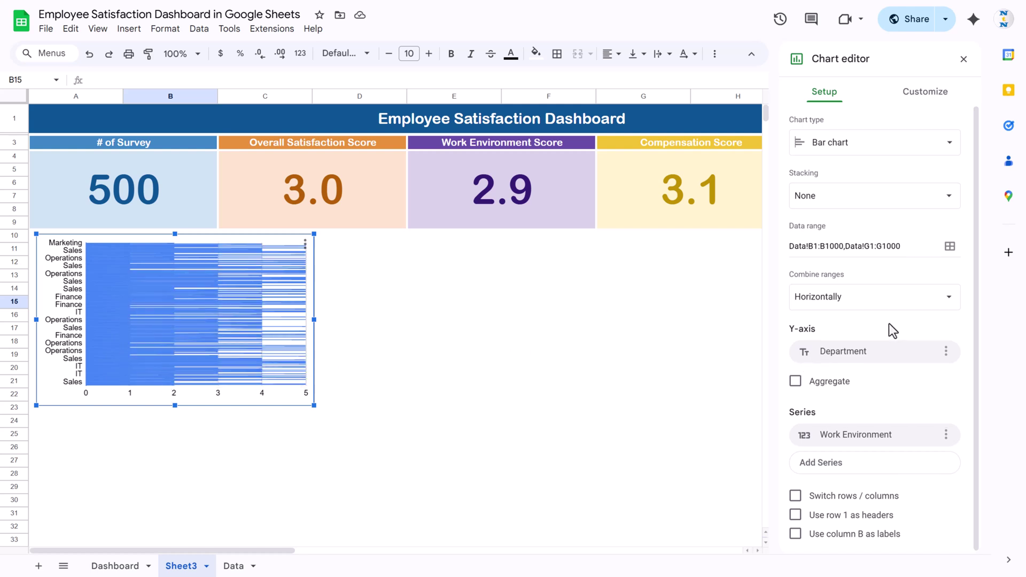
# Step: Enable Aggregate and row 1 as headers, and change the series from Sum to Average
pyautogui.click(796, 381)
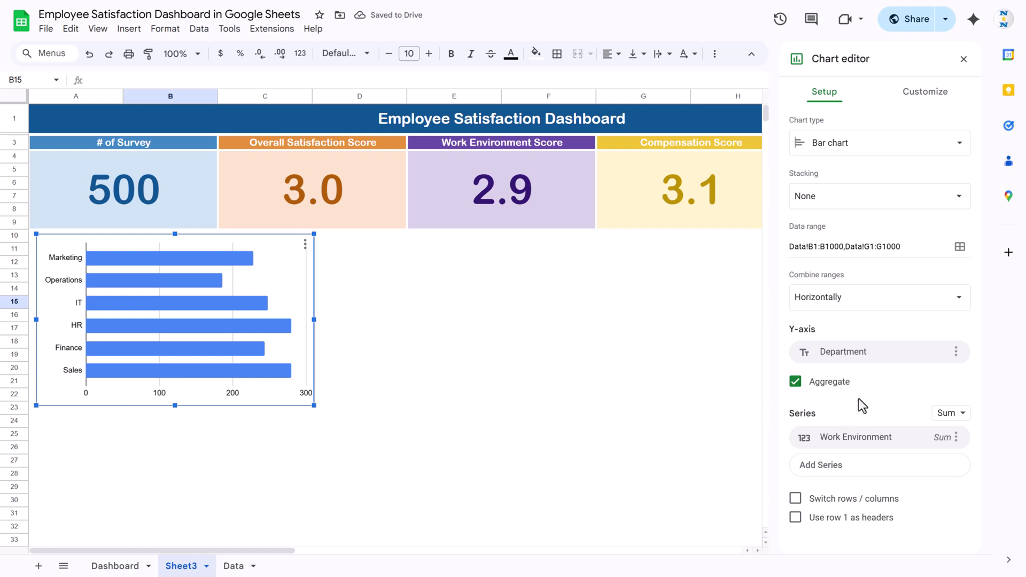
pyautogui.click(796, 518)
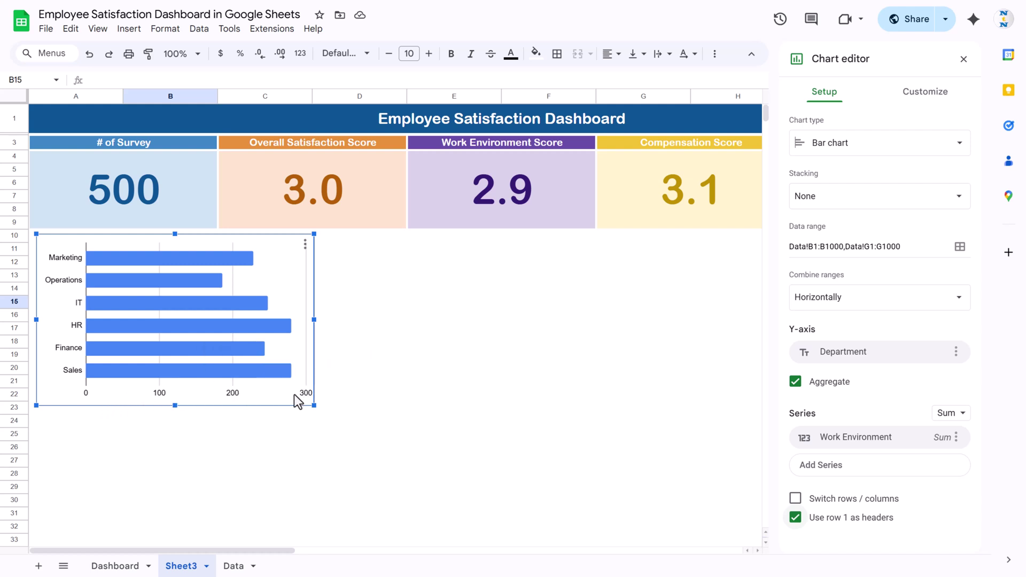
pyautogui.moveTo(235, 305)
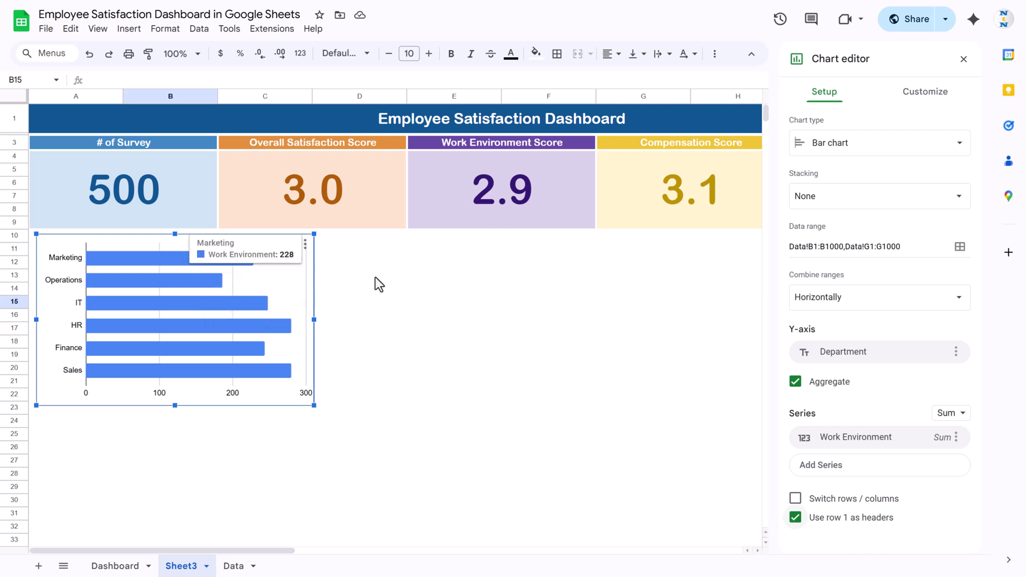
pyautogui.click(962, 415)
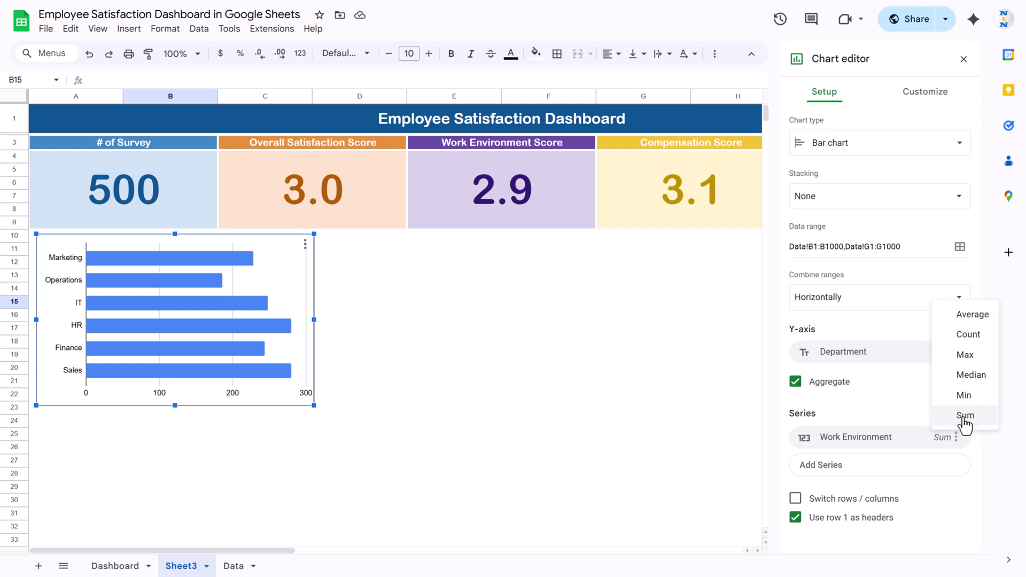
pyautogui.click(983, 315)
pyautogui.moveTo(209, 350)
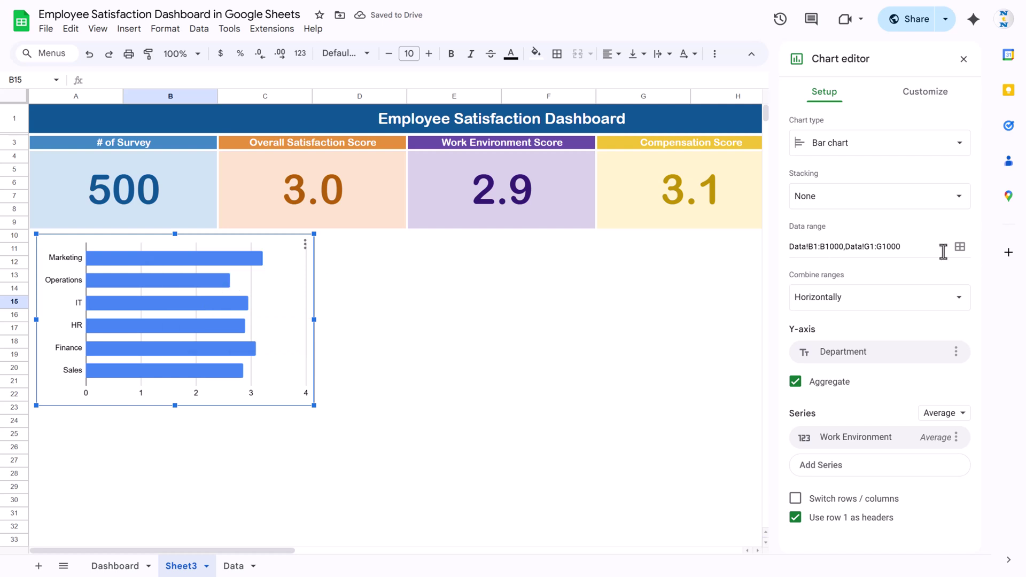
pyautogui.click(929, 95)
# Step: Add the chart title 'Work Environment Score by Deparment', centred, black, font size 14
pyautogui.click(855, 163)
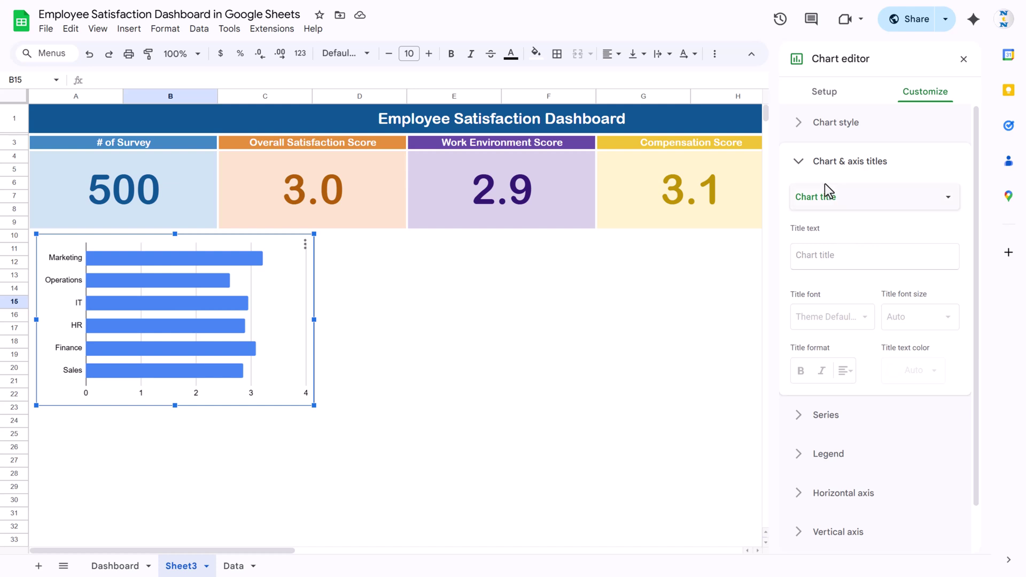
pyautogui.click(840, 255)
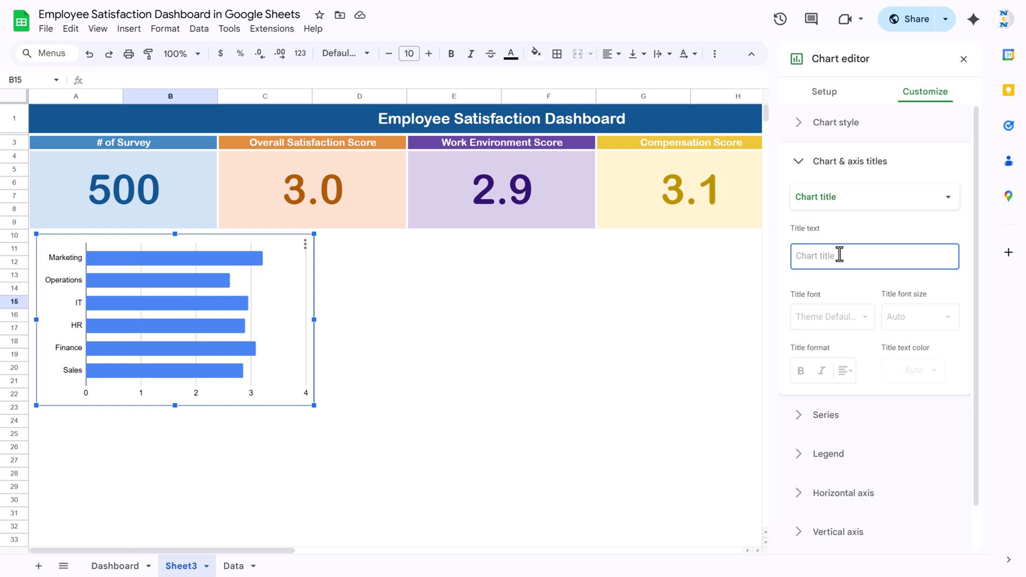
pyautogui.write('Work Environment Score by Deparment')
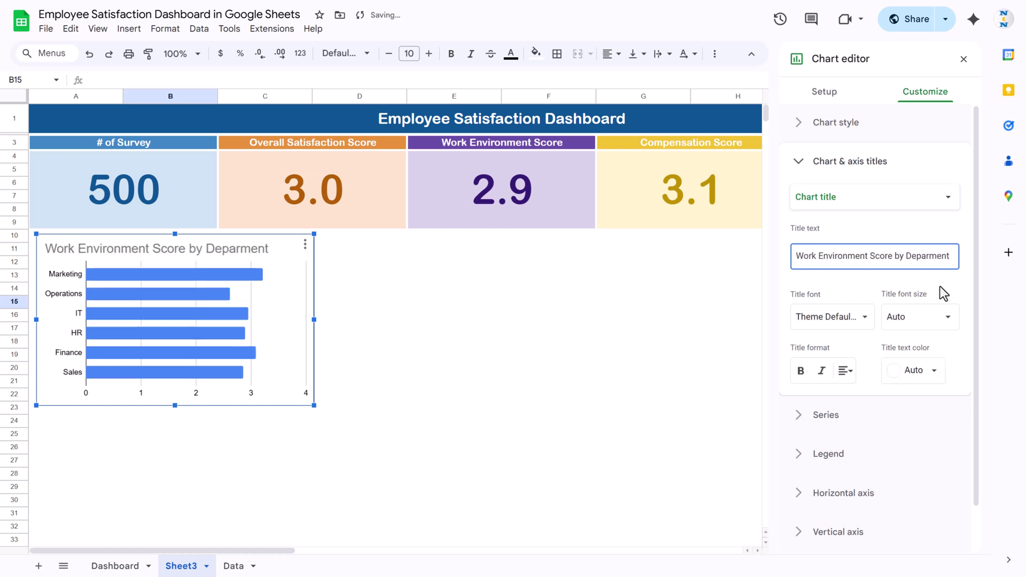
pyautogui.click(846, 370)
pyautogui.click(861, 395)
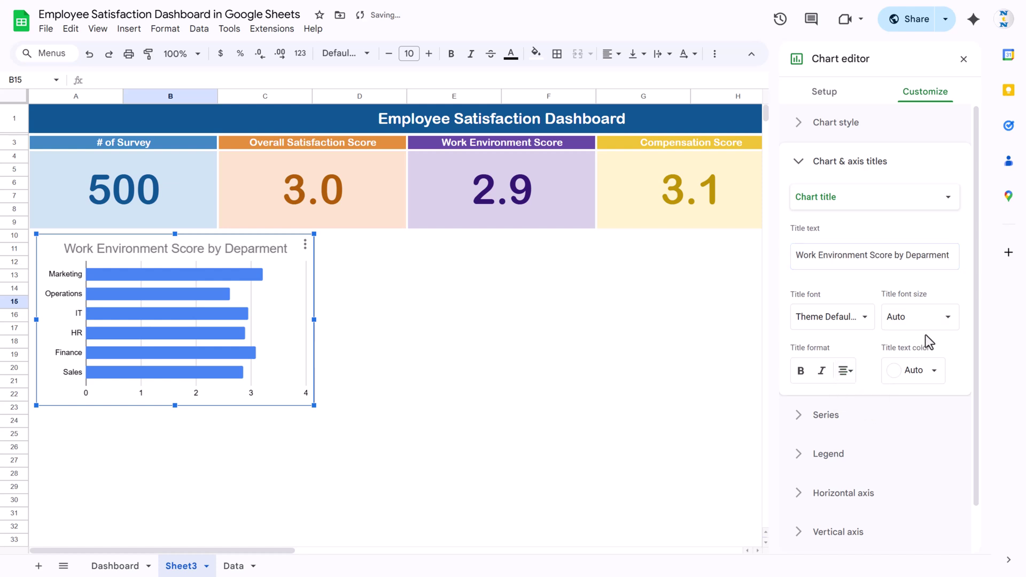
pyautogui.click(939, 371)
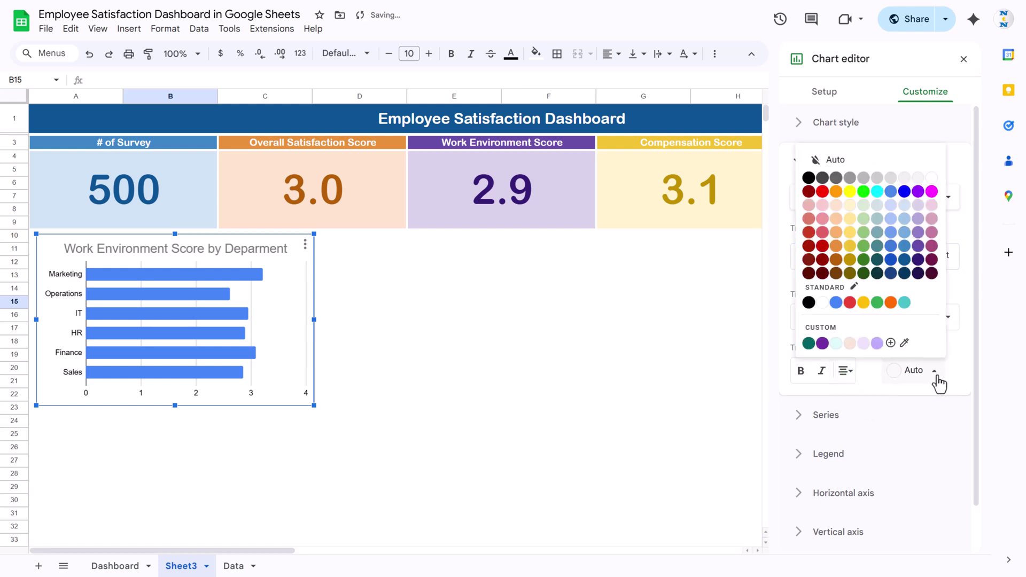
pyautogui.click(808, 177)
pyautogui.click(955, 327)
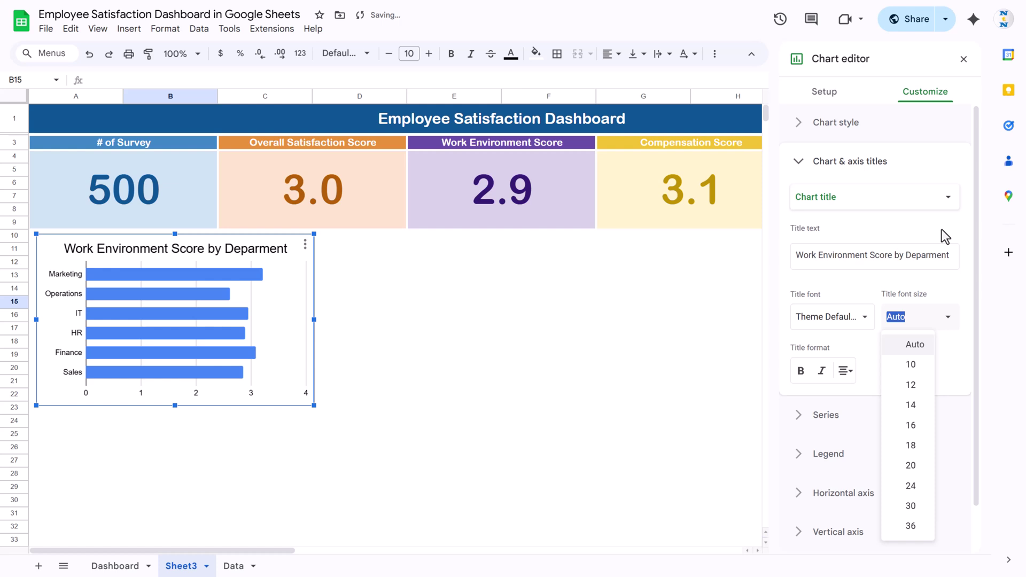
pyautogui.click(919, 405)
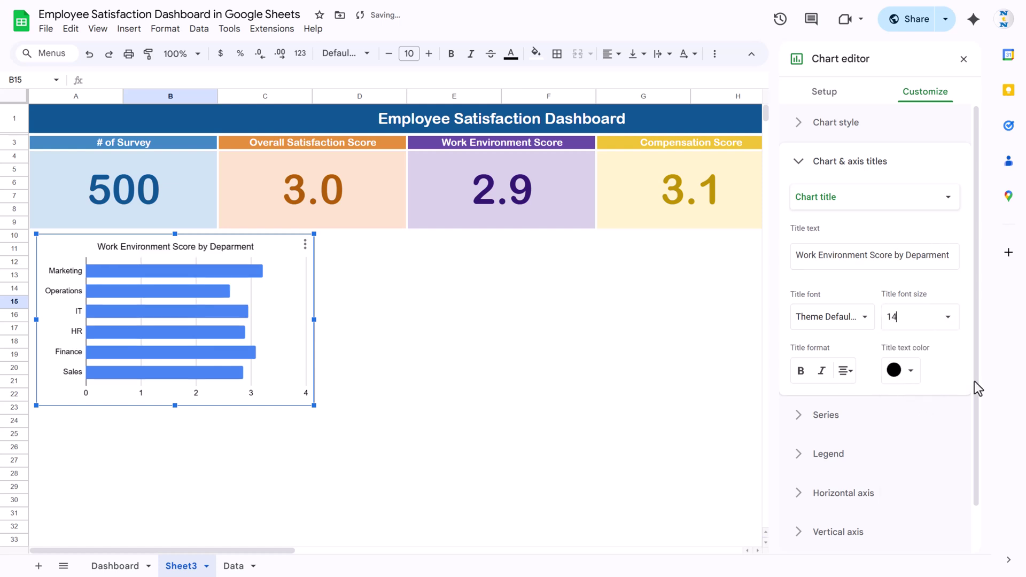
pyautogui.click(251, 371)
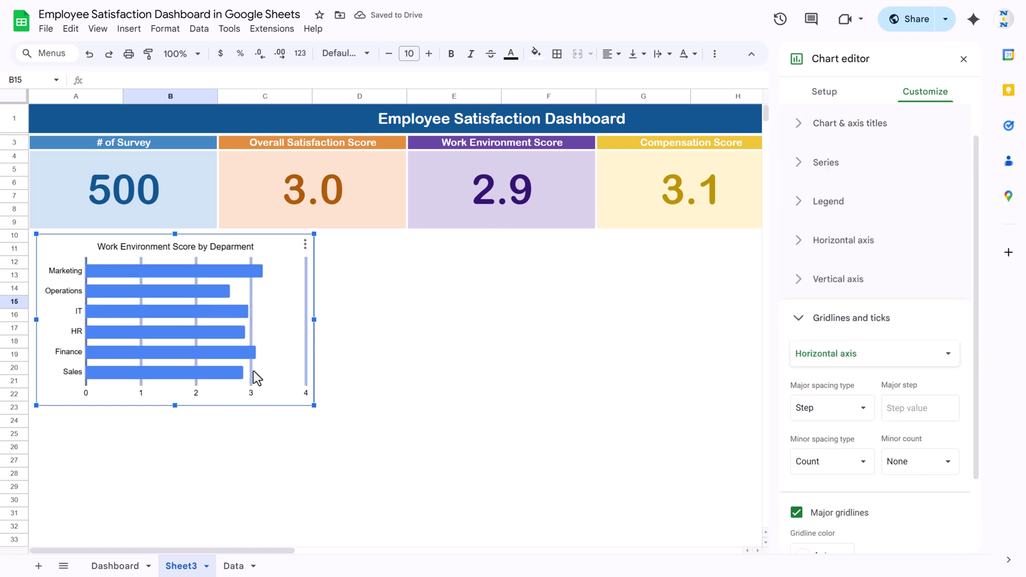
# Step: Turn off the bar chart's major gridlines
pyautogui.scroll(-2, 874, 371)
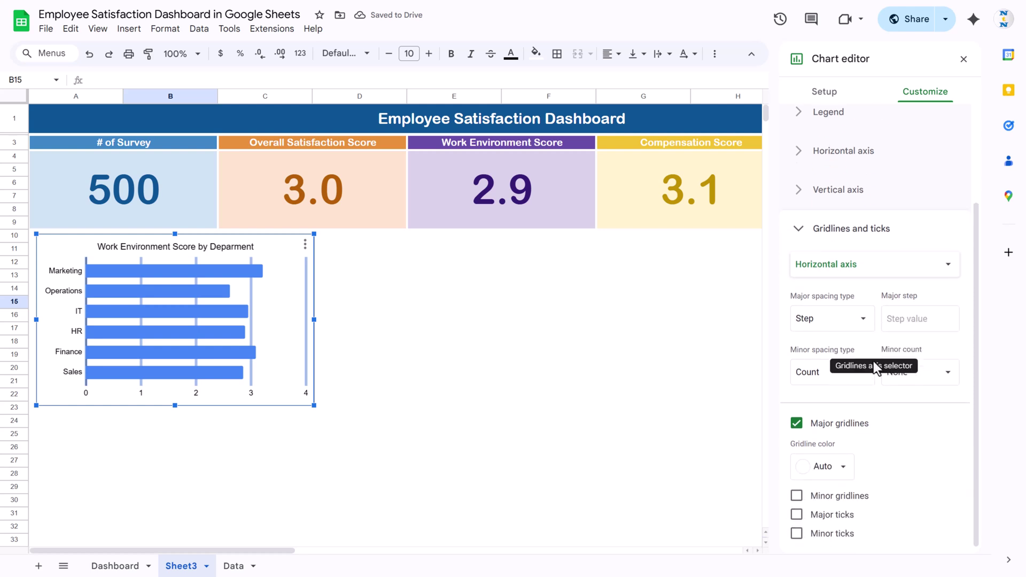
pyautogui.click(836, 422)
pyautogui.scroll(3, 855, 246)
# Step: Turn on data labels for the bar series
pyautogui.click(828, 209)
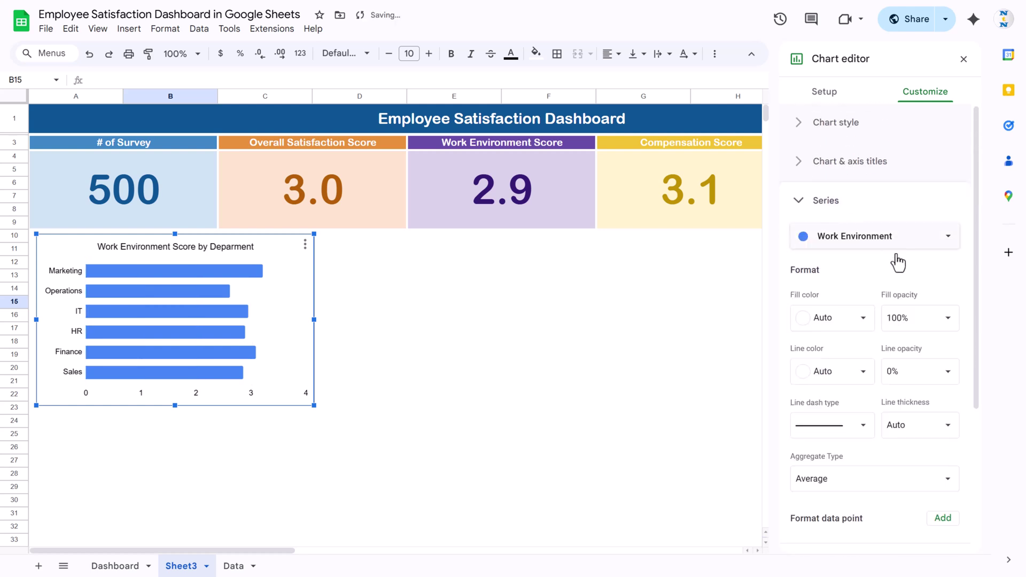
pyautogui.scroll(-4, 893, 267)
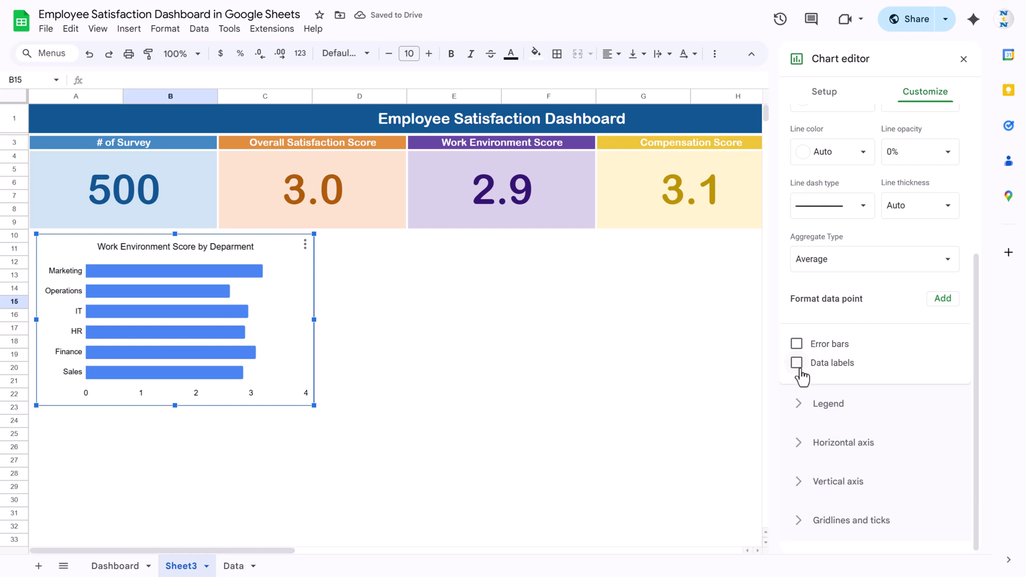
pyautogui.click(796, 362)
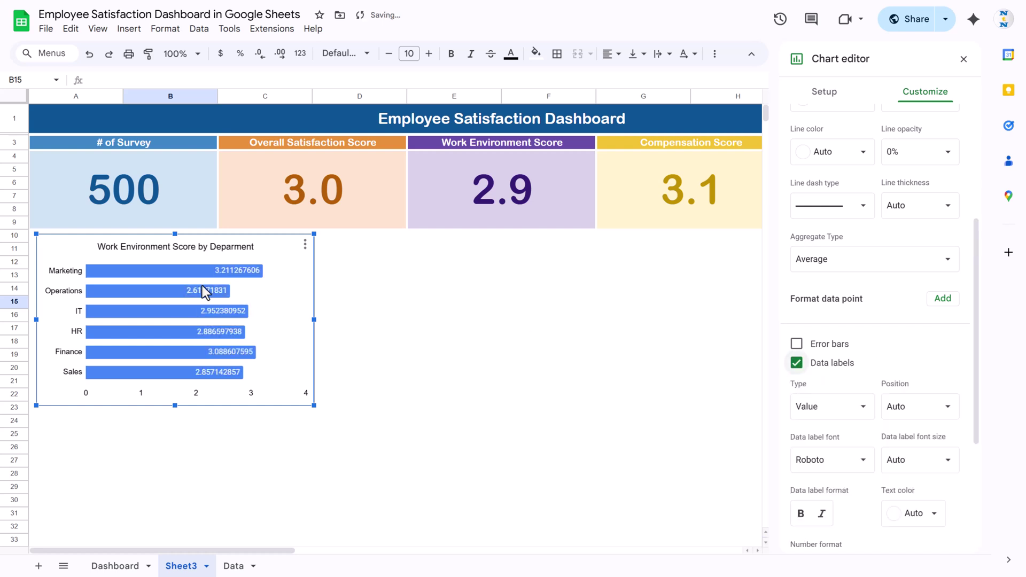
pyautogui.click(236, 271)
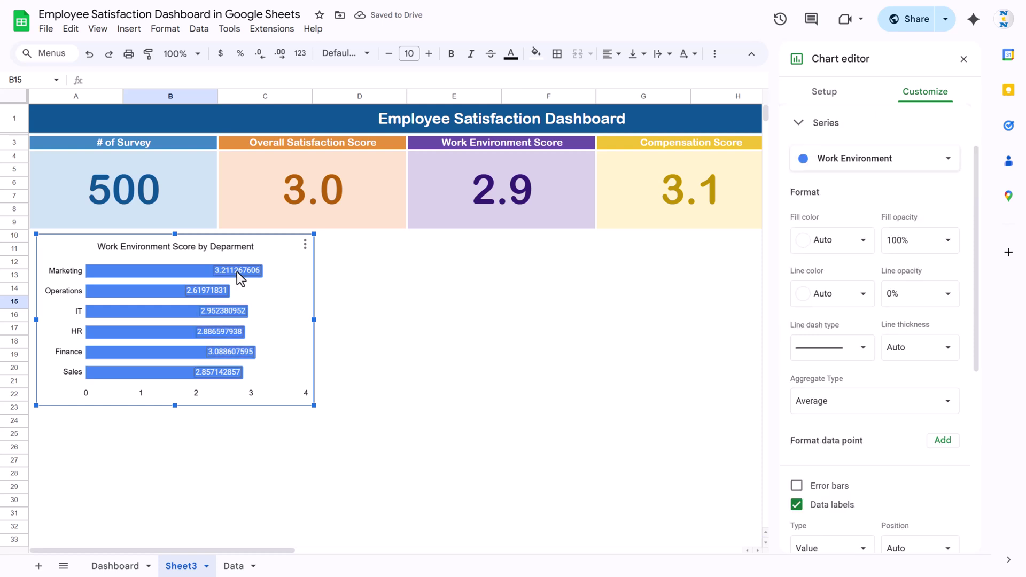
pyautogui.scroll(-3, 925, 350)
pyautogui.scroll(3, 942, 370)
pyautogui.moveTo(979, 274); pyautogui.dragTo(828, 454)
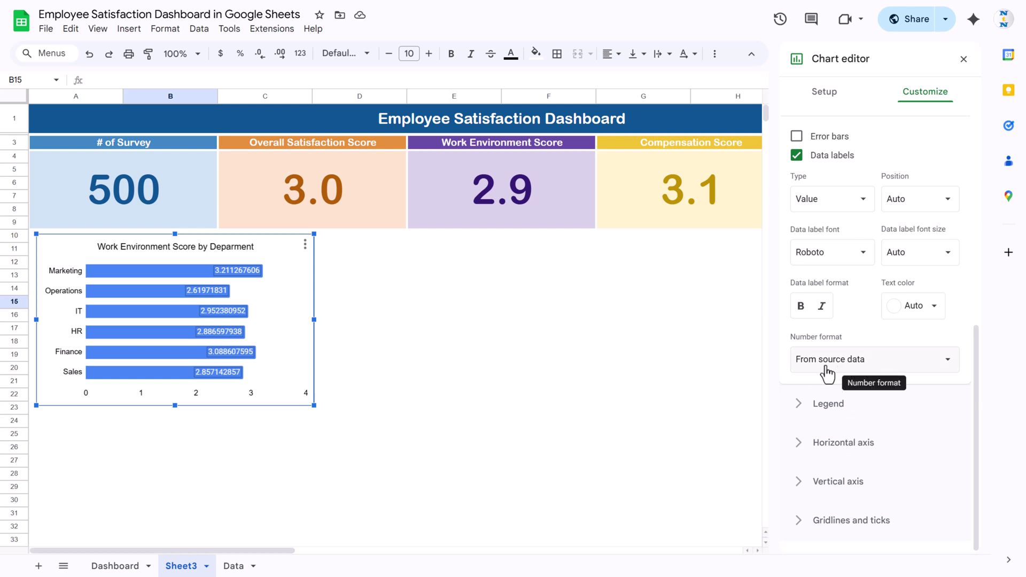
# Step: Give the bar data labels the custom number format 0.0
pyautogui.click(890, 371)
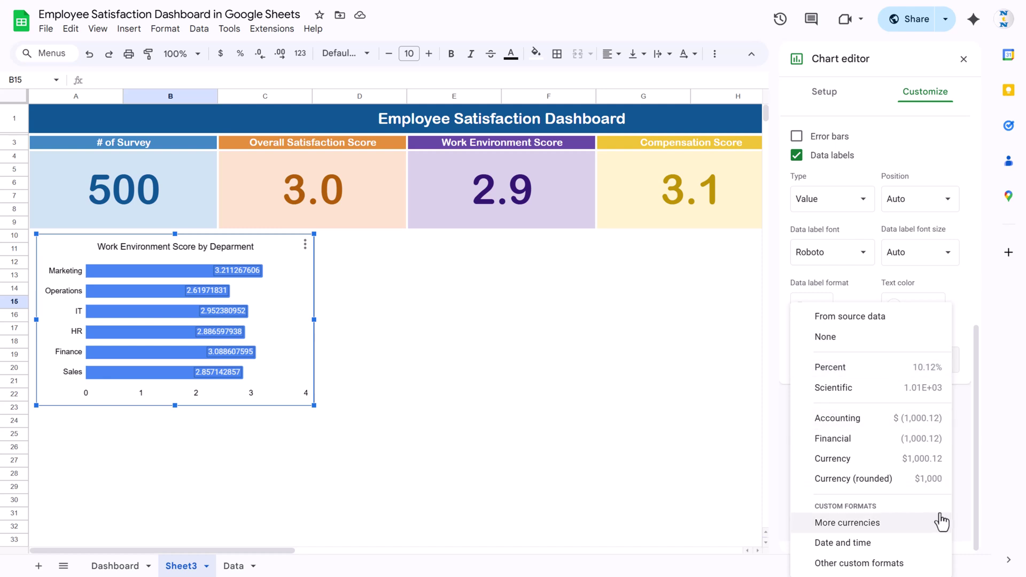
pyautogui.press('Escape')
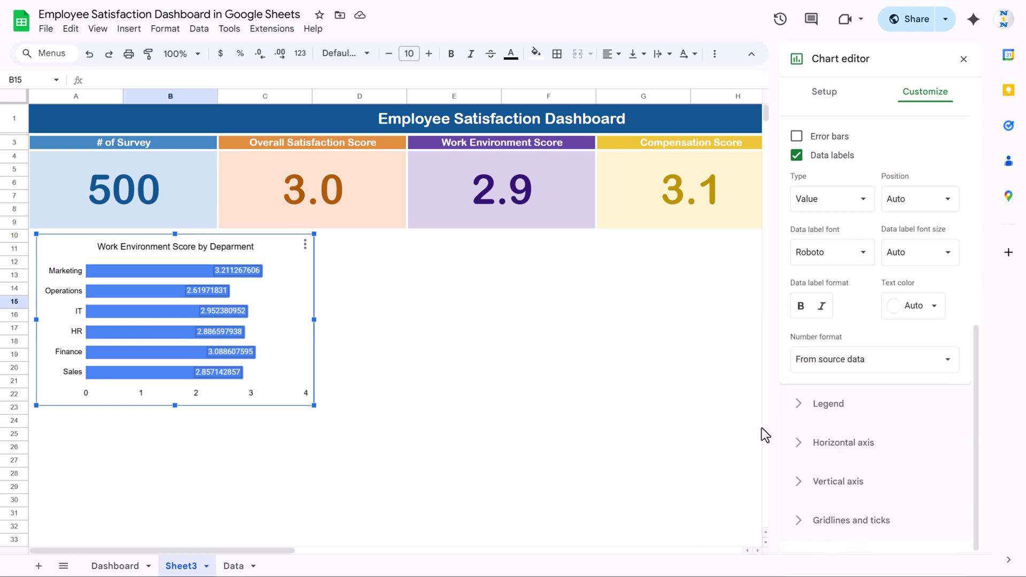
pyautogui.click(877, 362)
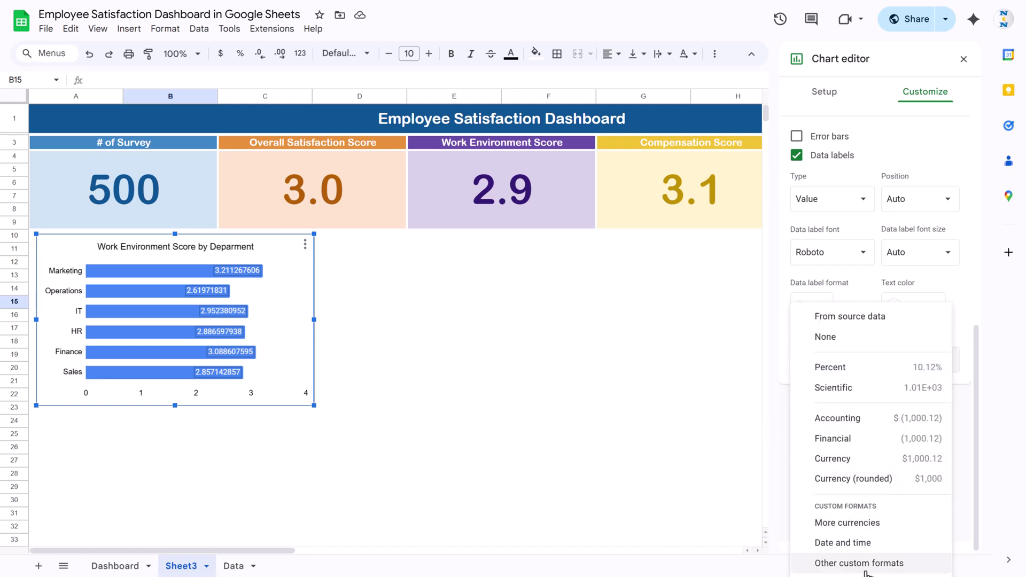
pyautogui.click(892, 568)
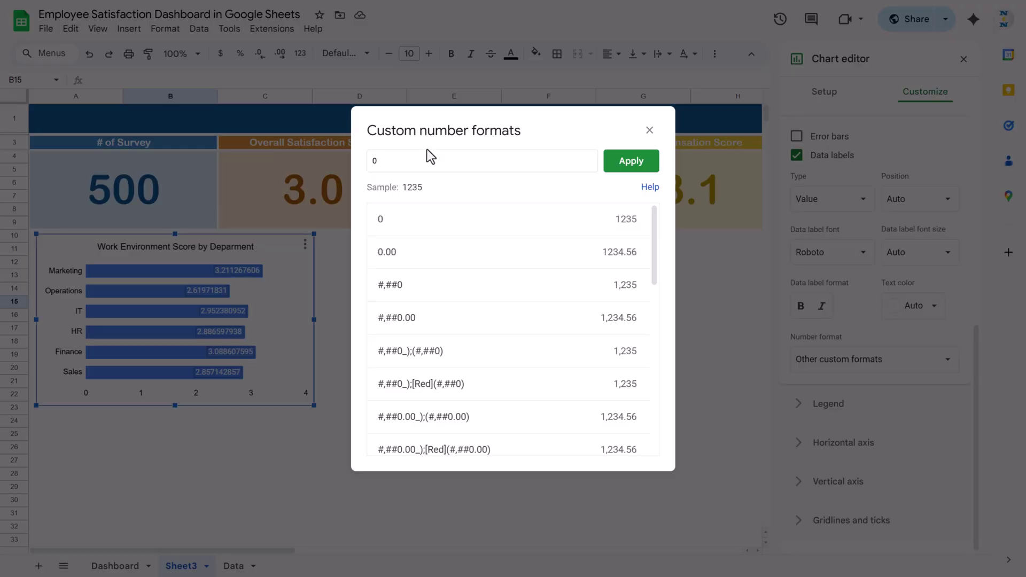
pyautogui.click(420, 156)
pyautogui.write('.')
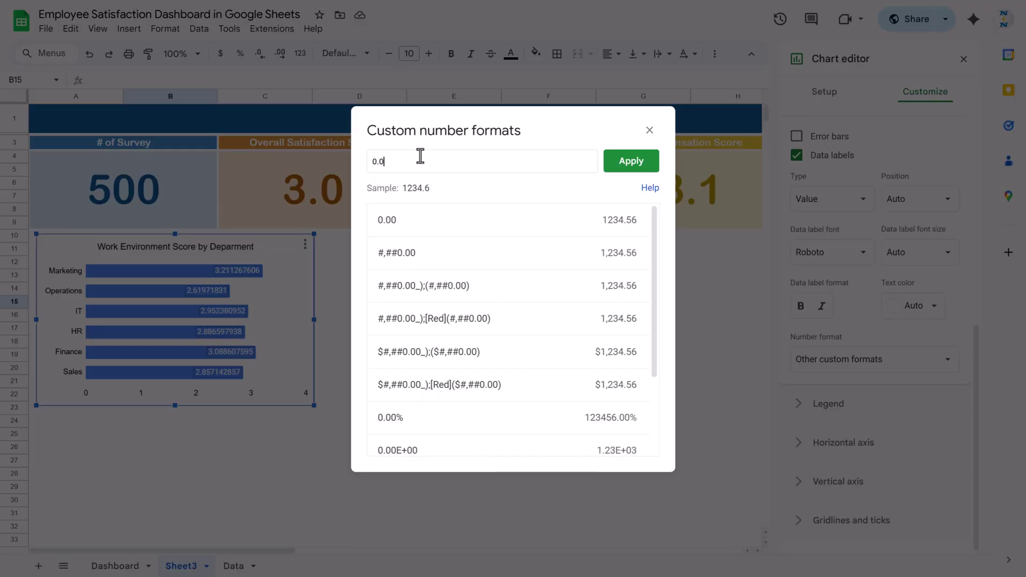
pyautogui.click(641, 162)
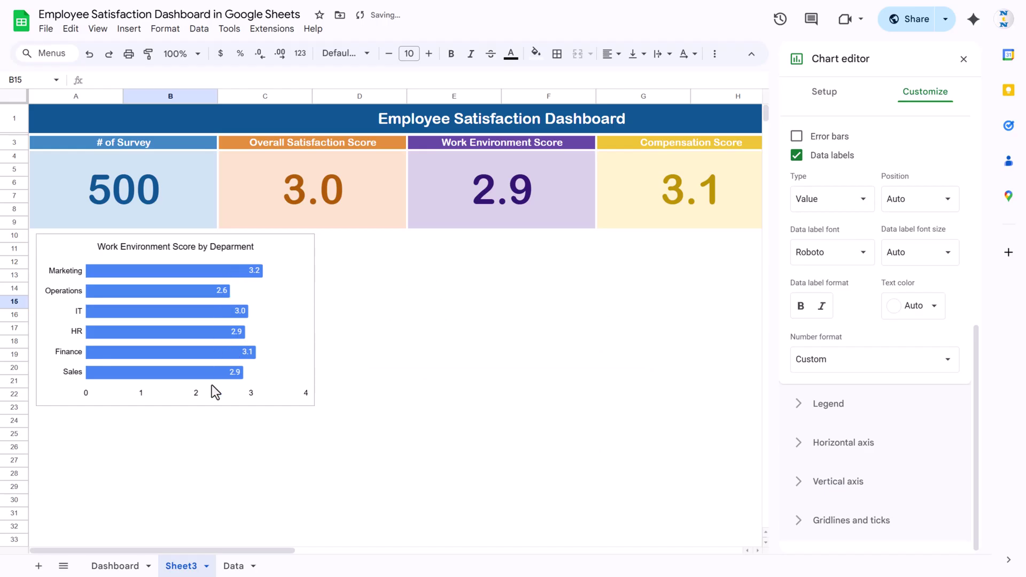
pyautogui.click(184, 268)
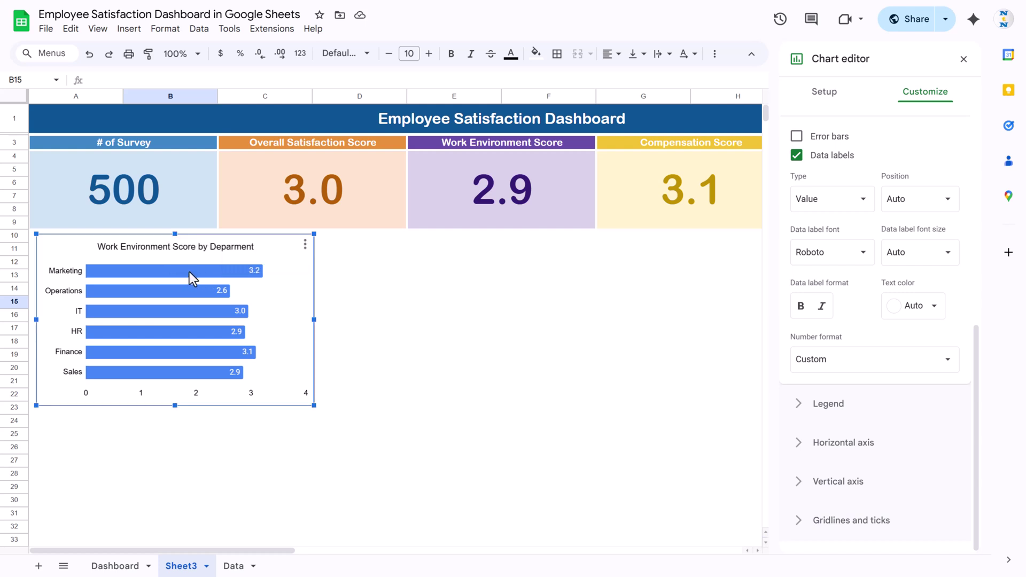
# Step: Tick the 3D option in the chart style settings
pyautogui.scroll(8, 868, 179)
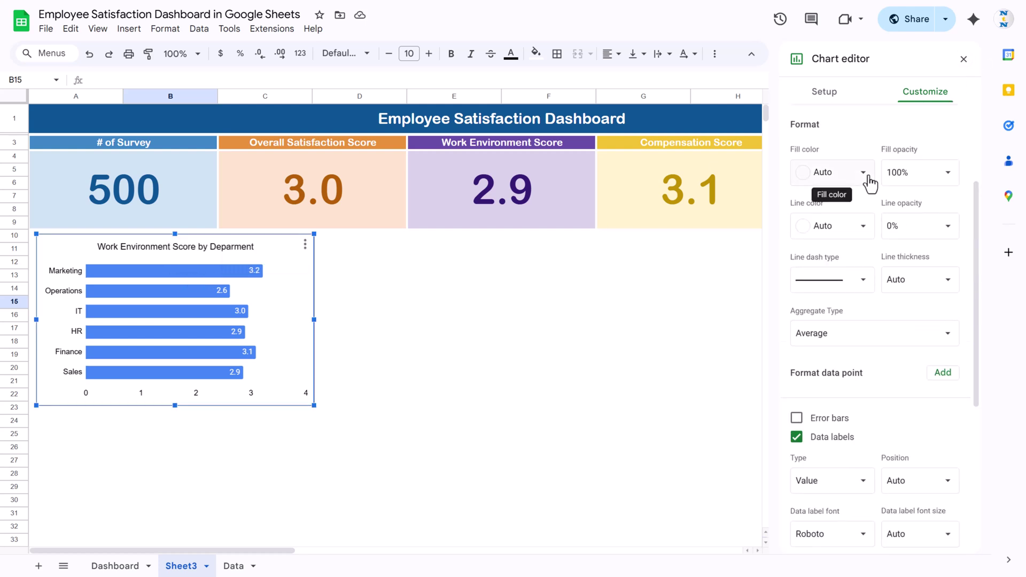
pyautogui.click(835, 128)
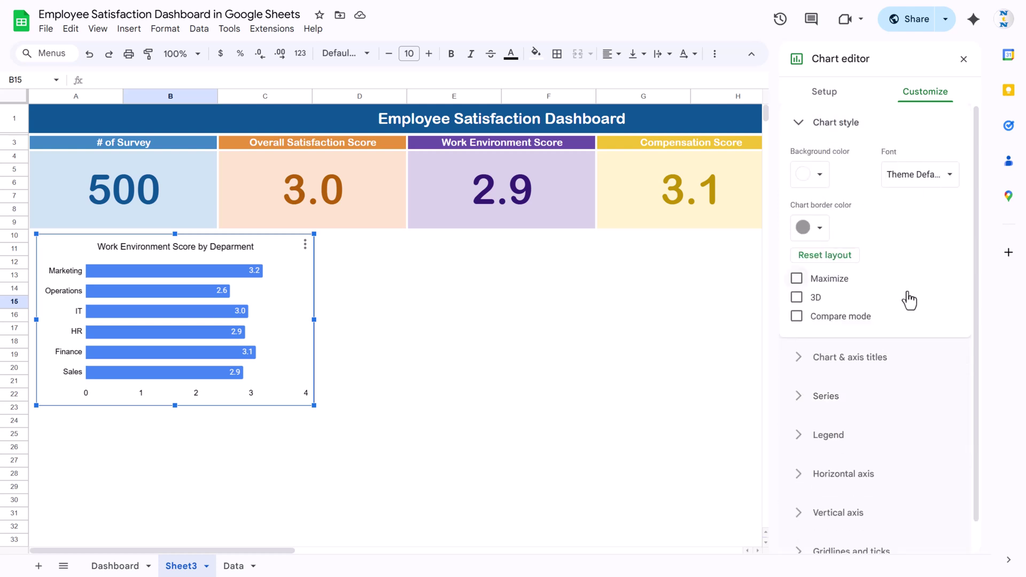
pyautogui.click(796, 298)
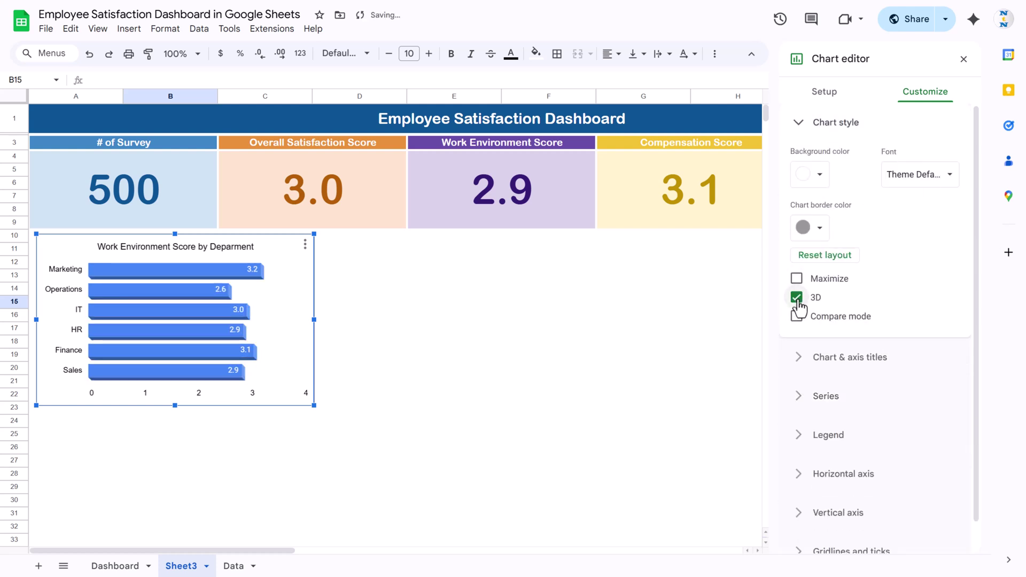
pyautogui.click(177, 270)
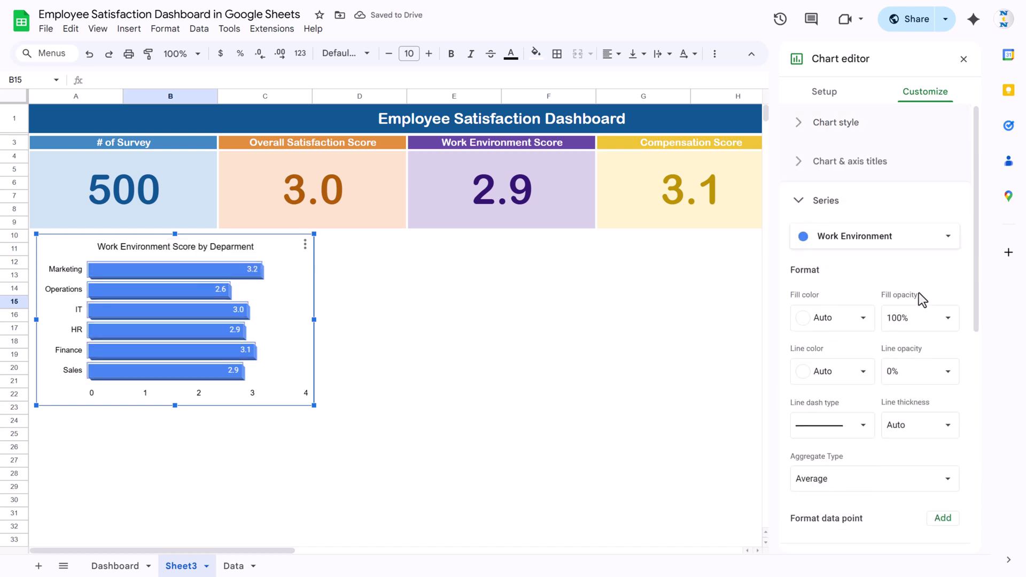
# Step: Fill the bars dark orange, close the chart editor, and nudge the chart into place
pyautogui.click(862, 320)
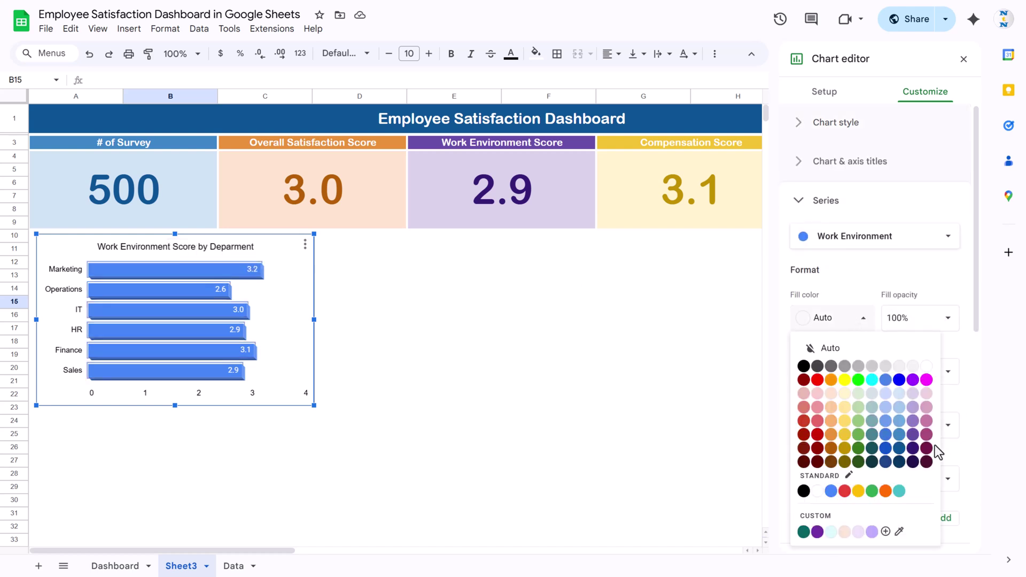
pyautogui.click(831, 434)
pyautogui.click(472, 275)
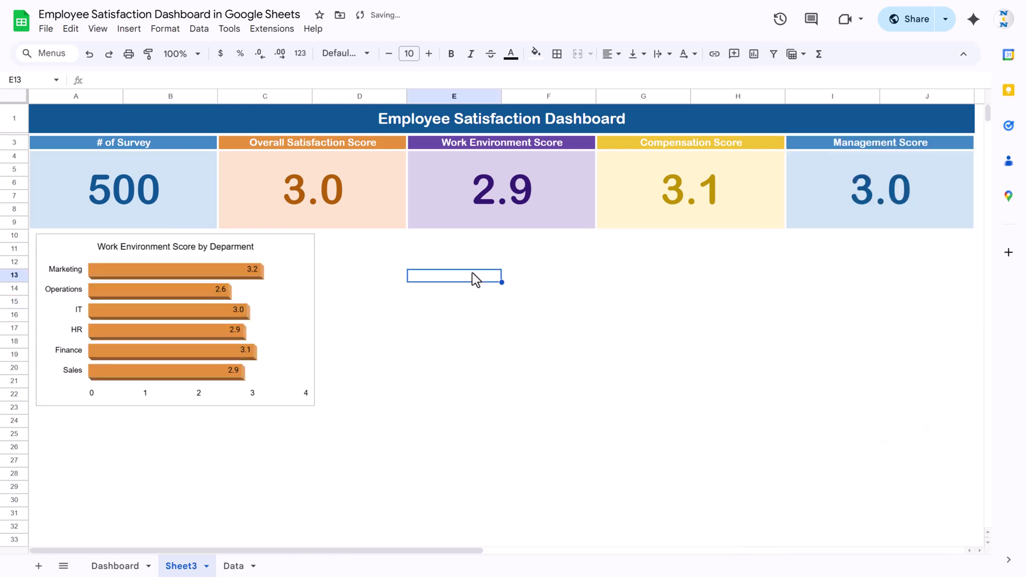
pyautogui.click(312, 282)
pyautogui.moveTo(304, 279); pyautogui.dragTo(302, 282)
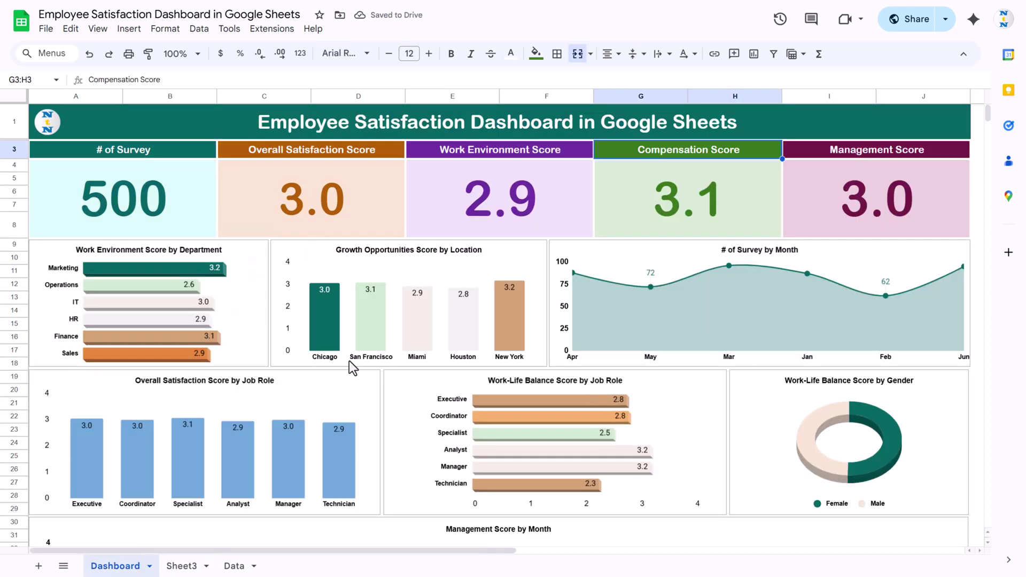
# Step: Scroll over Sheet3 and then switch to the Data sheet
pyautogui.scroll(-2, 776, 348)
pyautogui.scroll(-2, 303, 335)
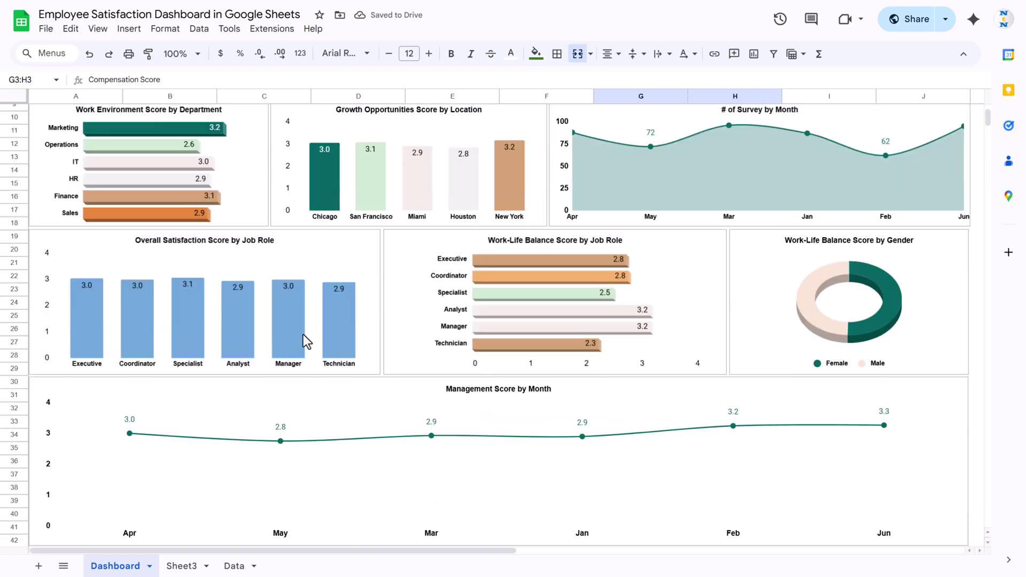
pyautogui.scroll(2, 306, 335)
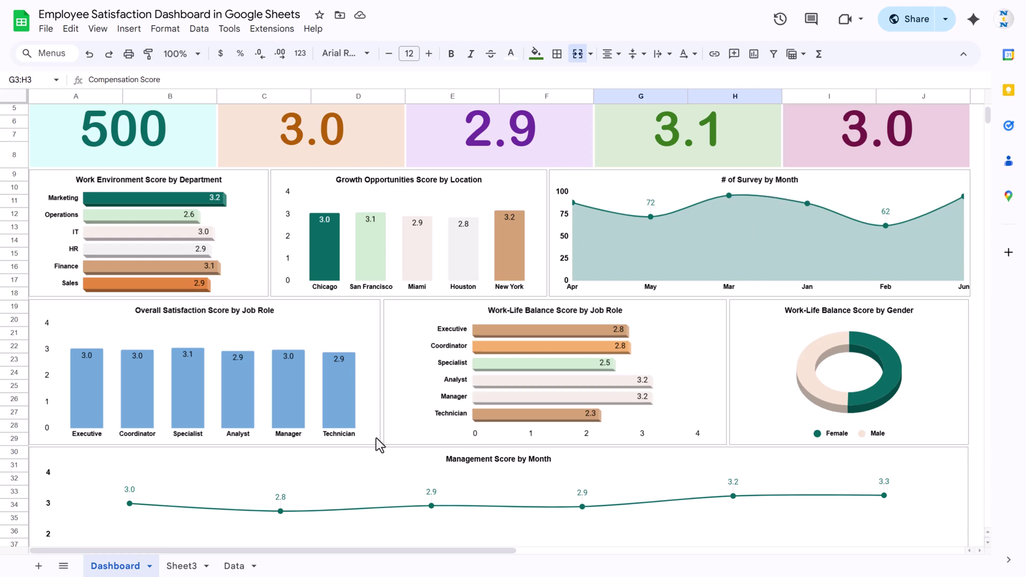
pyautogui.click(234, 566)
# Step: Paste a copy of the Work Environment chart to the right and widen it
pyautogui.click(180, 568)
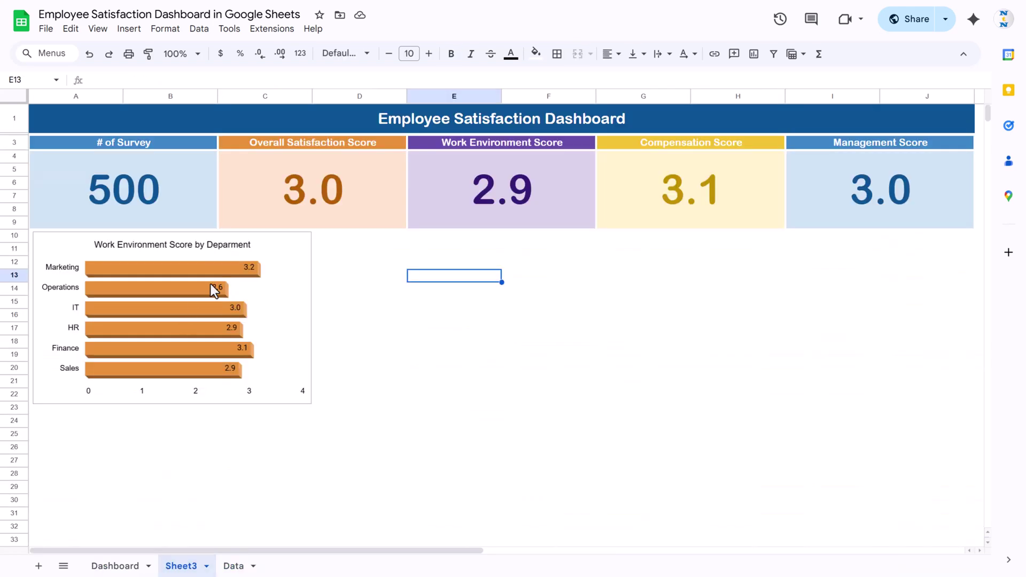
pyautogui.click(298, 251)
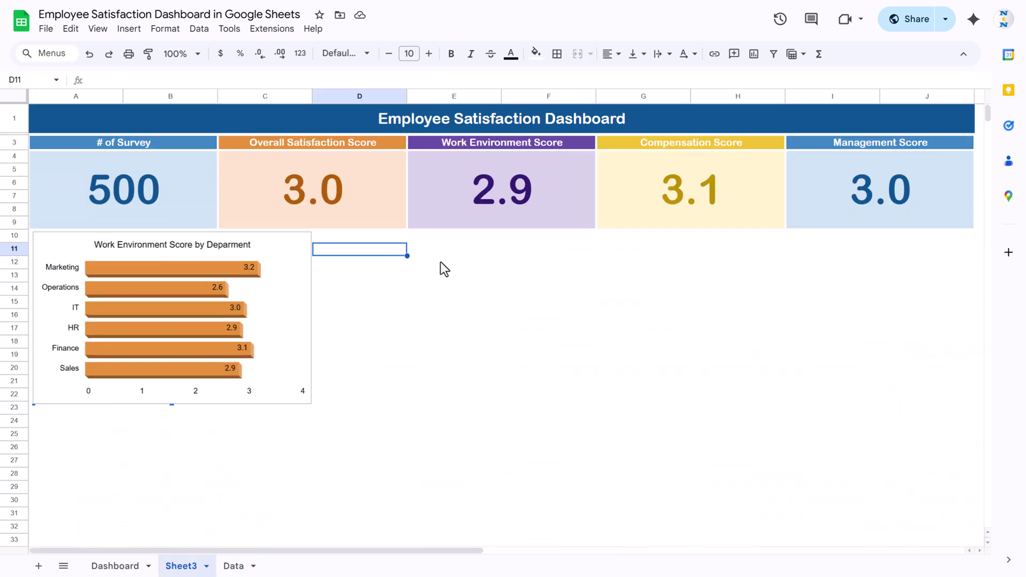
pyautogui.hotkey('ctrl', 'v')
pyautogui.moveTo(390, 266); pyautogui.dragTo(767, 246)
pyautogui.moveTo(694, 316); pyautogui.dragTo(564, 316)
# Step: Change the copied chart's type to Area chart, then check the Dashboard and return
pyautogui.doubleClick(765, 251)
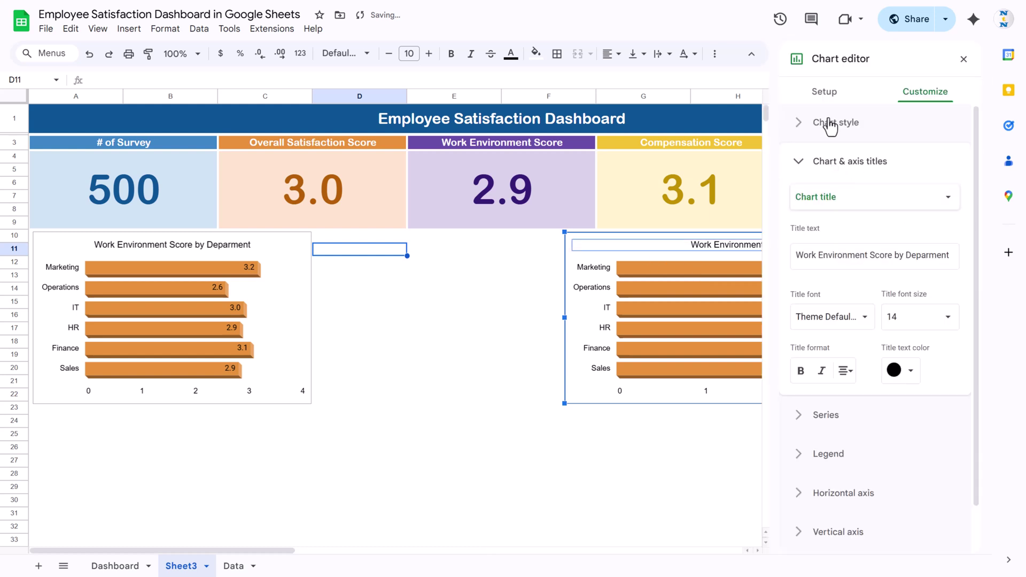
pyautogui.click(825, 93)
pyautogui.click(859, 142)
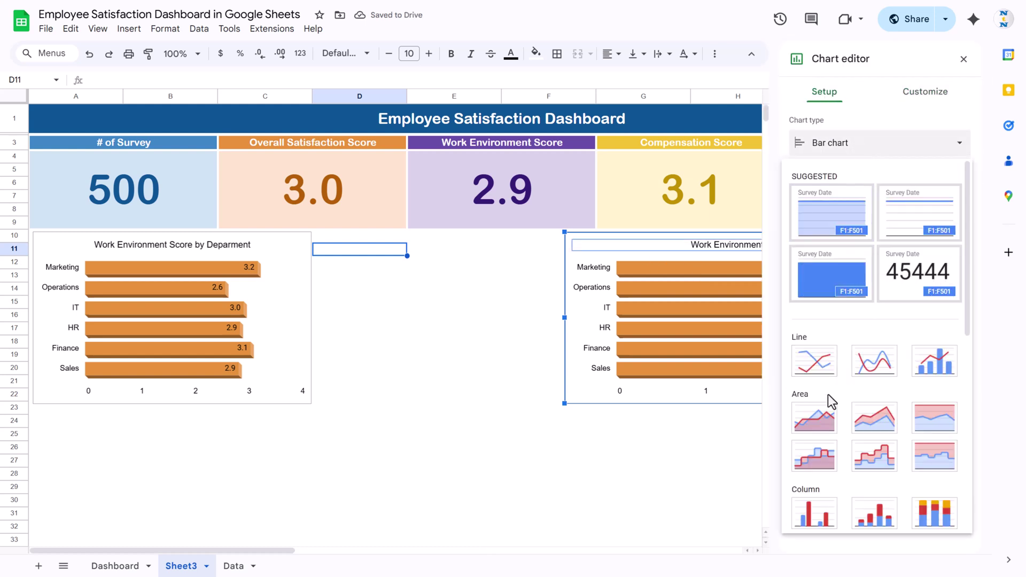
pyautogui.click(817, 422)
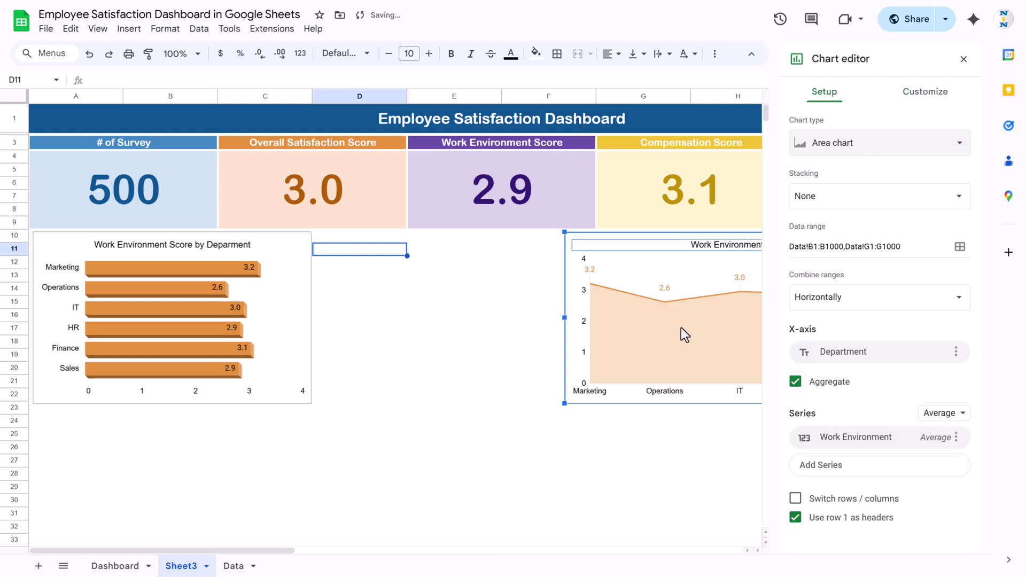
pyautogui.click(115, 565)
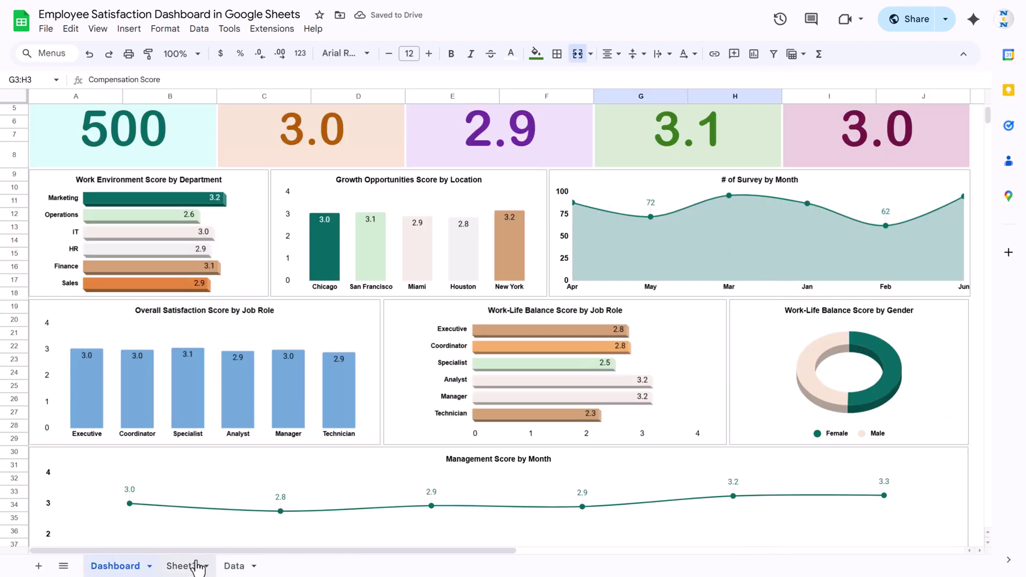
pyautogui.click(180, 565)
# Step: Remove the existing Data!G1:G1000 and Data!B1:B1000 ranges from the area chart
pyautogui.doubleClick(680, 249)
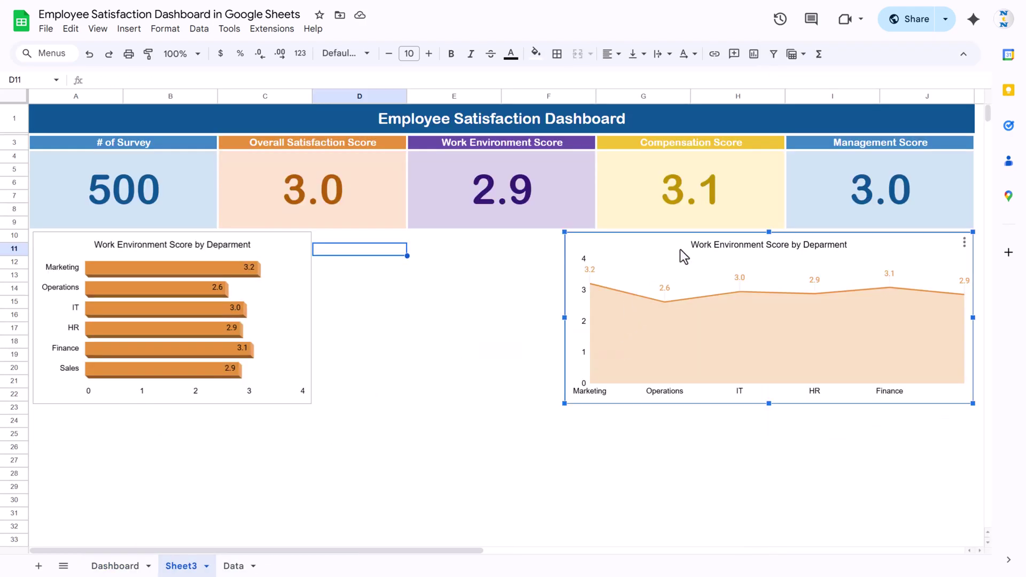
pyautogui.click(959, 246)
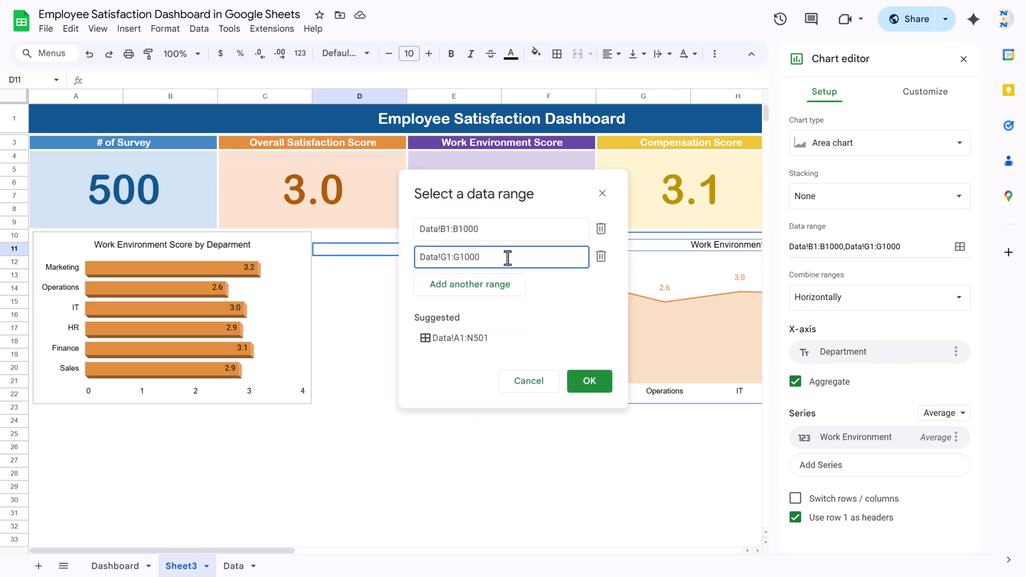
pyautogui.click(601, 257)
pyautogui.tripleClick(495, 231)
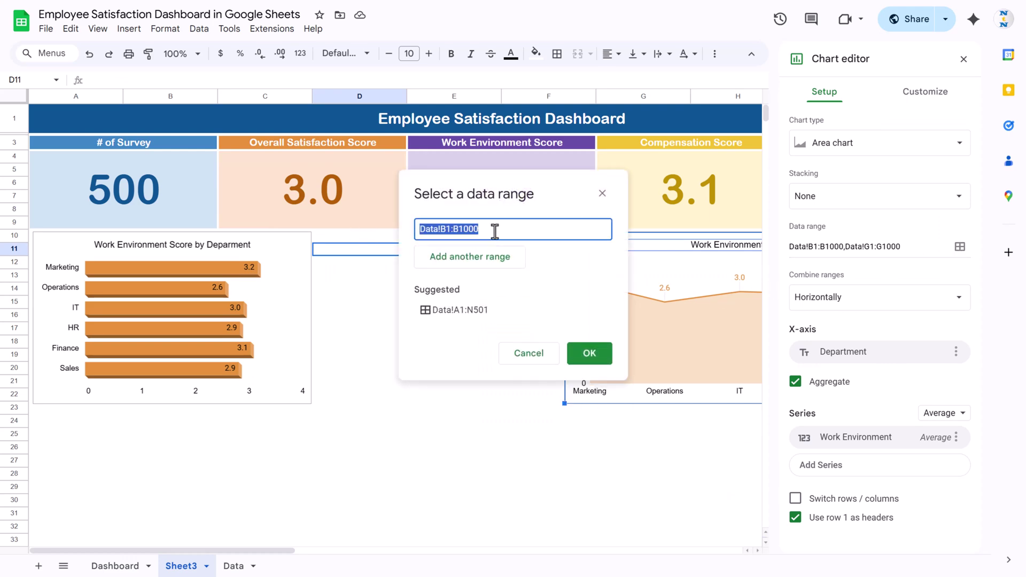
pyautogui.press('BackSpace')
# Step: Set the chart ranges to the Month column (M) and the Employee ID column (A) on the Data sheet
pyautogui.click(228, 568)
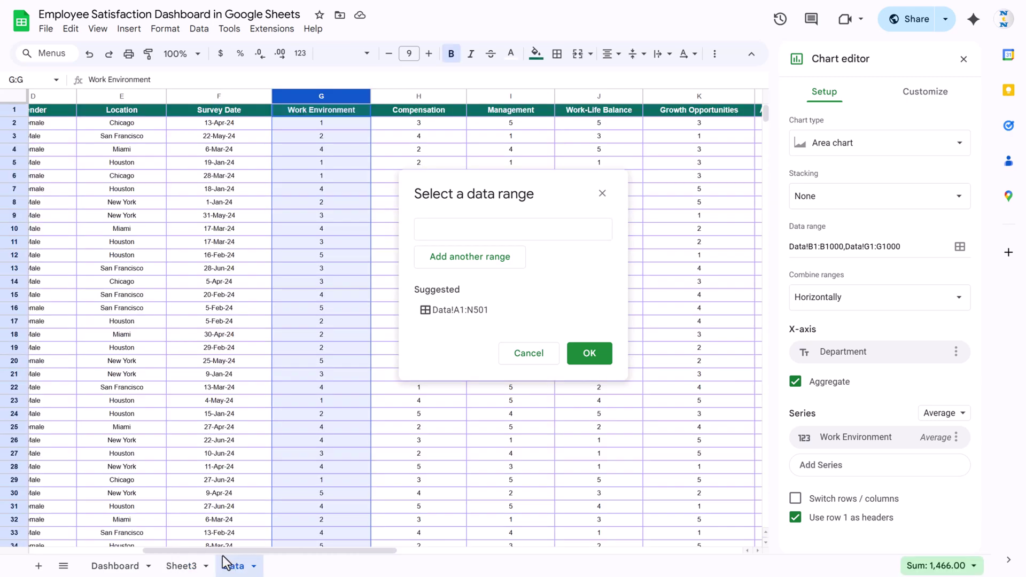
pyautogui.hscroll(6, 168, 553)
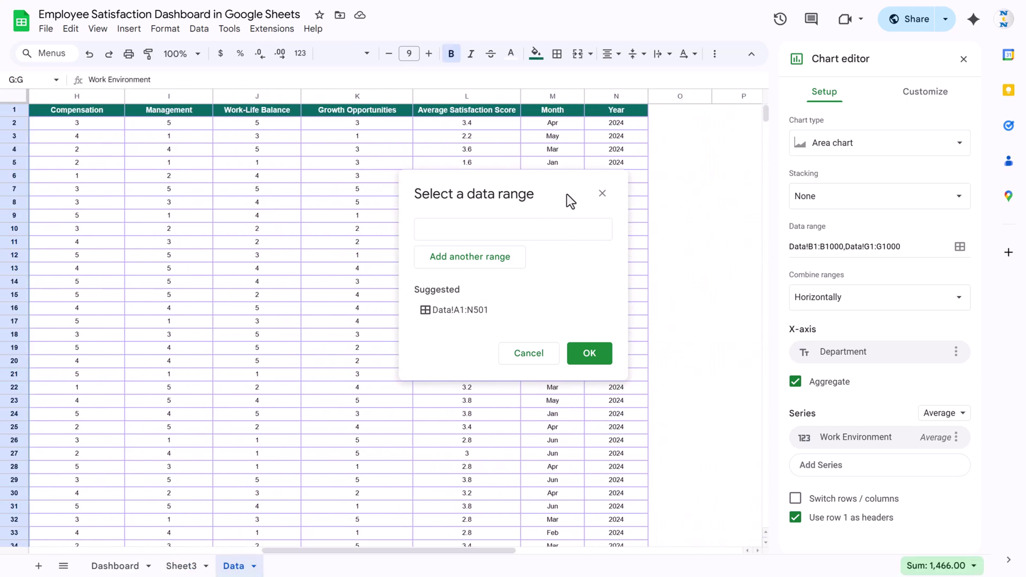
pyautogui.click(553, 96)
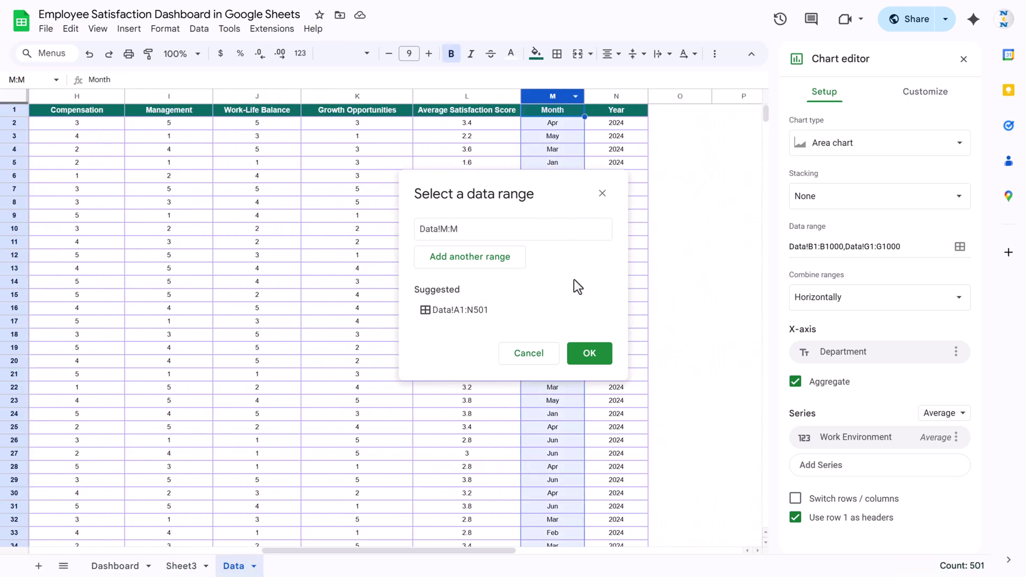
pyautogui.click(477, 257)
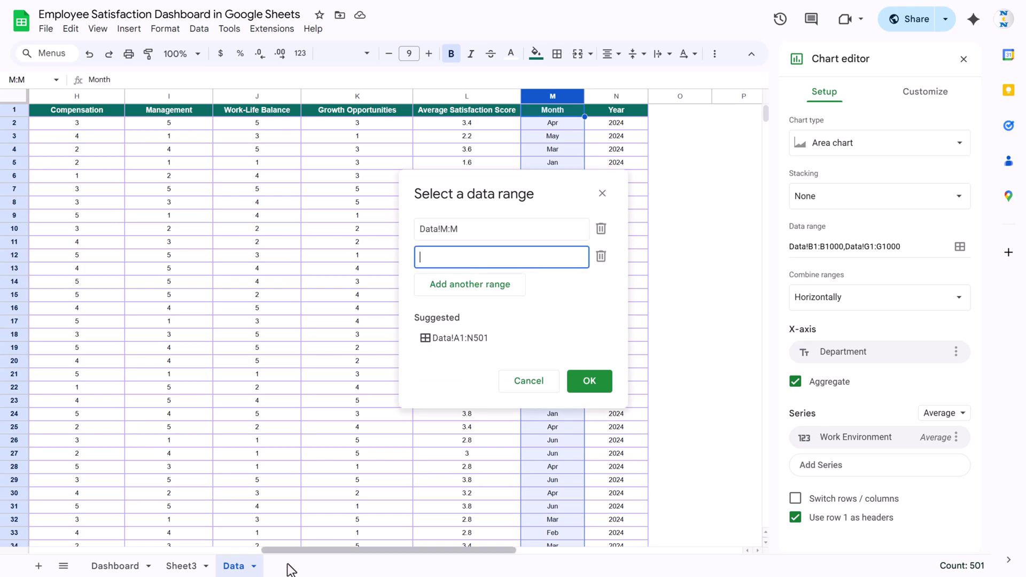
pyautogui.moveTo(295, 553); pyautogui.dragTo(4, 369)
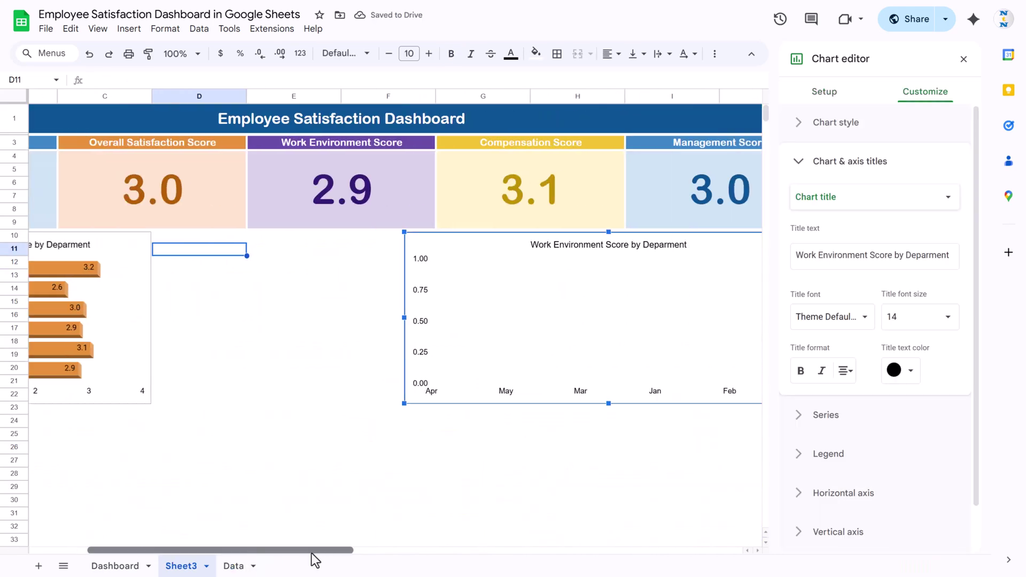
pyautogui.moveTo(312, 553); pyautogui.dragTo(327, 552)
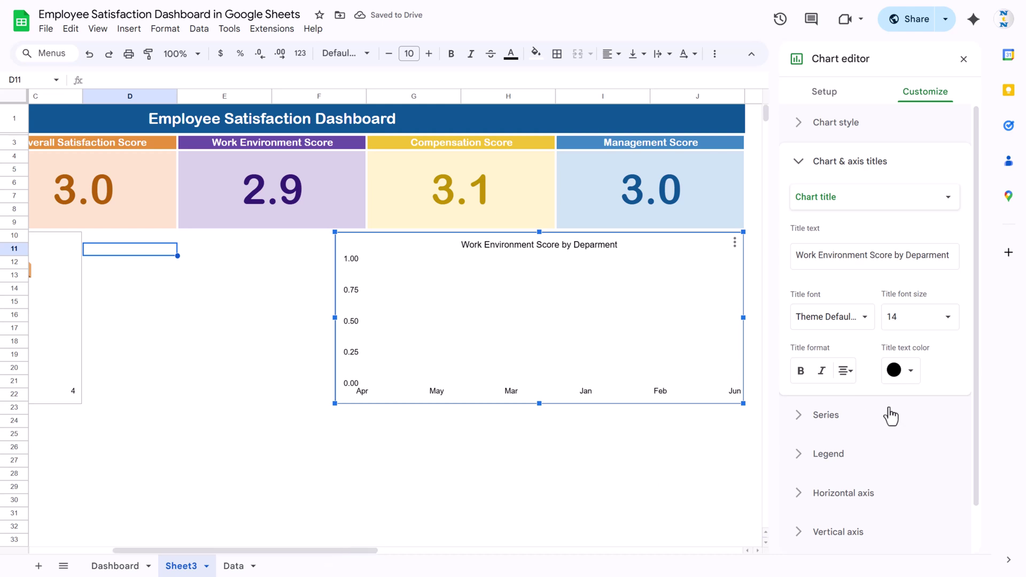
# Step: Aggregate the chart series by Count
pyautogui.click(832, 96)
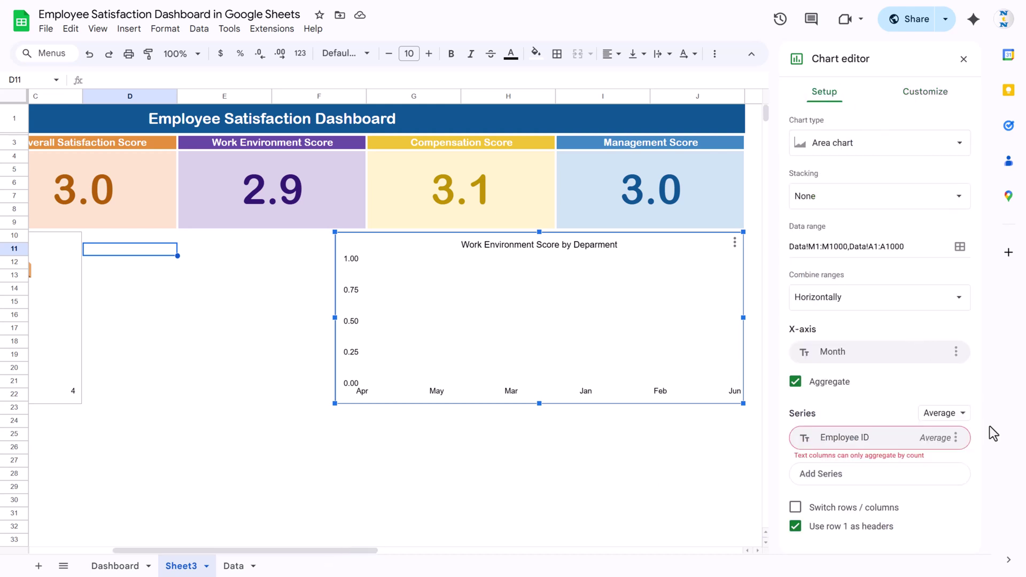
pyautogui.click(953, 416)
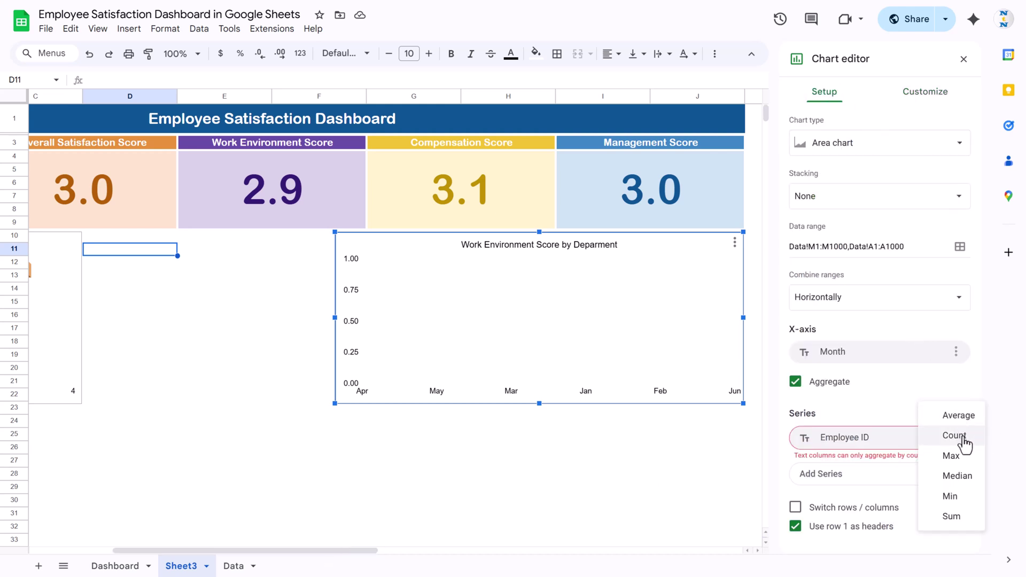
pyautogui.click(956, 435)
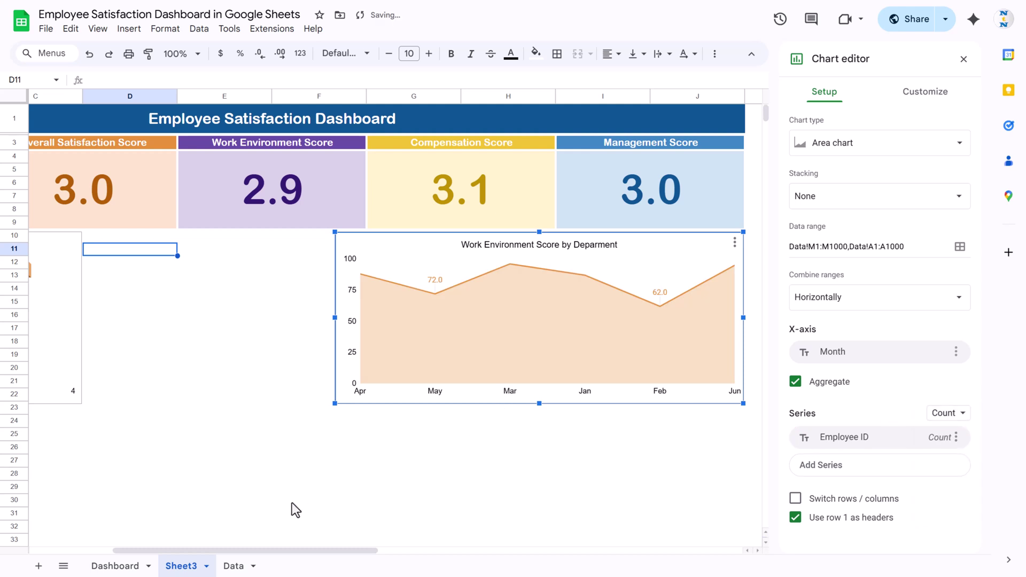
# Step: Make the area chart series blue with 7px data points
pyautogui.moveTo(234, 551); pyautogui.dragTo(275, 551)
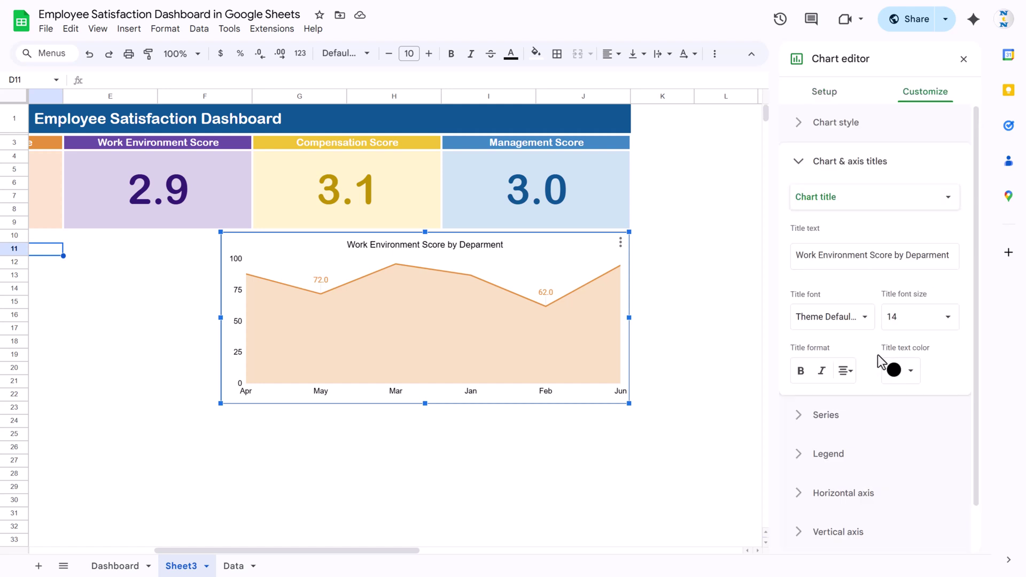
pyautogui.scroll(-1, 863, 299)
pyautogui.click(853, 366)
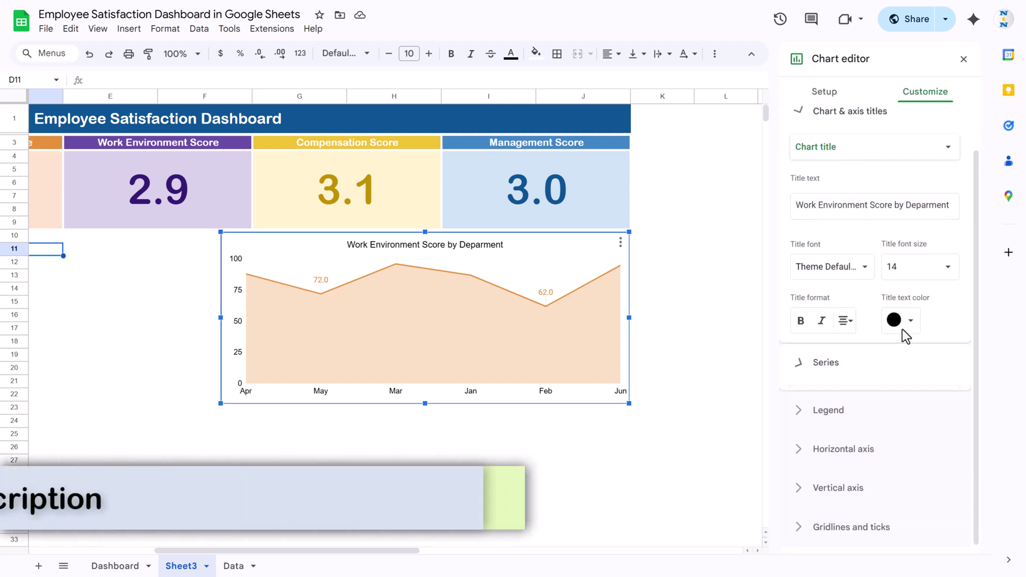
pyautogui.scroll(-5, 909, 326)
pyautogui.scroll(2, 863, 257)
pyautogui.click(862, 198)
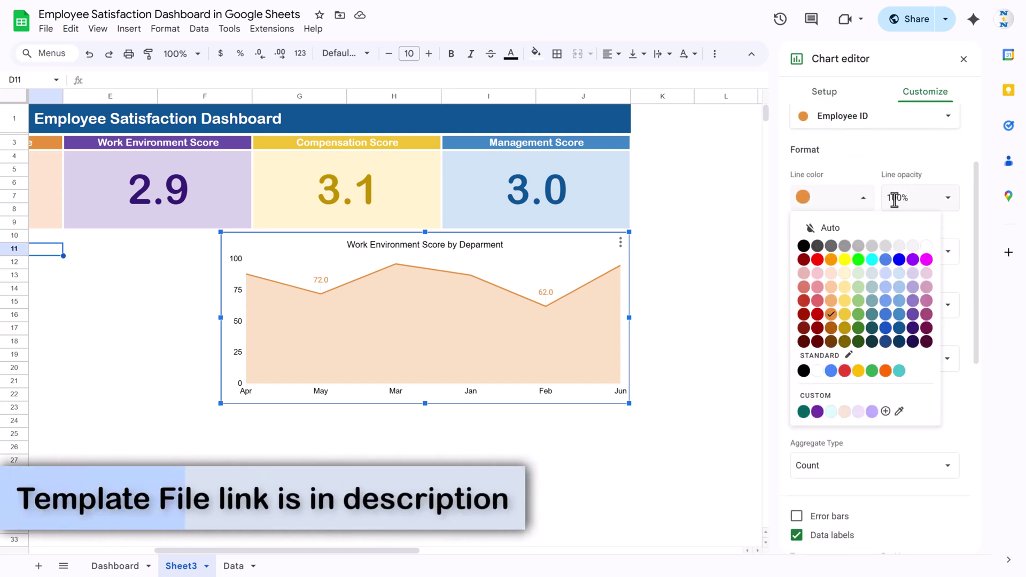
pyautogui.click(899, 315)
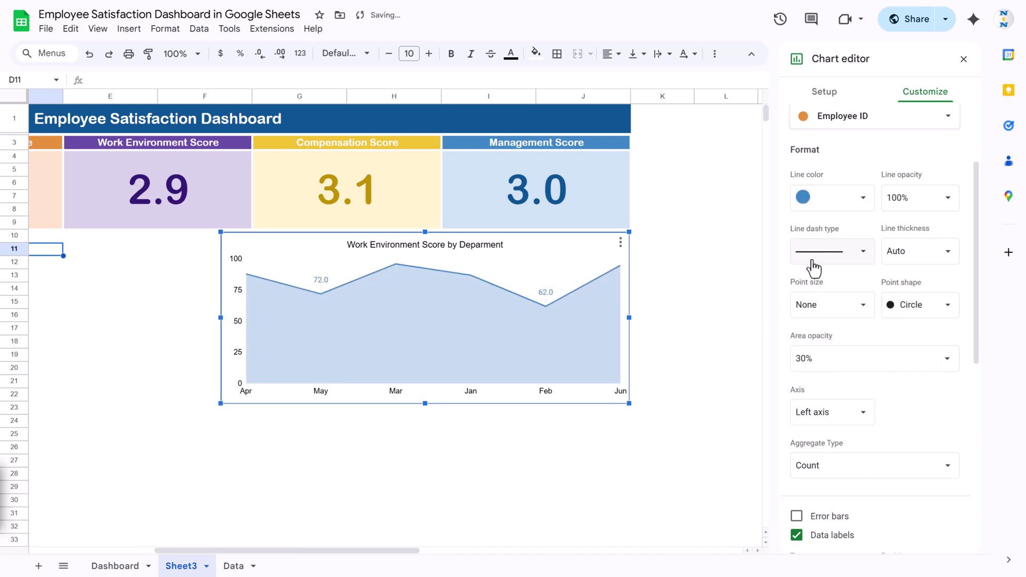
pyautogui.click(862, 310)
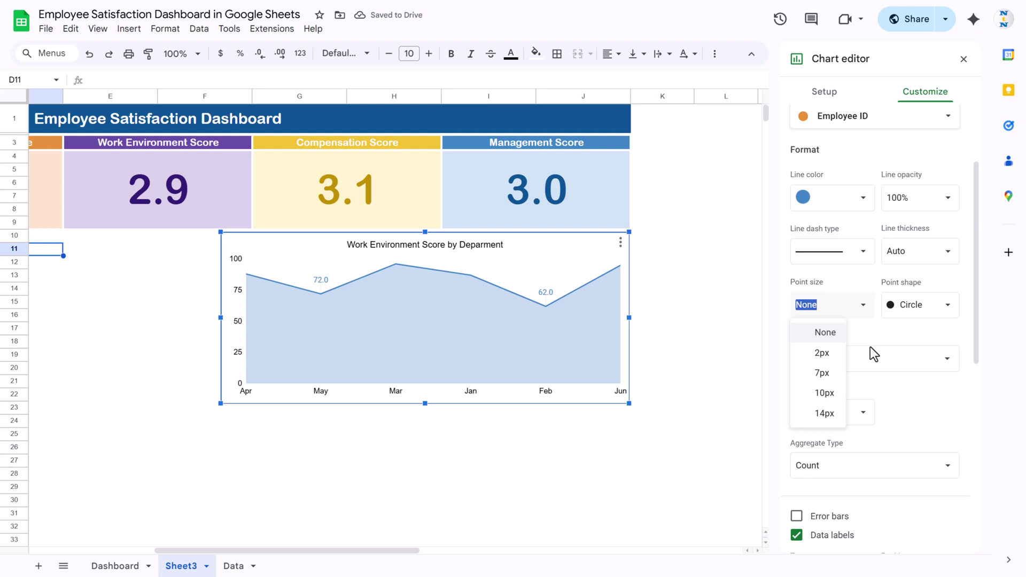
pyautogui.click(831, 374)
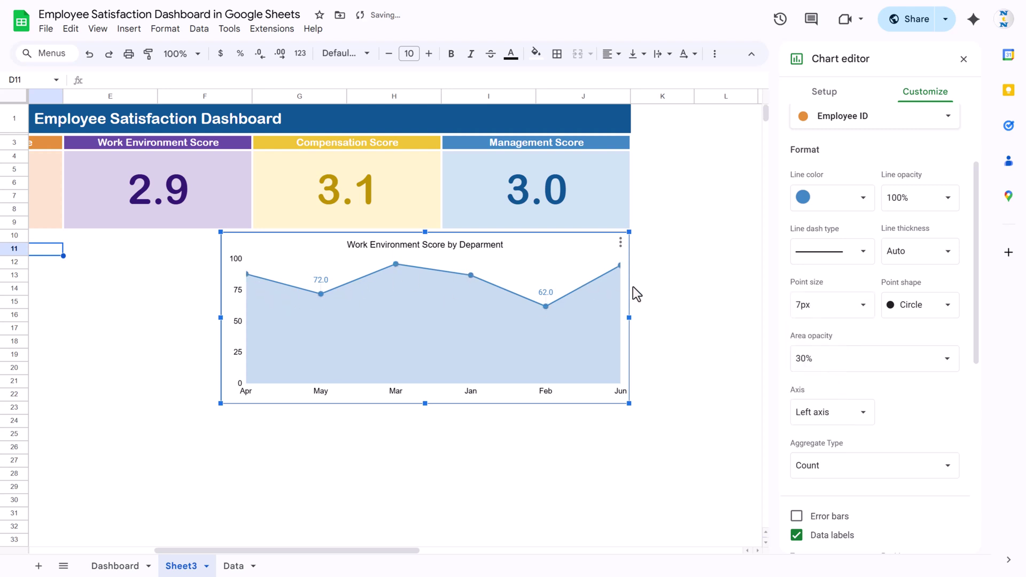
# Step: Turn on the smooth curve style for the area chart
pyautogui.scroll(3, 866, 205)
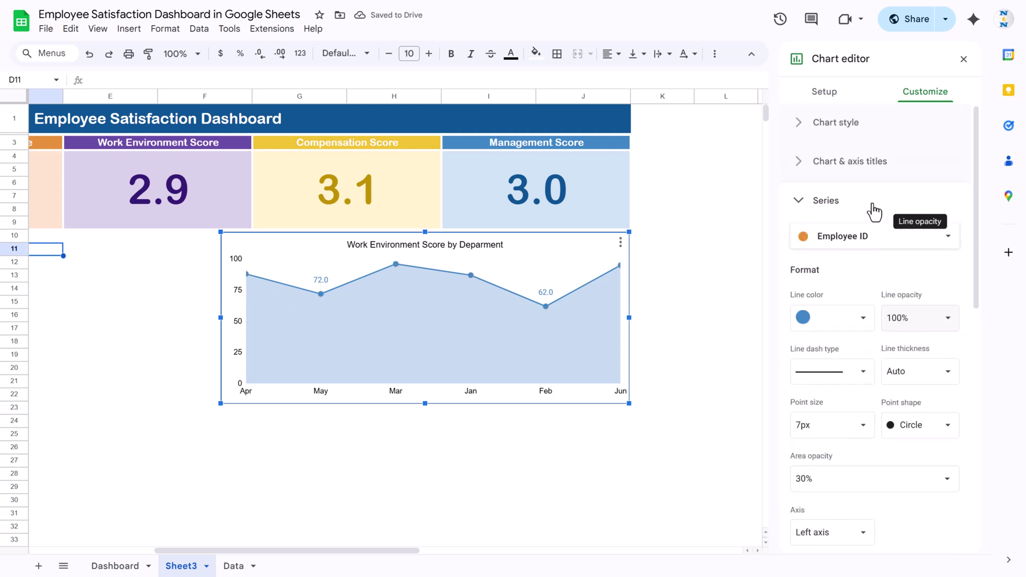
pyautogui.click(819, 203)
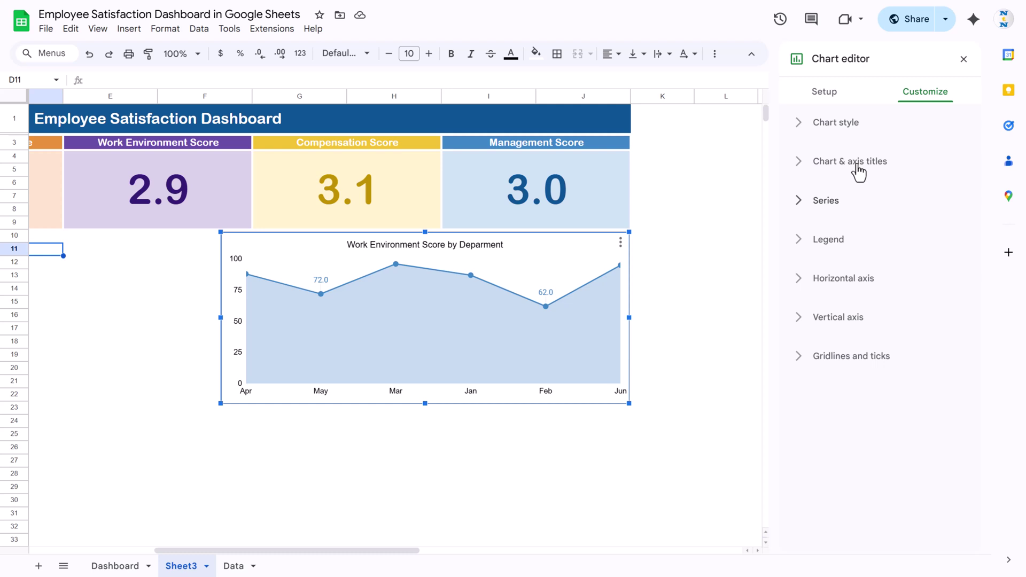
pyautogui.click(833, 128)
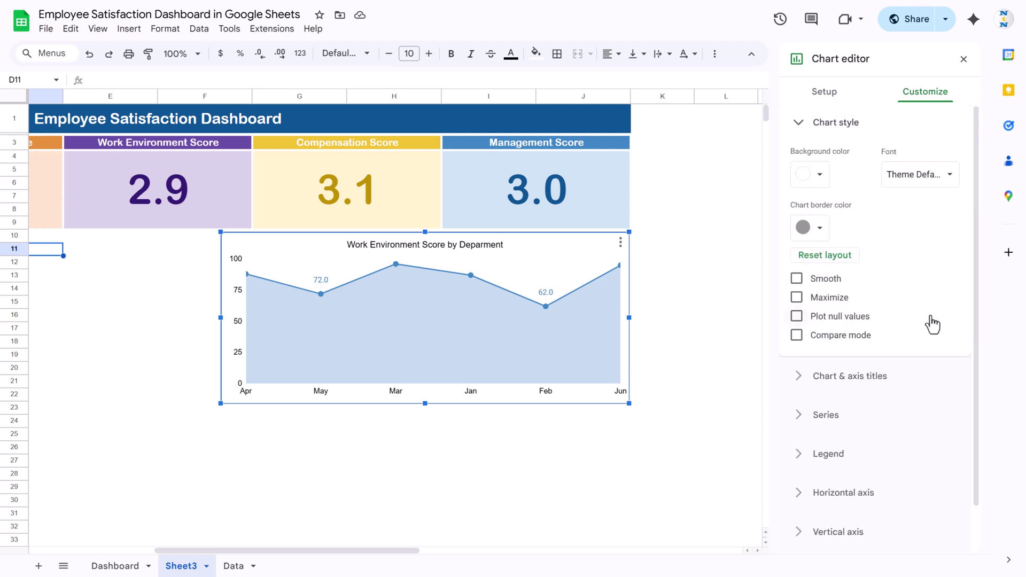
pyautogui.click(795, 279)
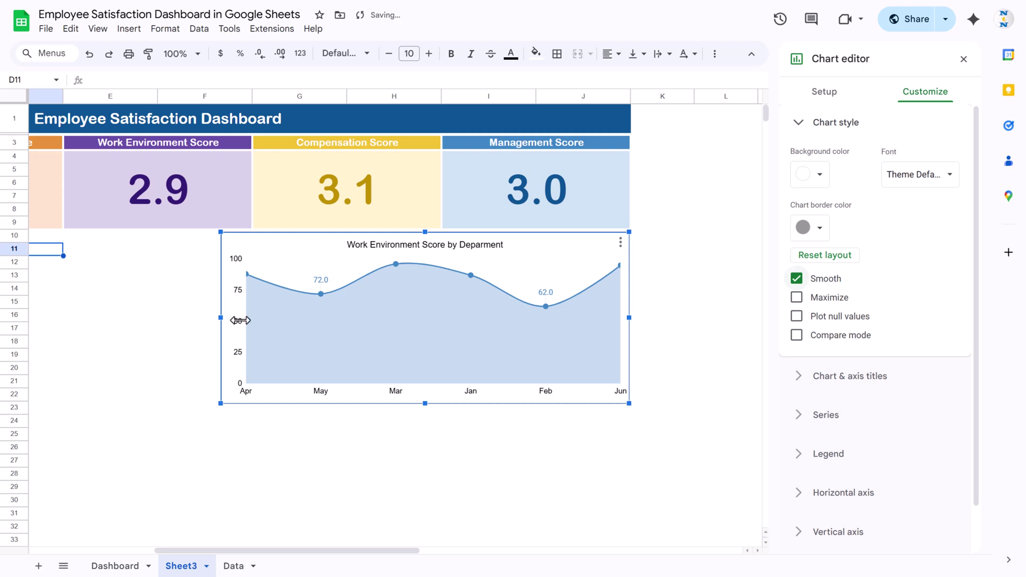
# Step: Widen the chart leftward, then return to the Dashboard sheet
pyautogui.moveTo(220, 316); pyautogui.dragTo(129, 317)
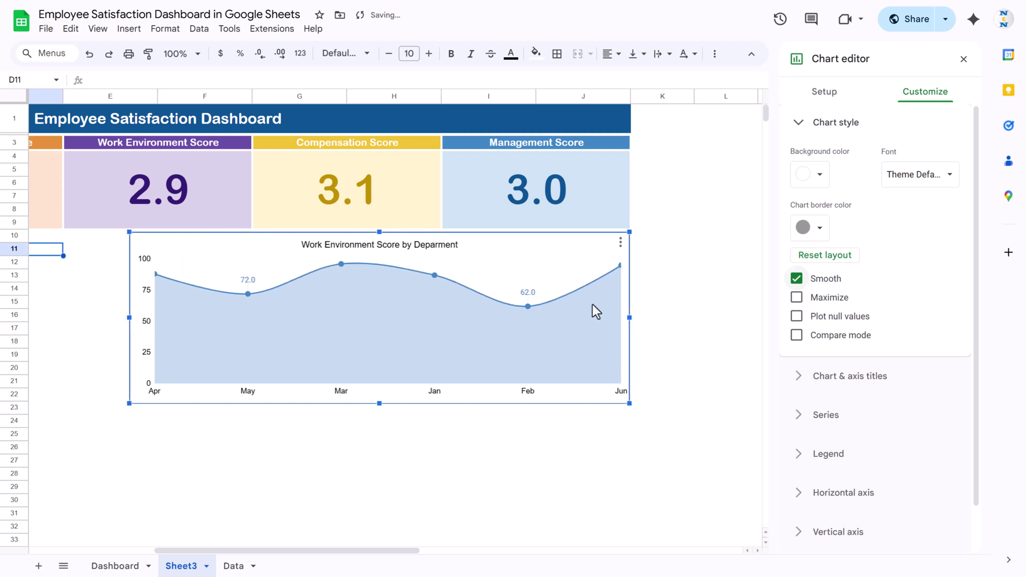
pyautogui.click(678, 279)
pyautogui.click(114, 565)
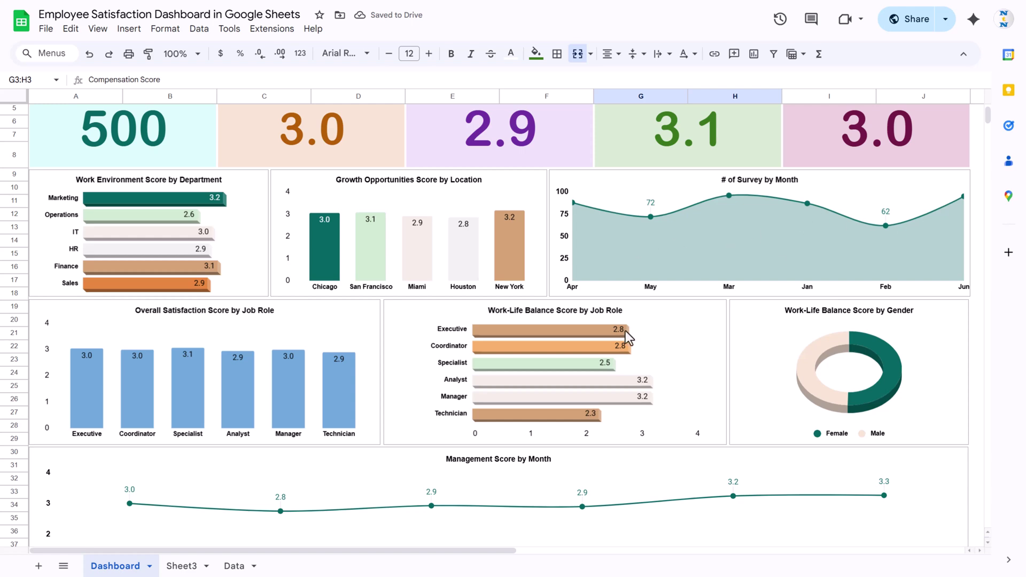
pyautogui.click(188, 566)
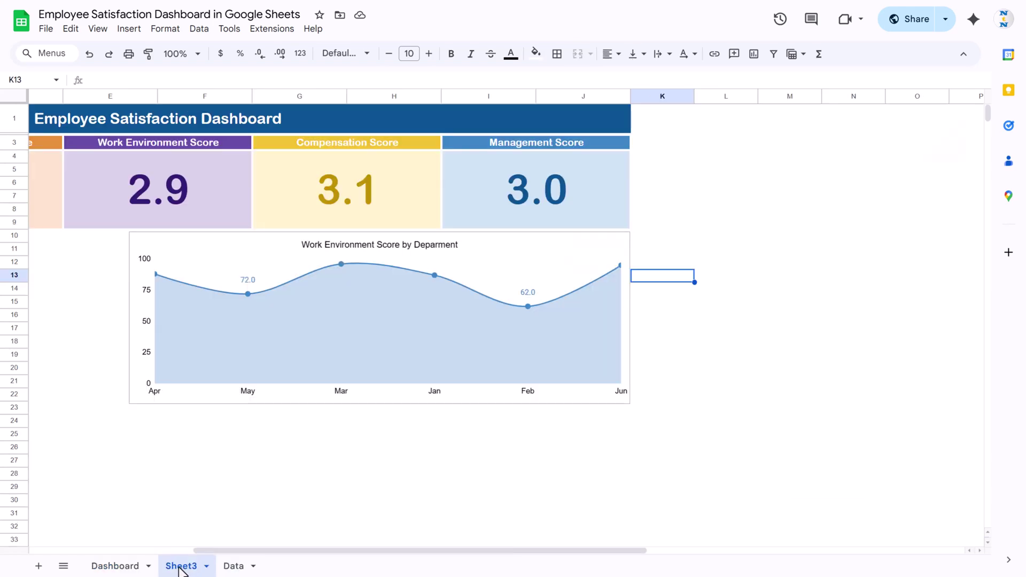
pyautogui.click(107, 565)
pyautogui.scroll(-5, 319, 309)
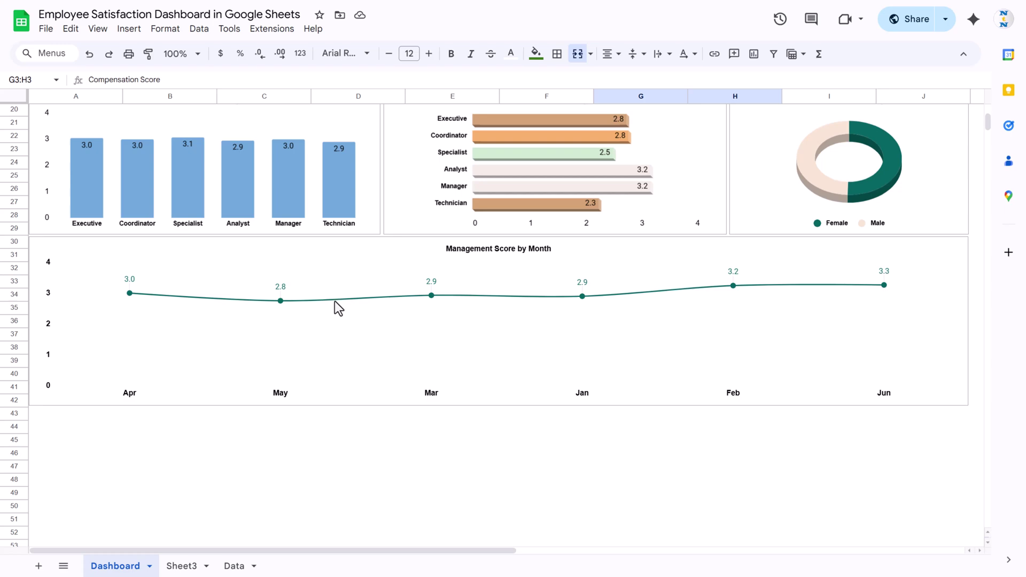
pyautogui.scroll(5, 334, 301)
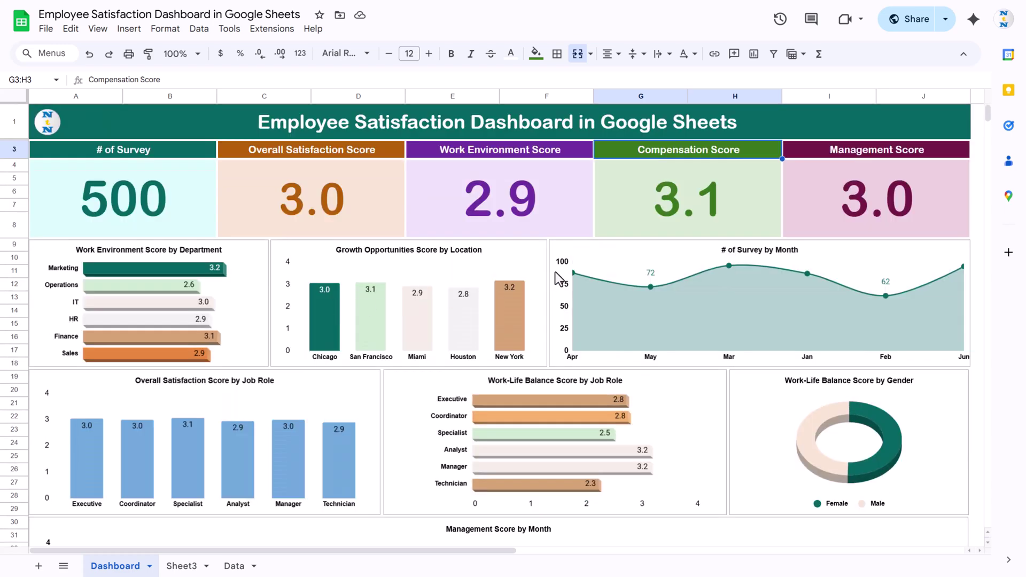